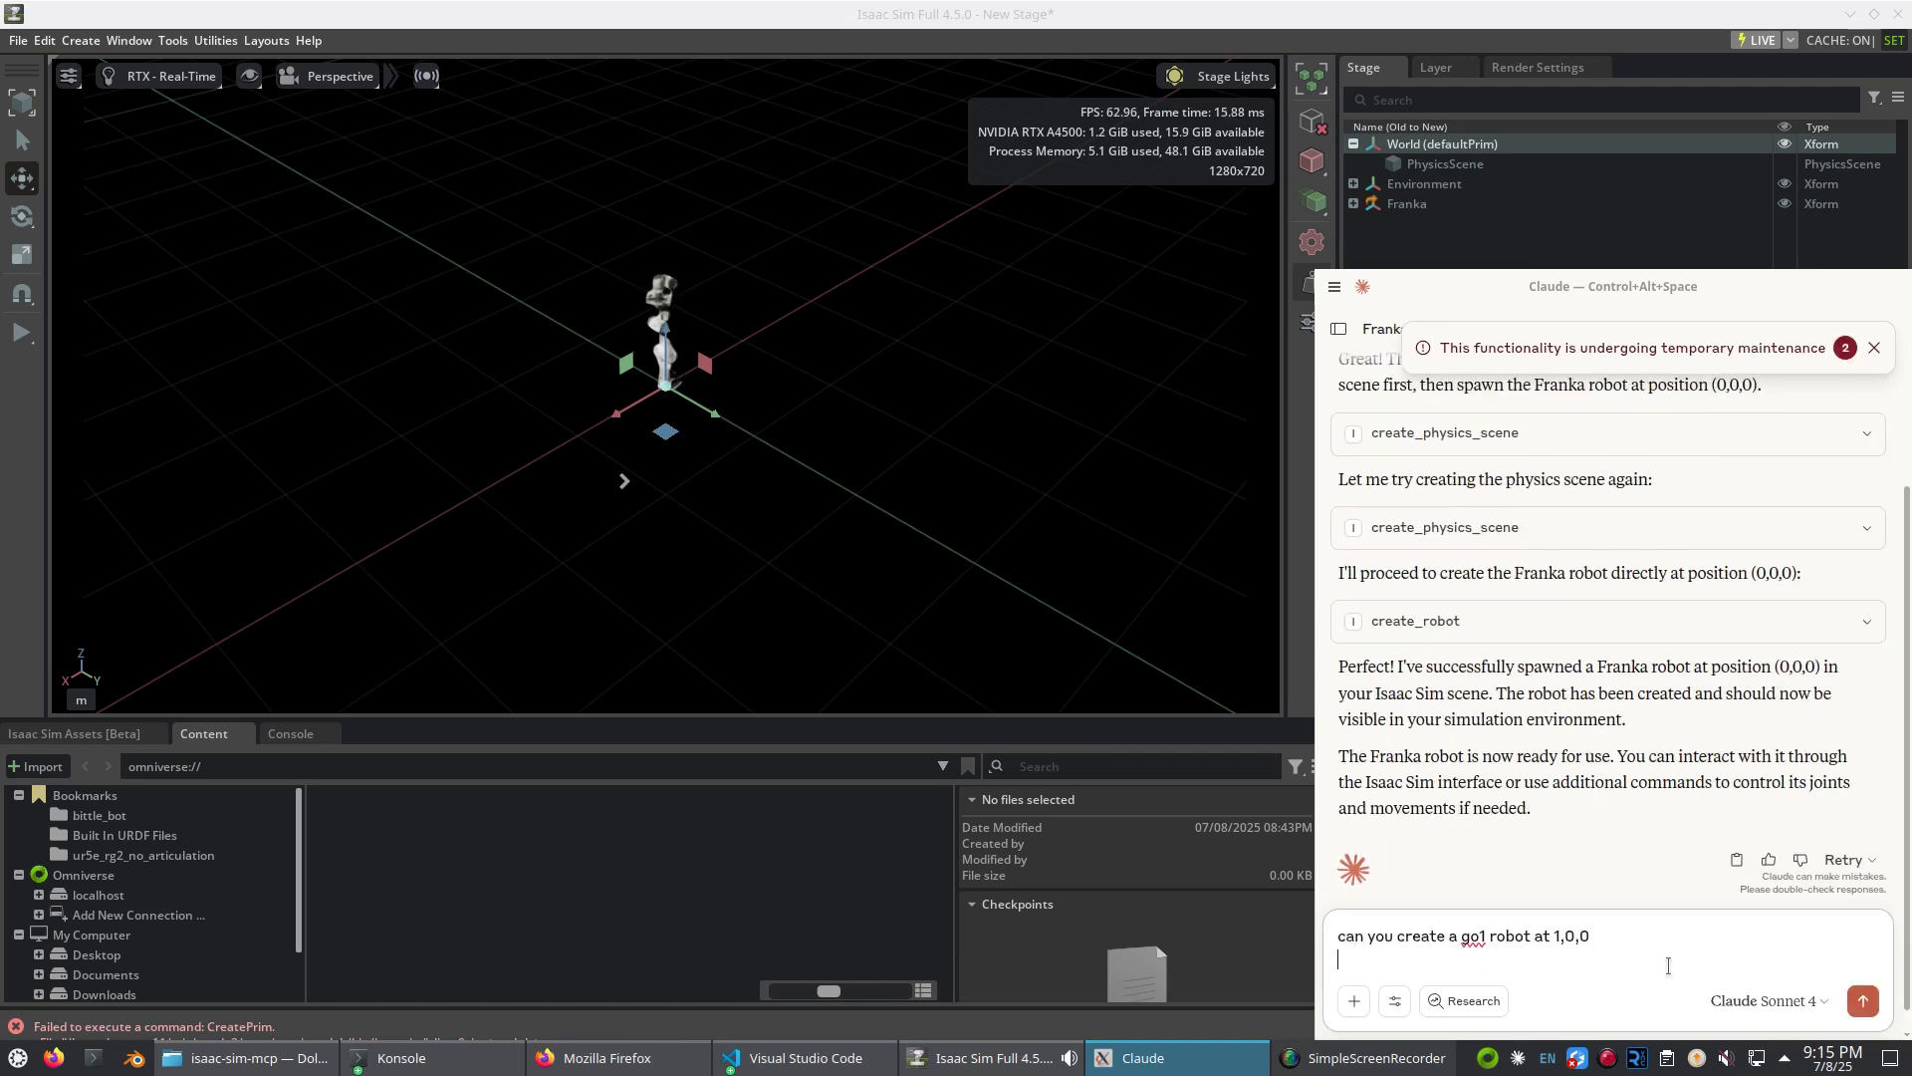
- Ask Claude to also spawn a g1 robot at 0,1,0 in the simulation scene
type("can you also ")
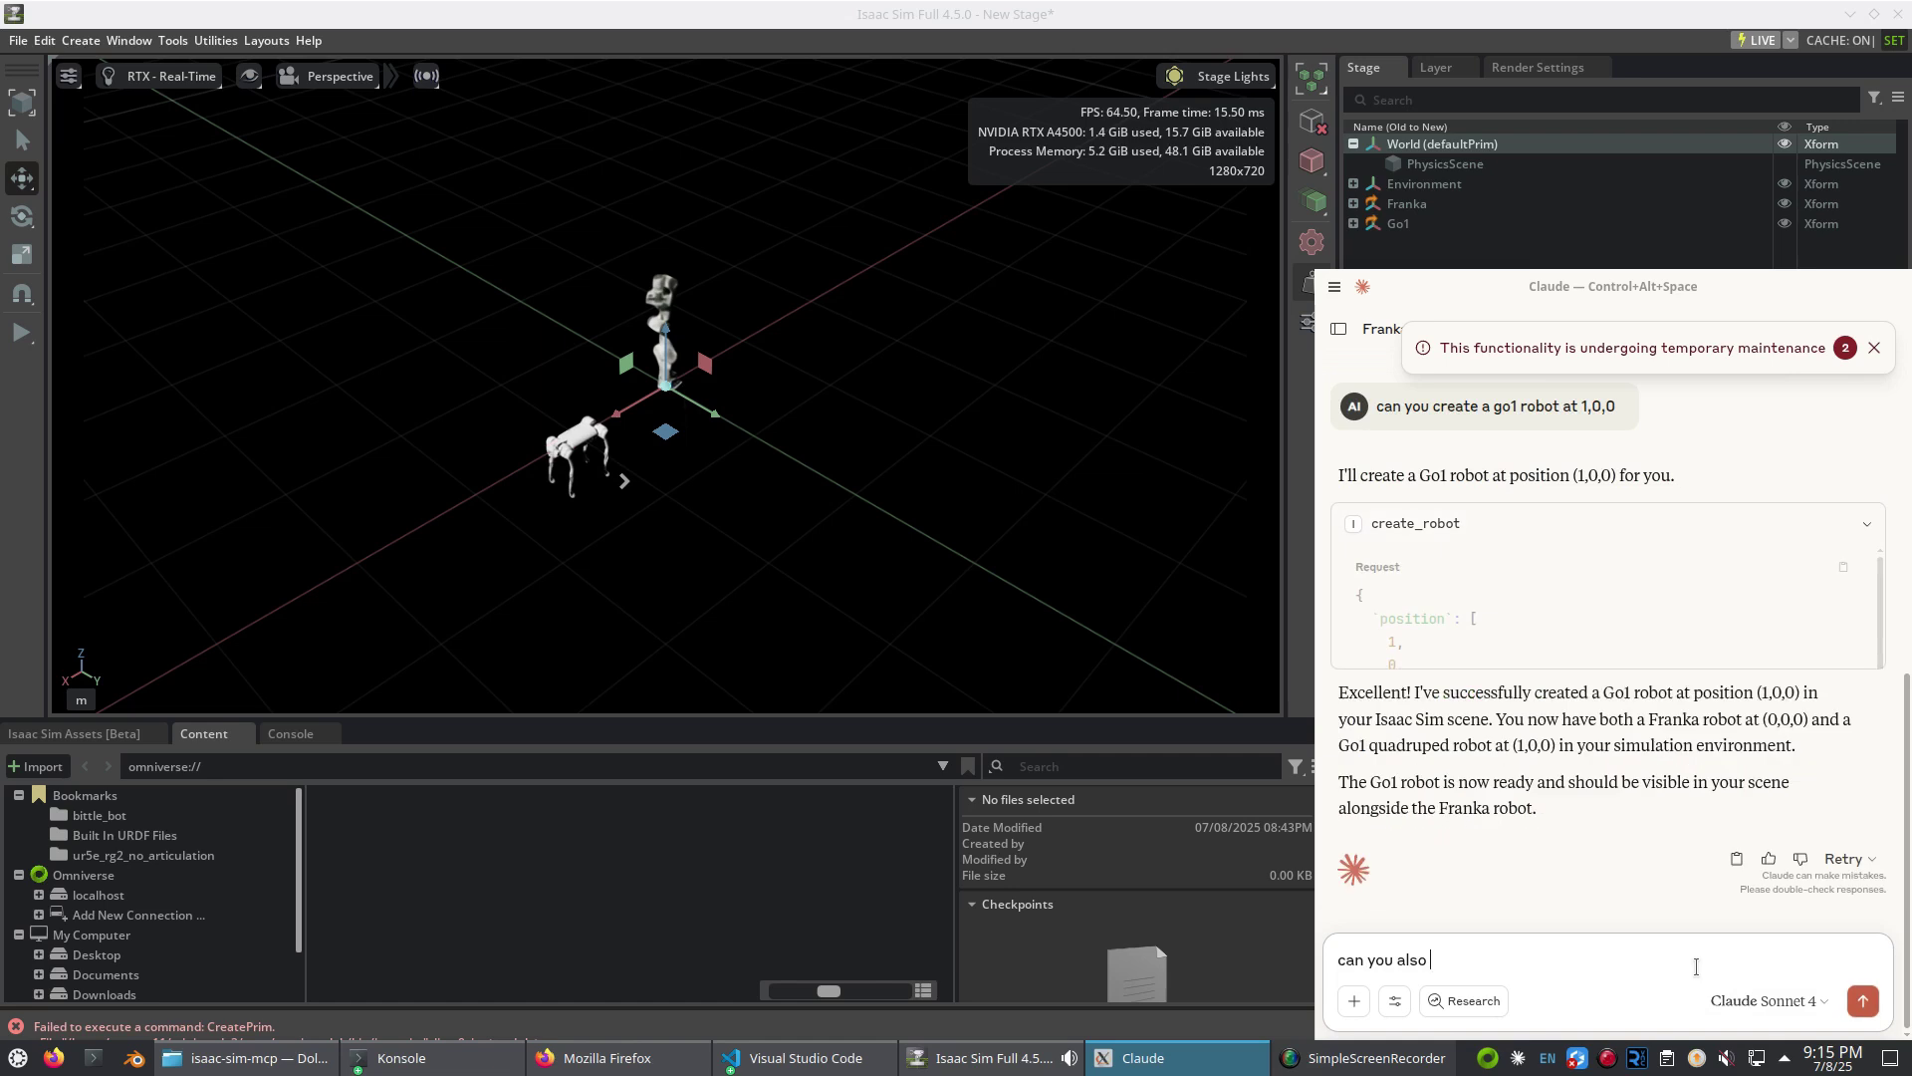
type("spawn a g1 robot at 0,1,0")
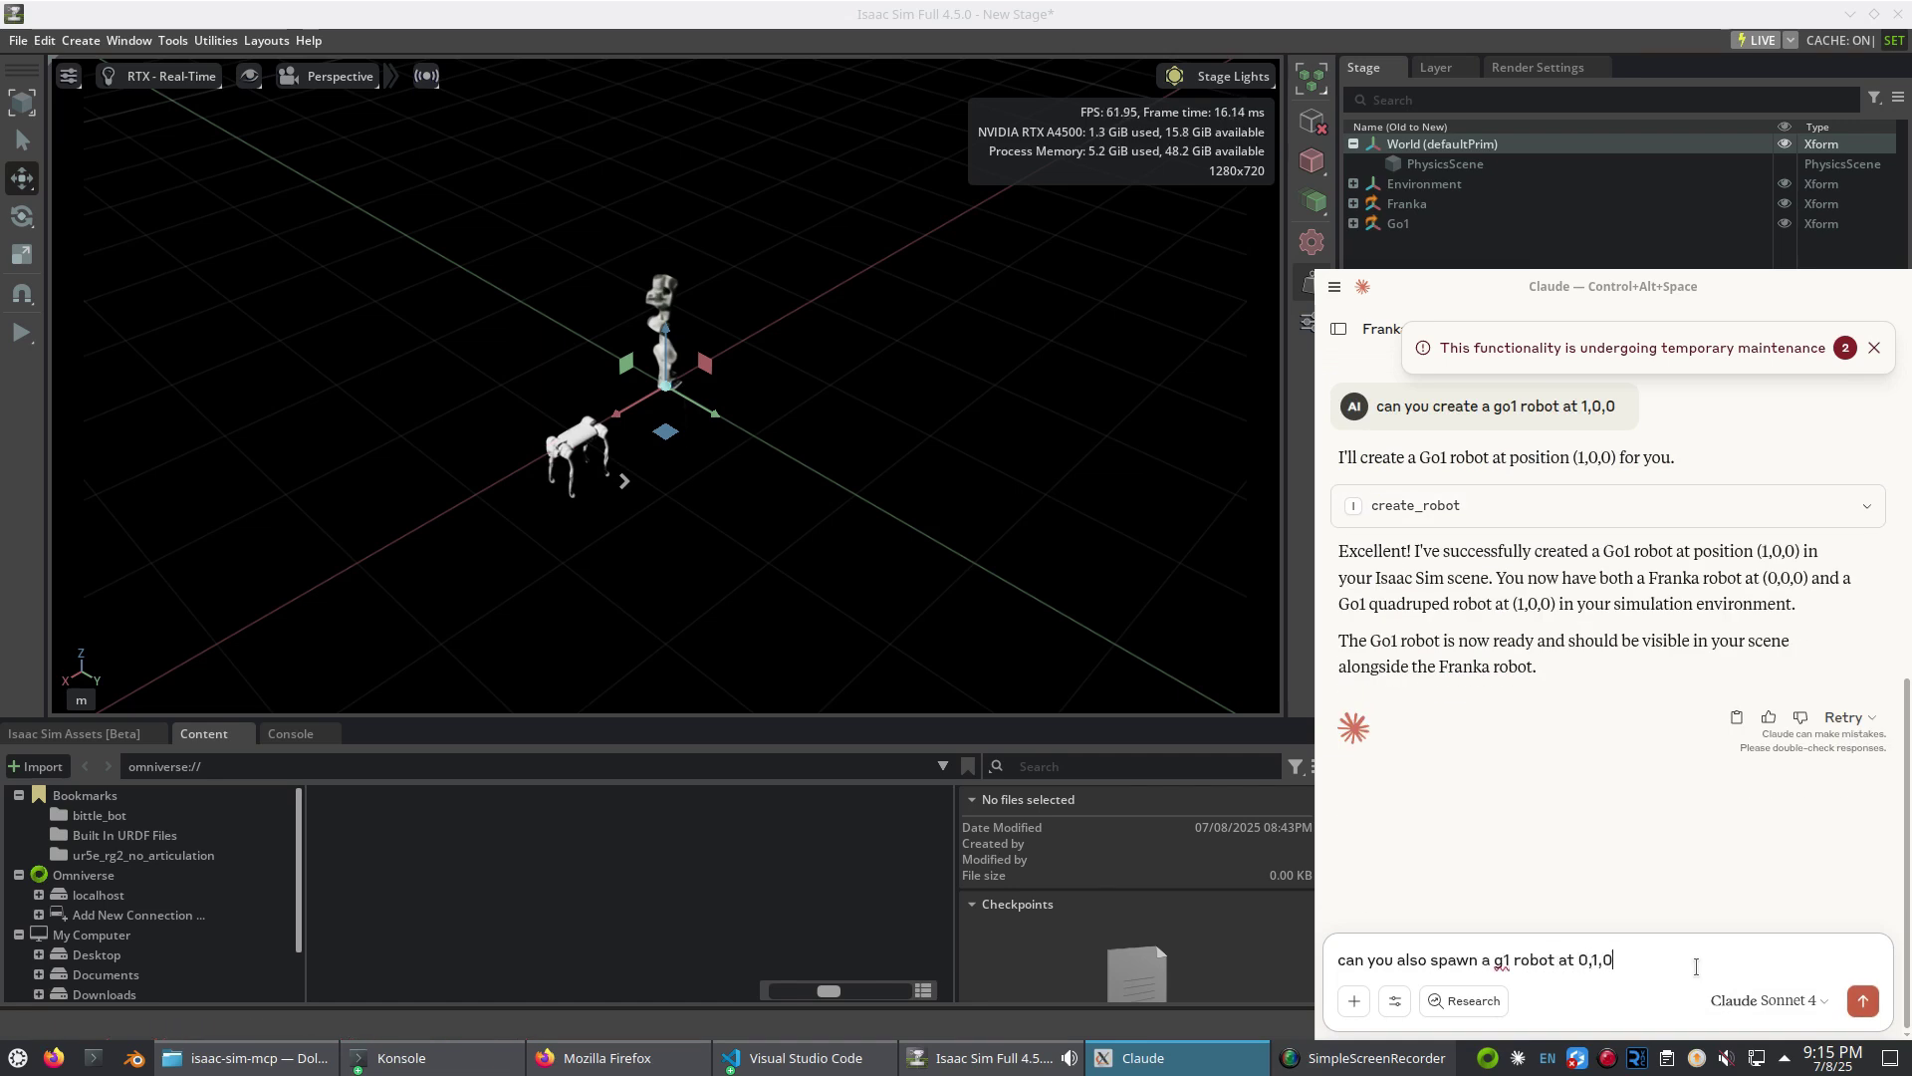
key("Return")
left_click(1874, 429)
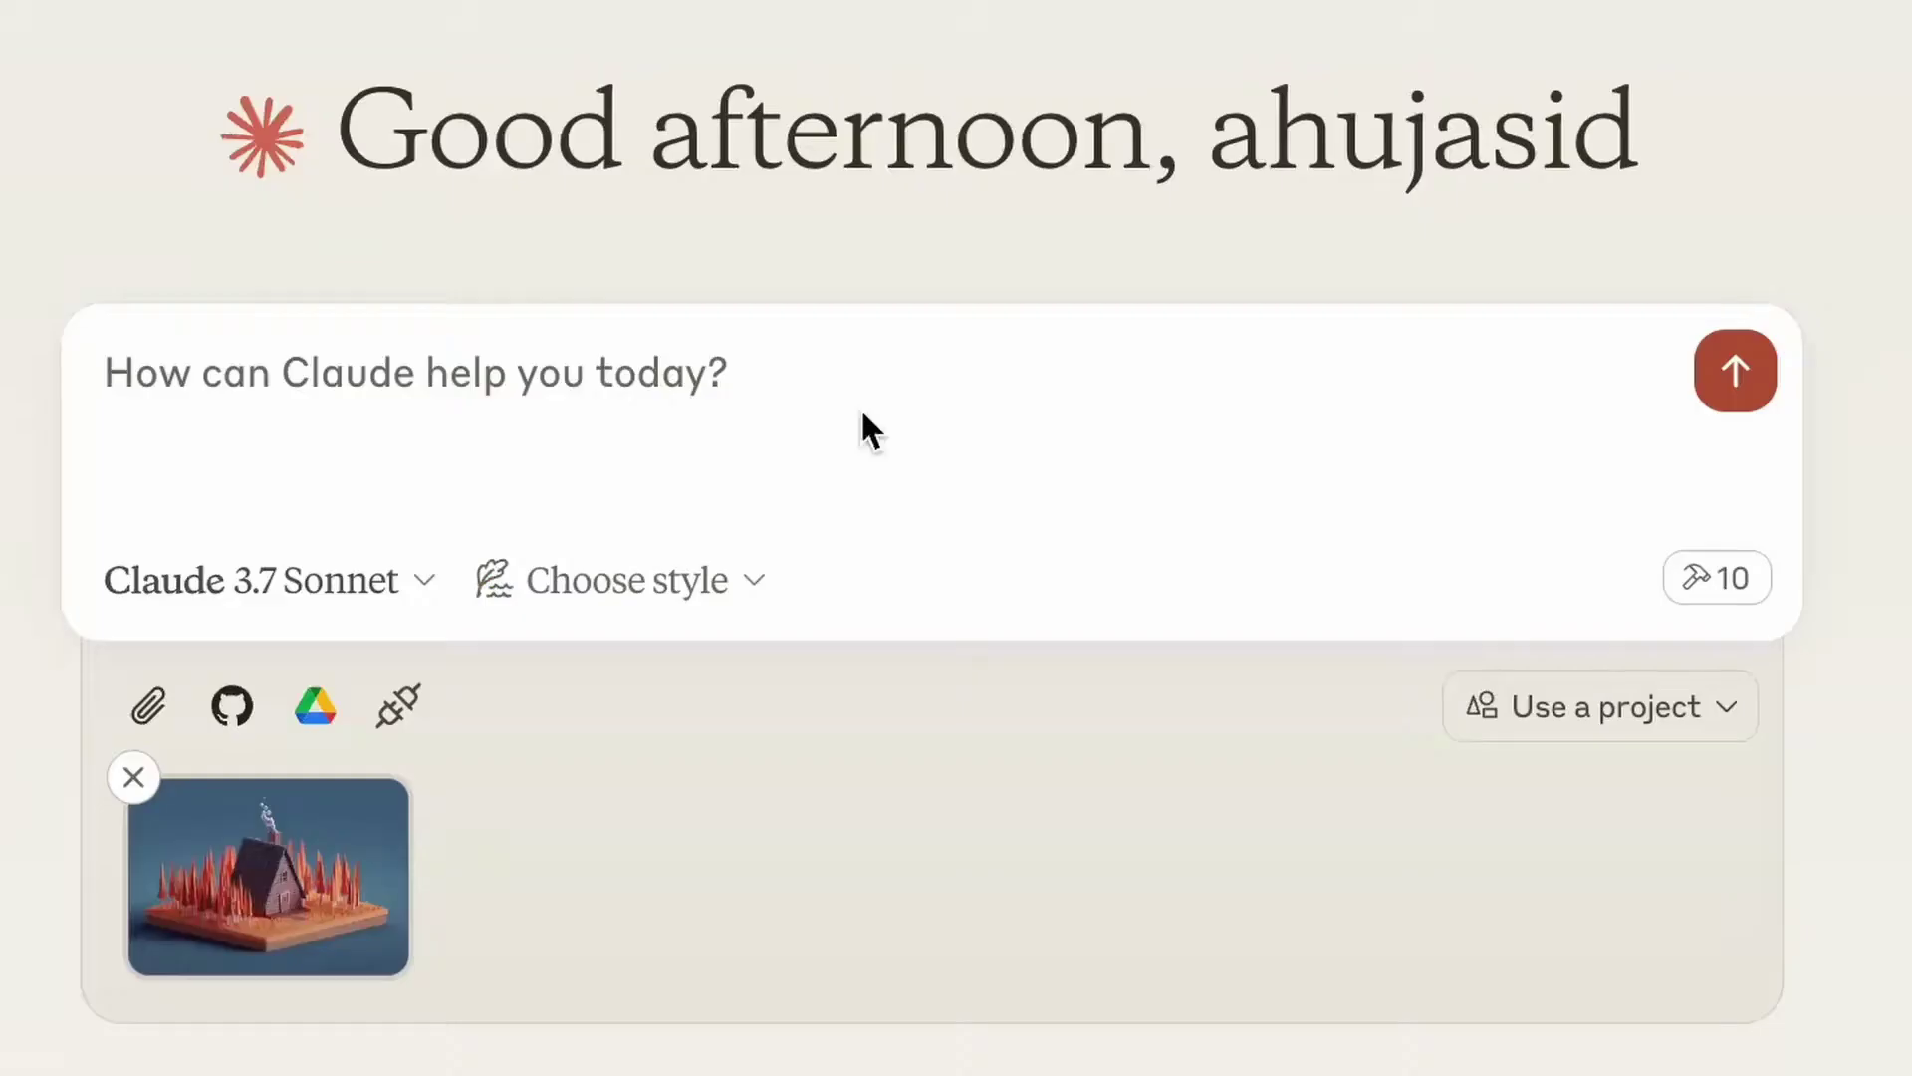
- Ask Claude to create a low poly cabin in the woods like the attached image, with material and lighting professional enough for Dribbble
type("Can you create")
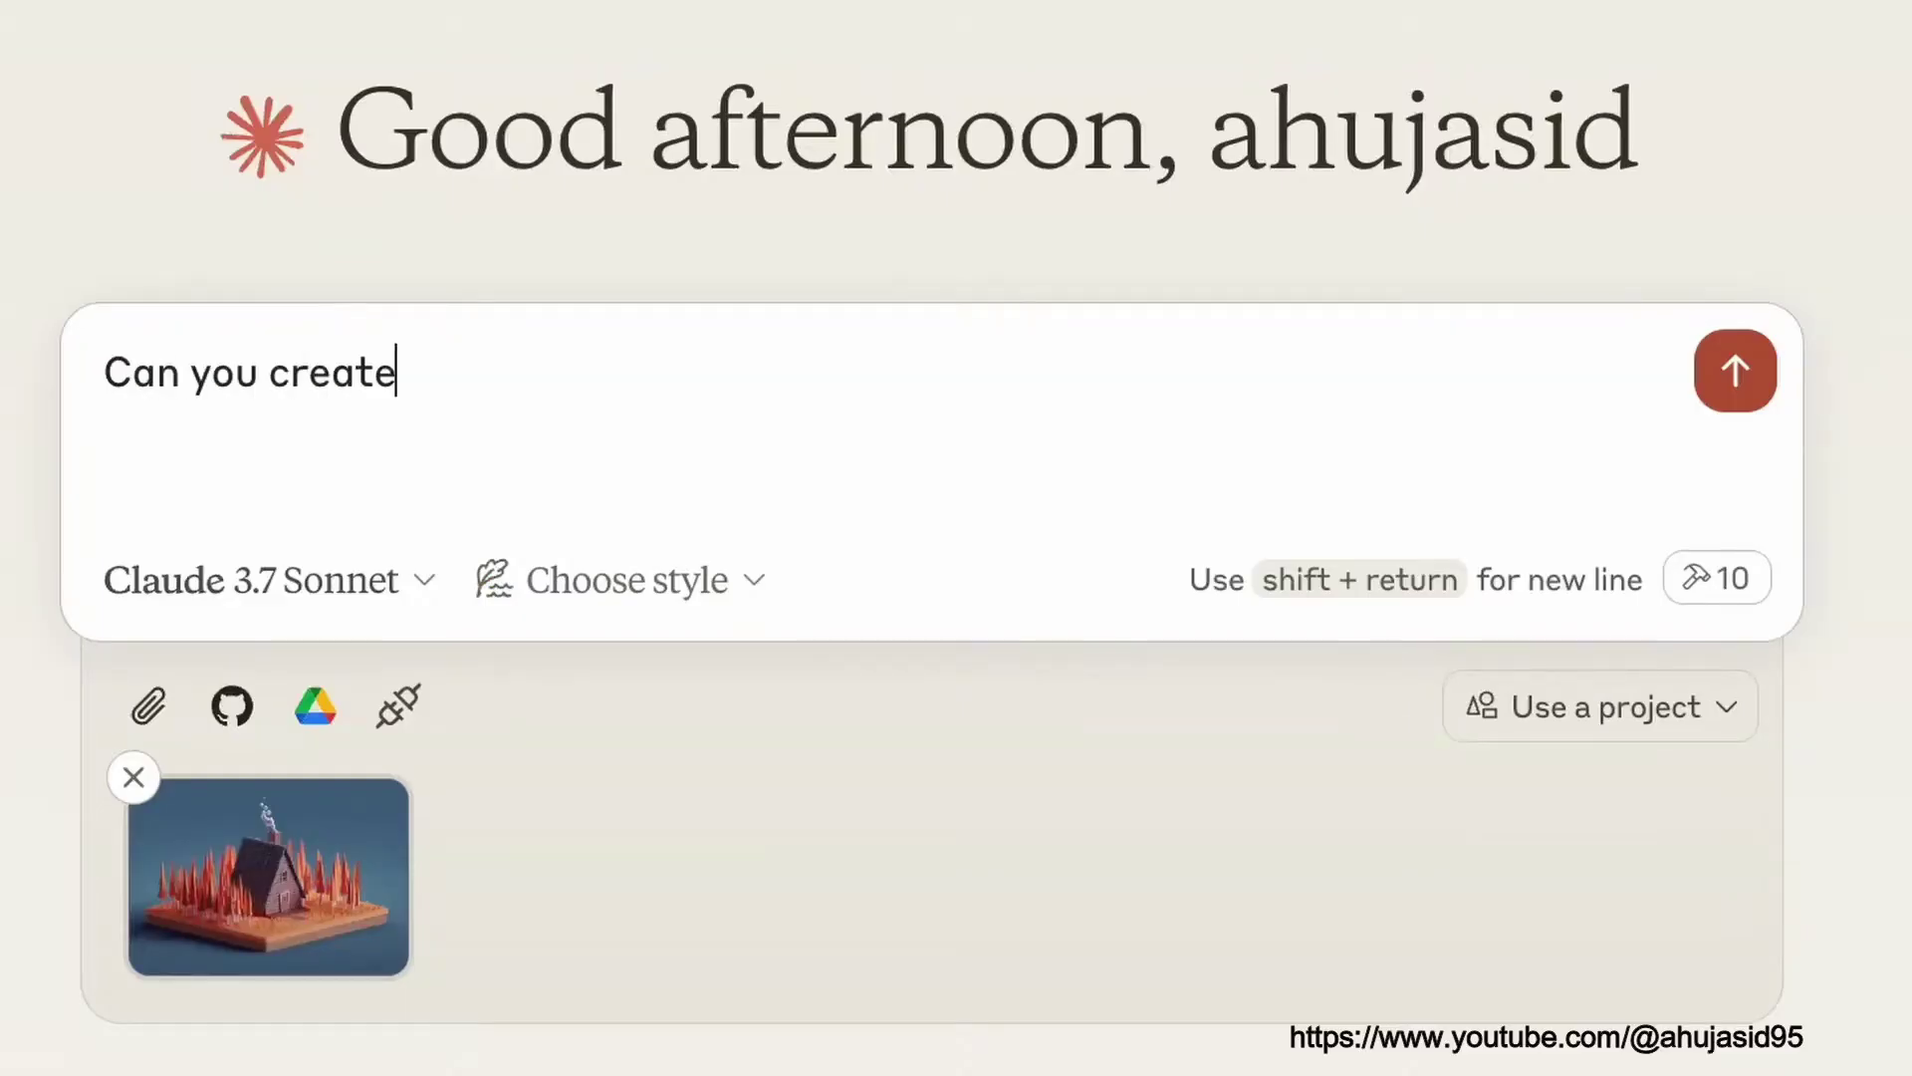
type(" a low poly cabin in the woods like this? Use the right material and lighting so it looks profesional and worthy to post on Drib")
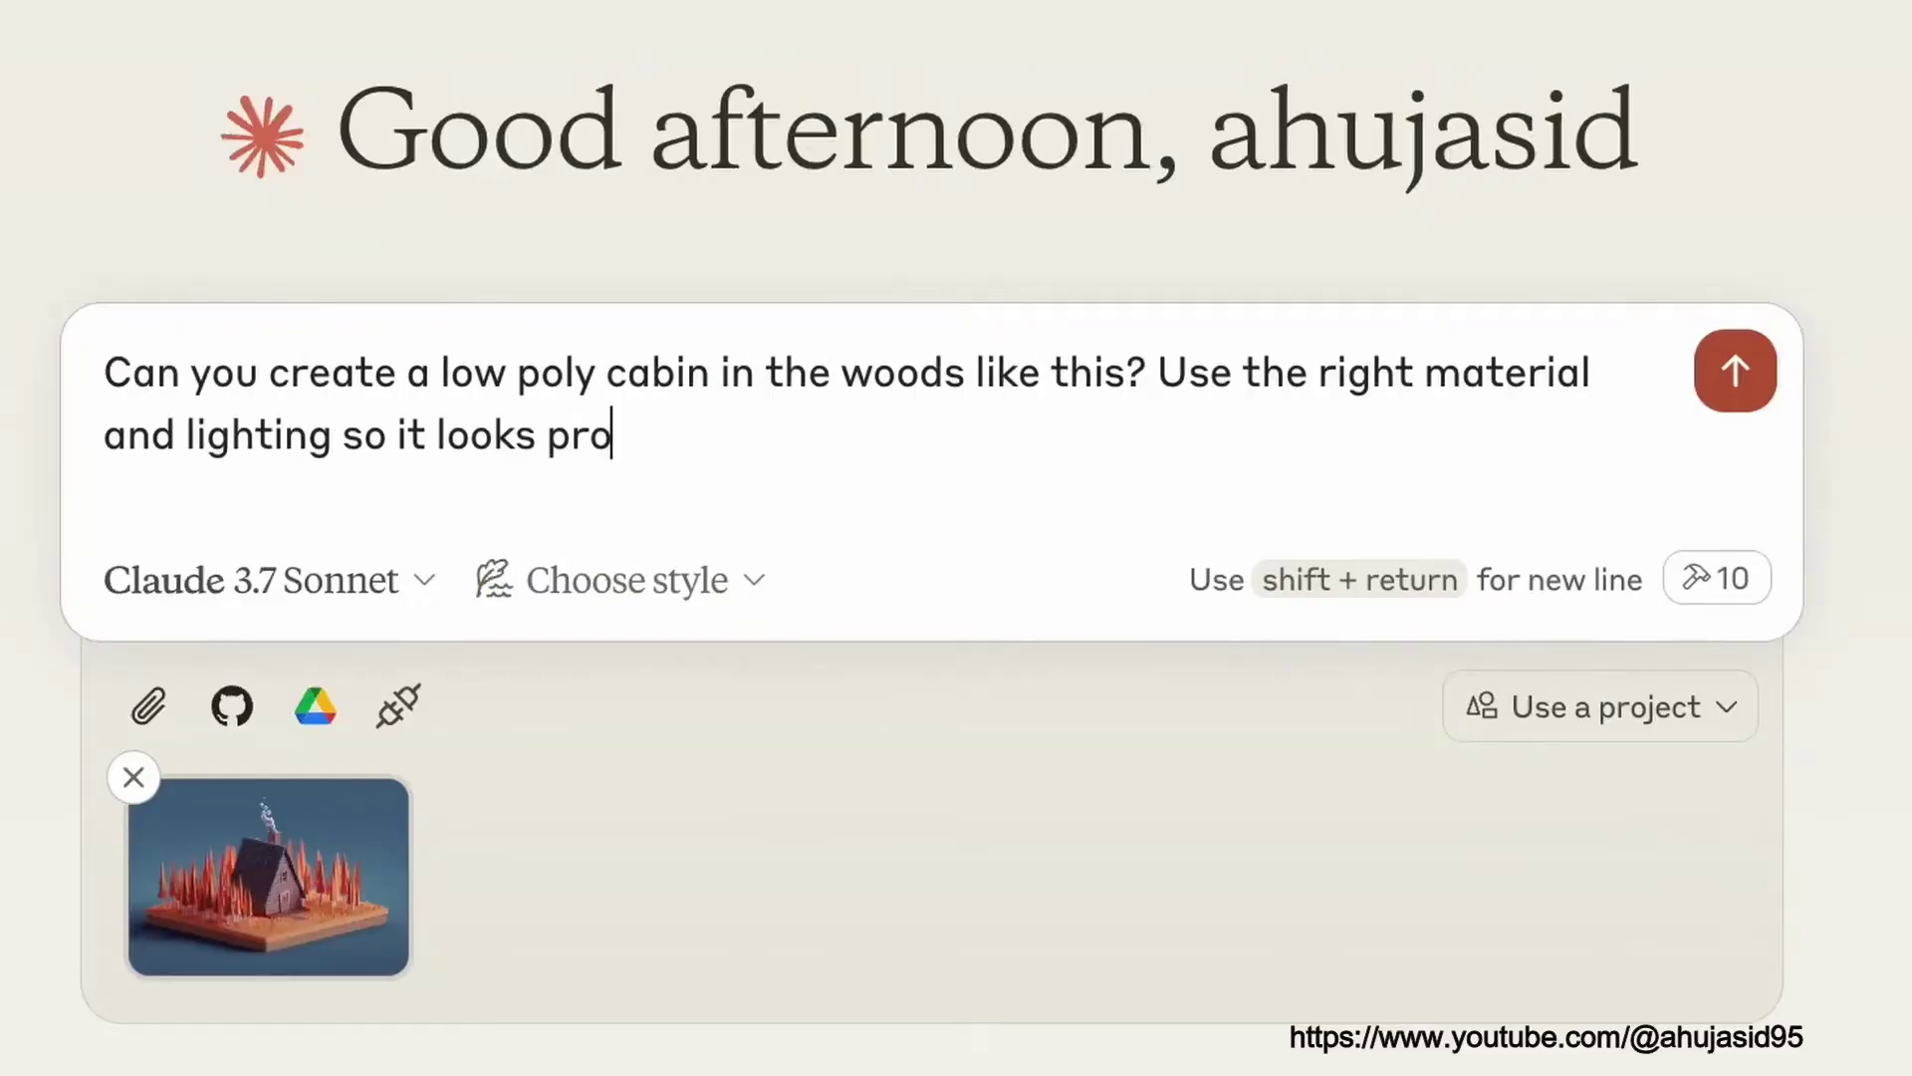
type("bble")
key("Return")
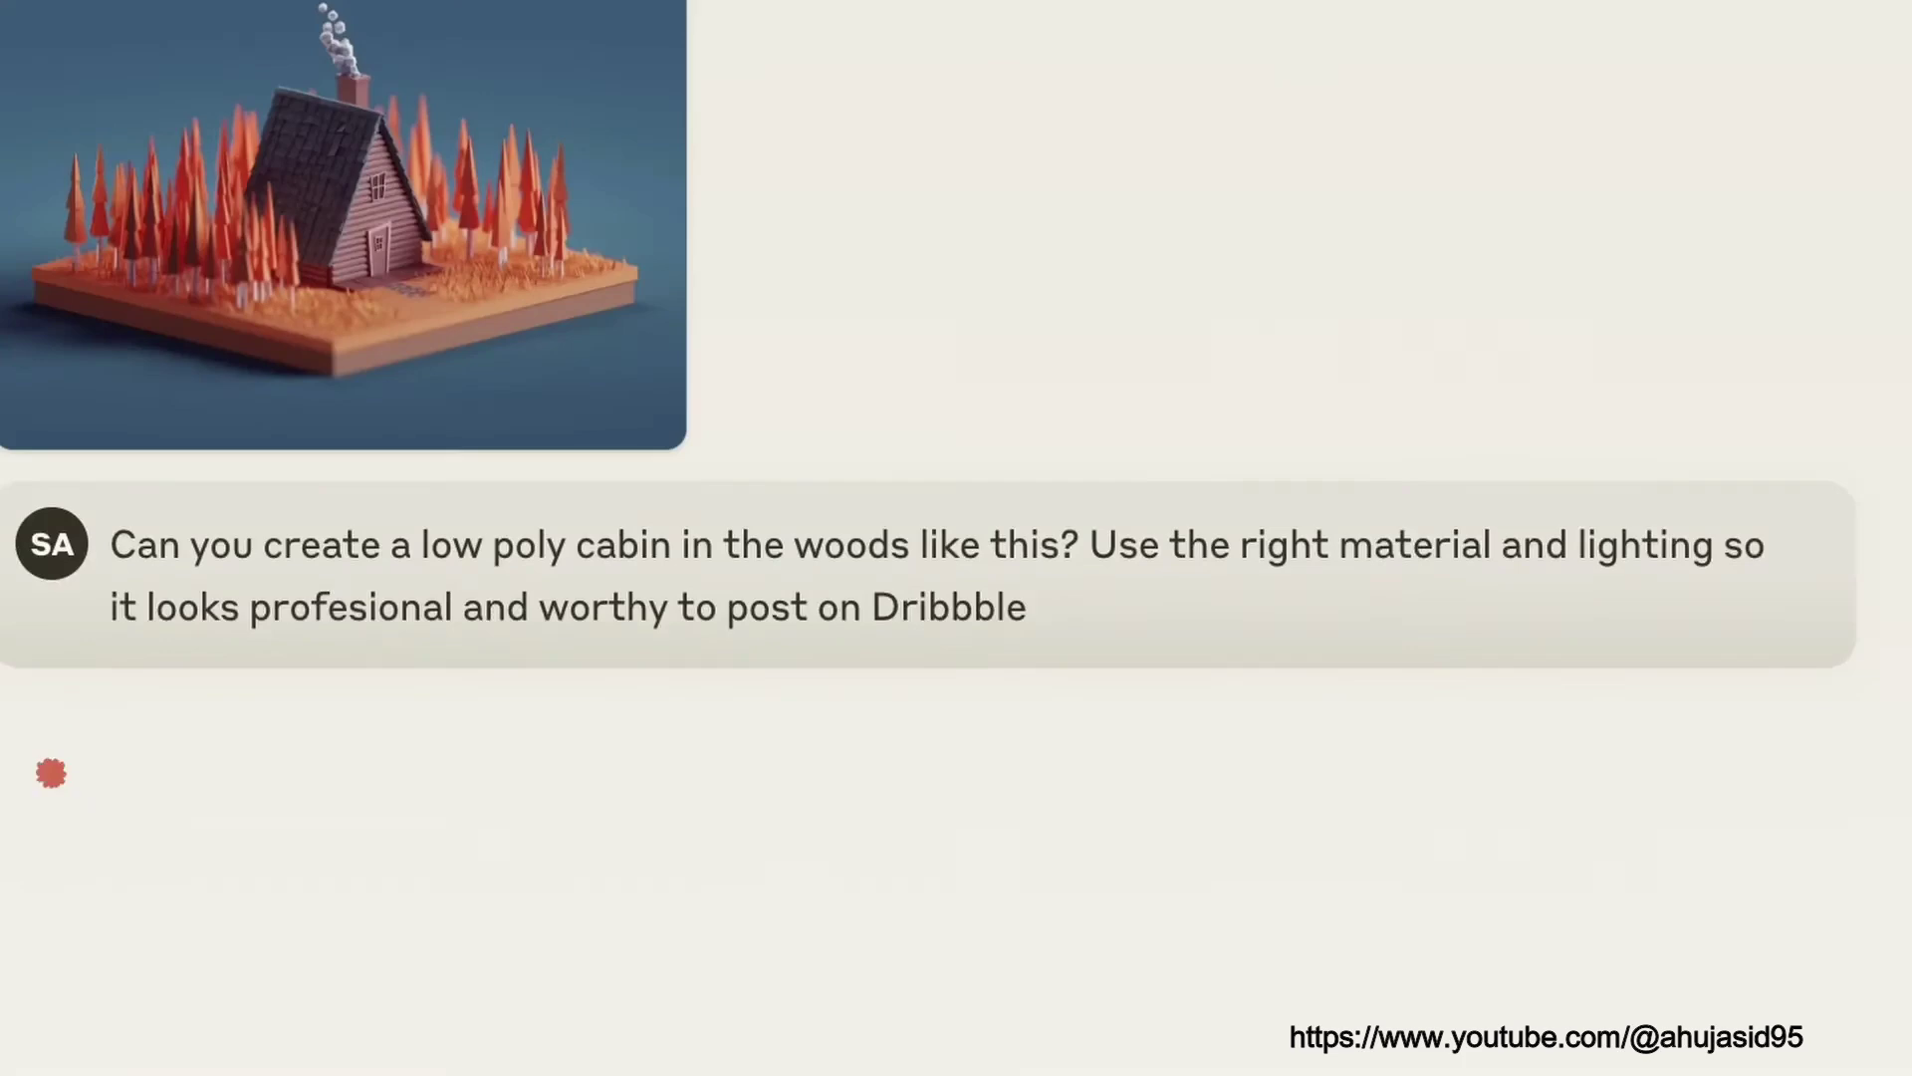
- Write a follow-up prompt asking for larger trees made of stacked triangles, plus smoother, smaller and more numerous shapes
left_click(512, 941)
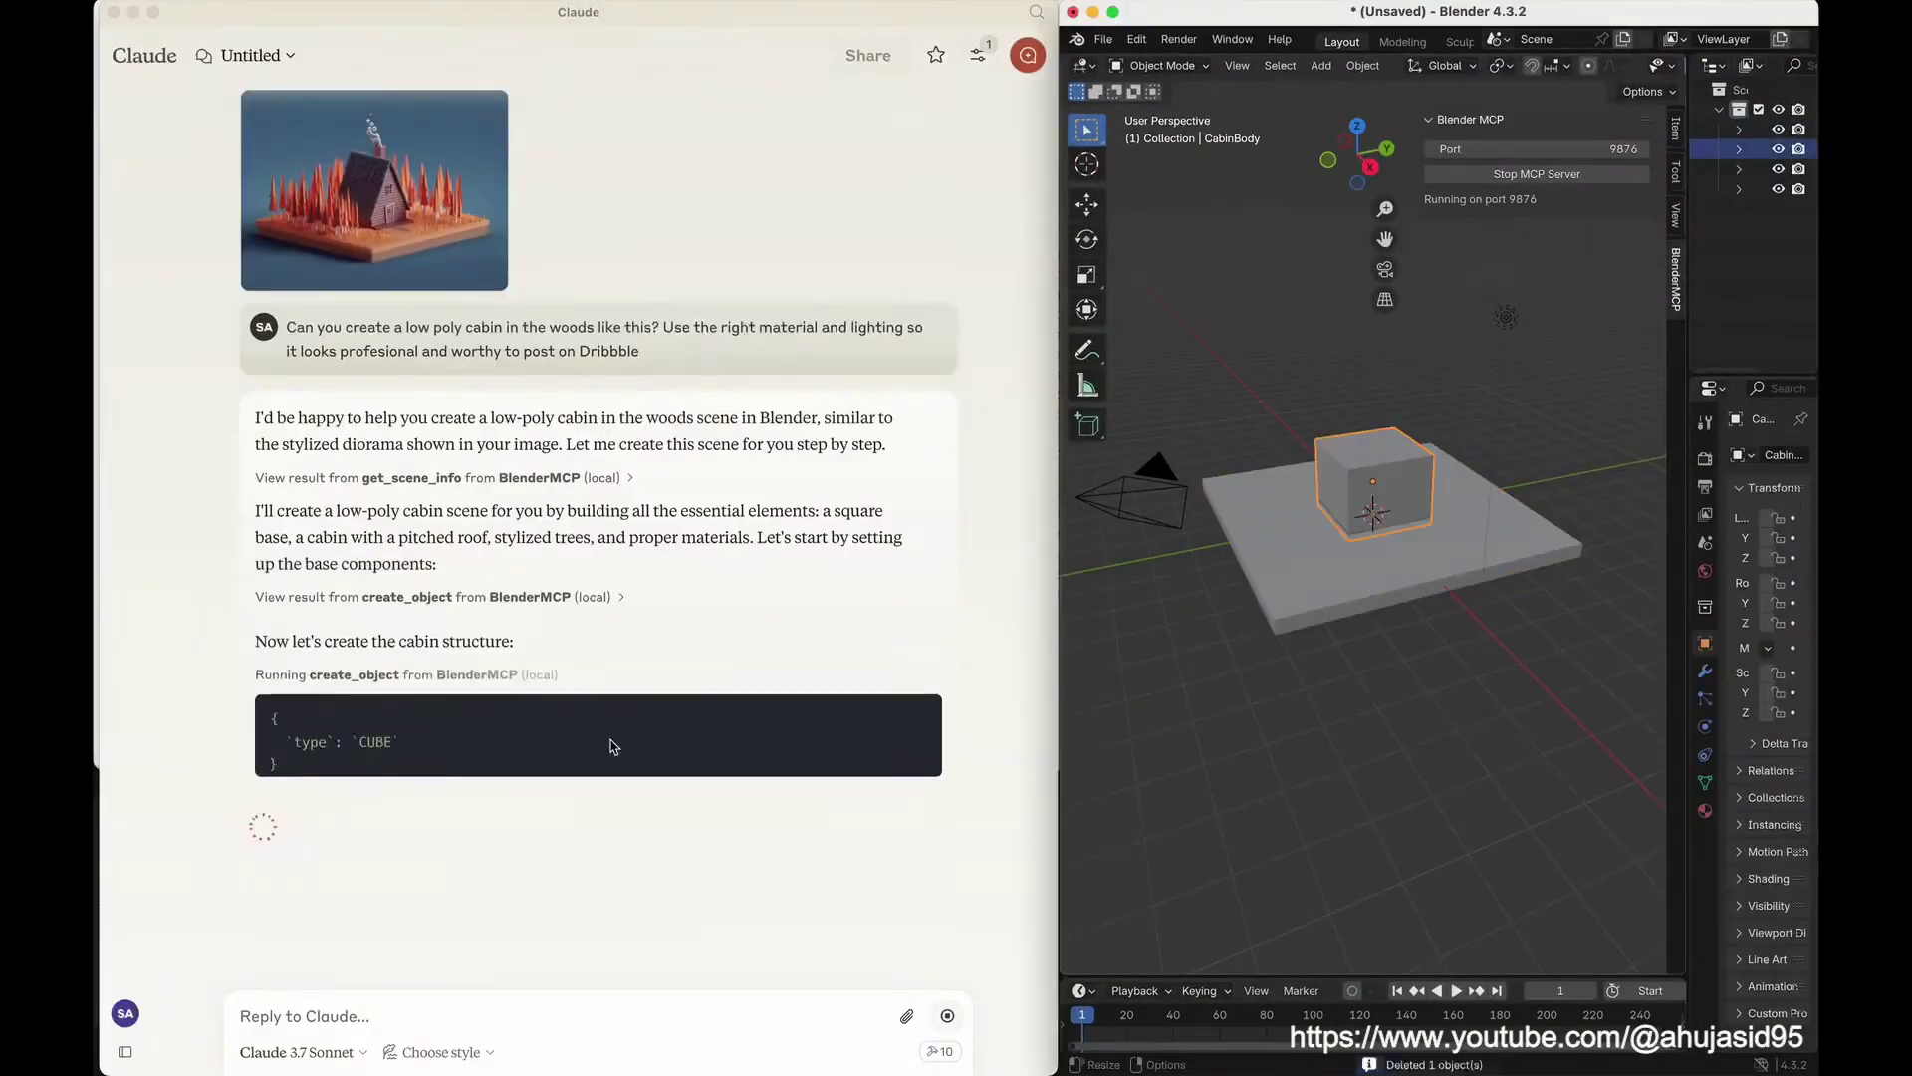
type("The trees look a bit strange! Can you maybe stack narrow triangles on top of each other for now? and make them larger? After you're done with that, the grass is also very \"bl")
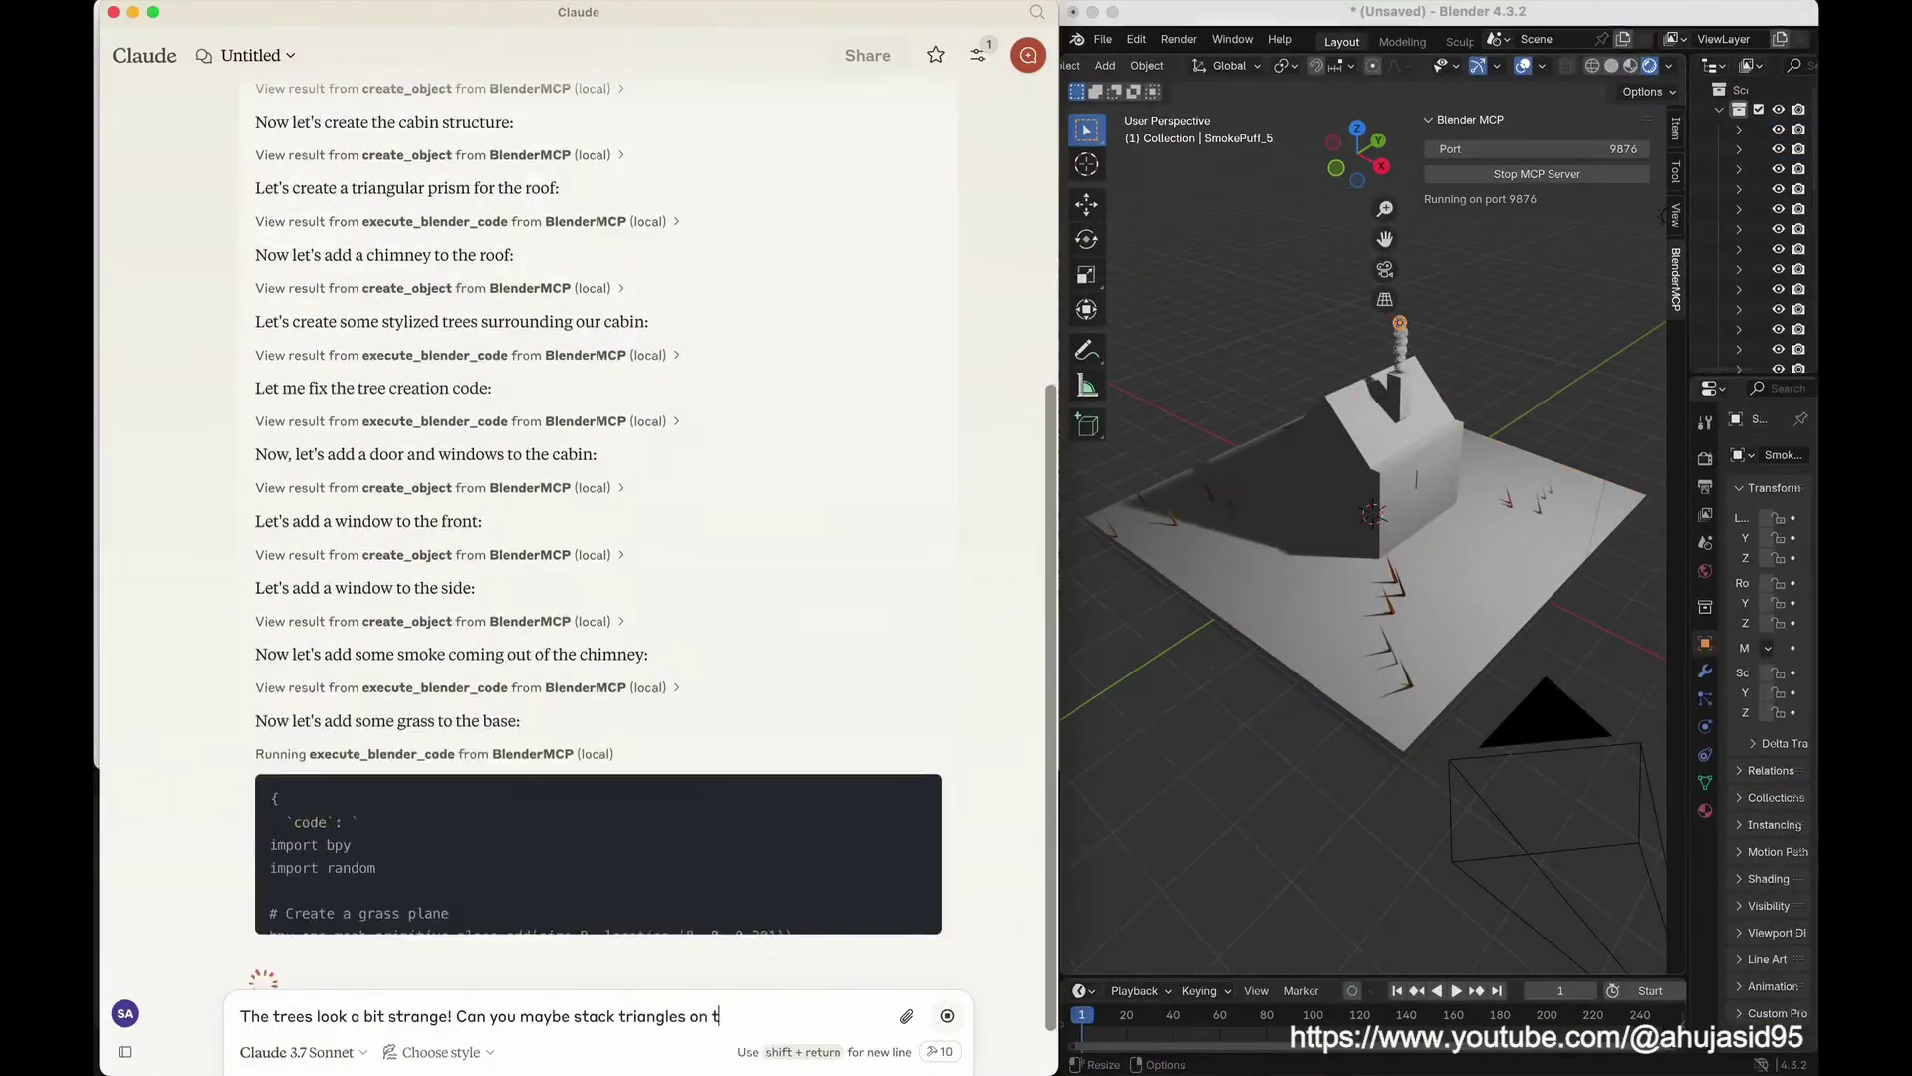
type("ocky\" make it smoother and smaller and more in number")
key("super+a")
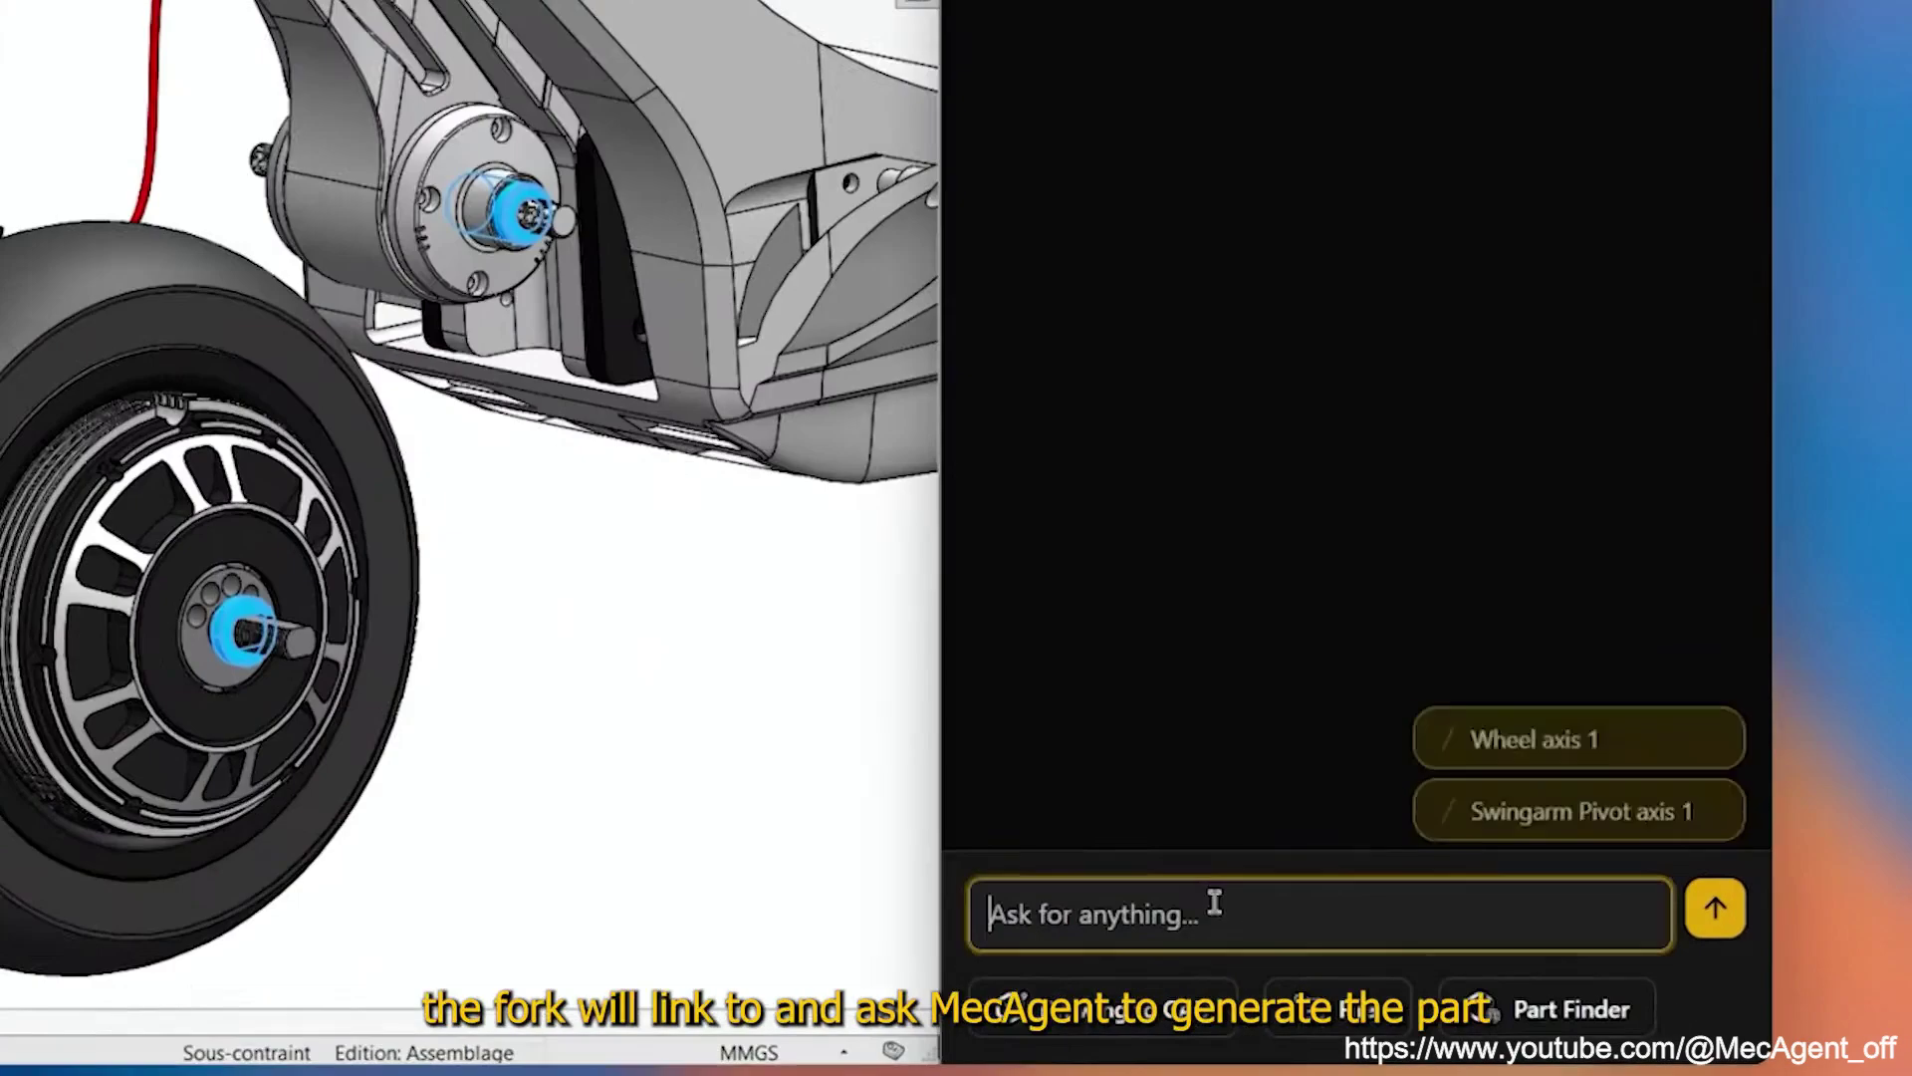
- Ask MecAgent to generate a fork that connects the wheel to the scooter and select the second design variation
type("Generate a fork that connects the wheel to the scooter")
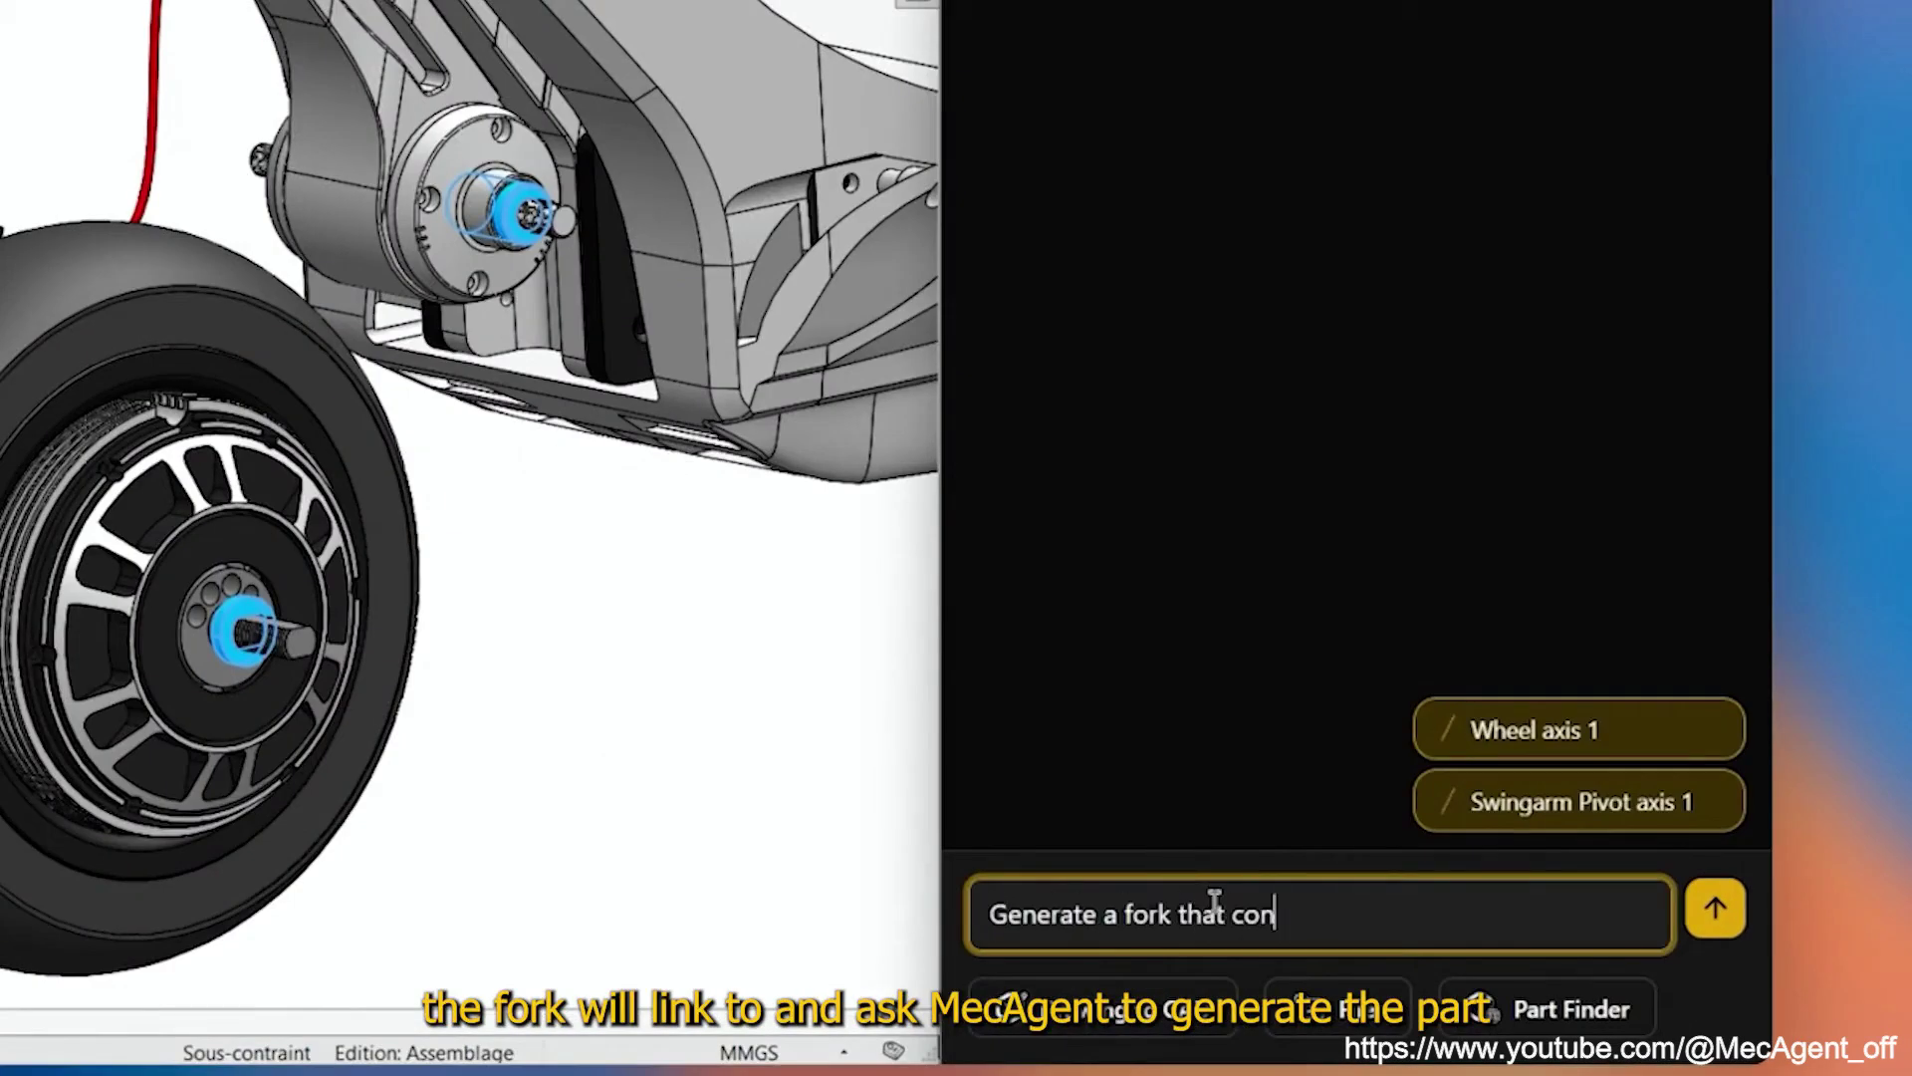
left_click(1757, 958)
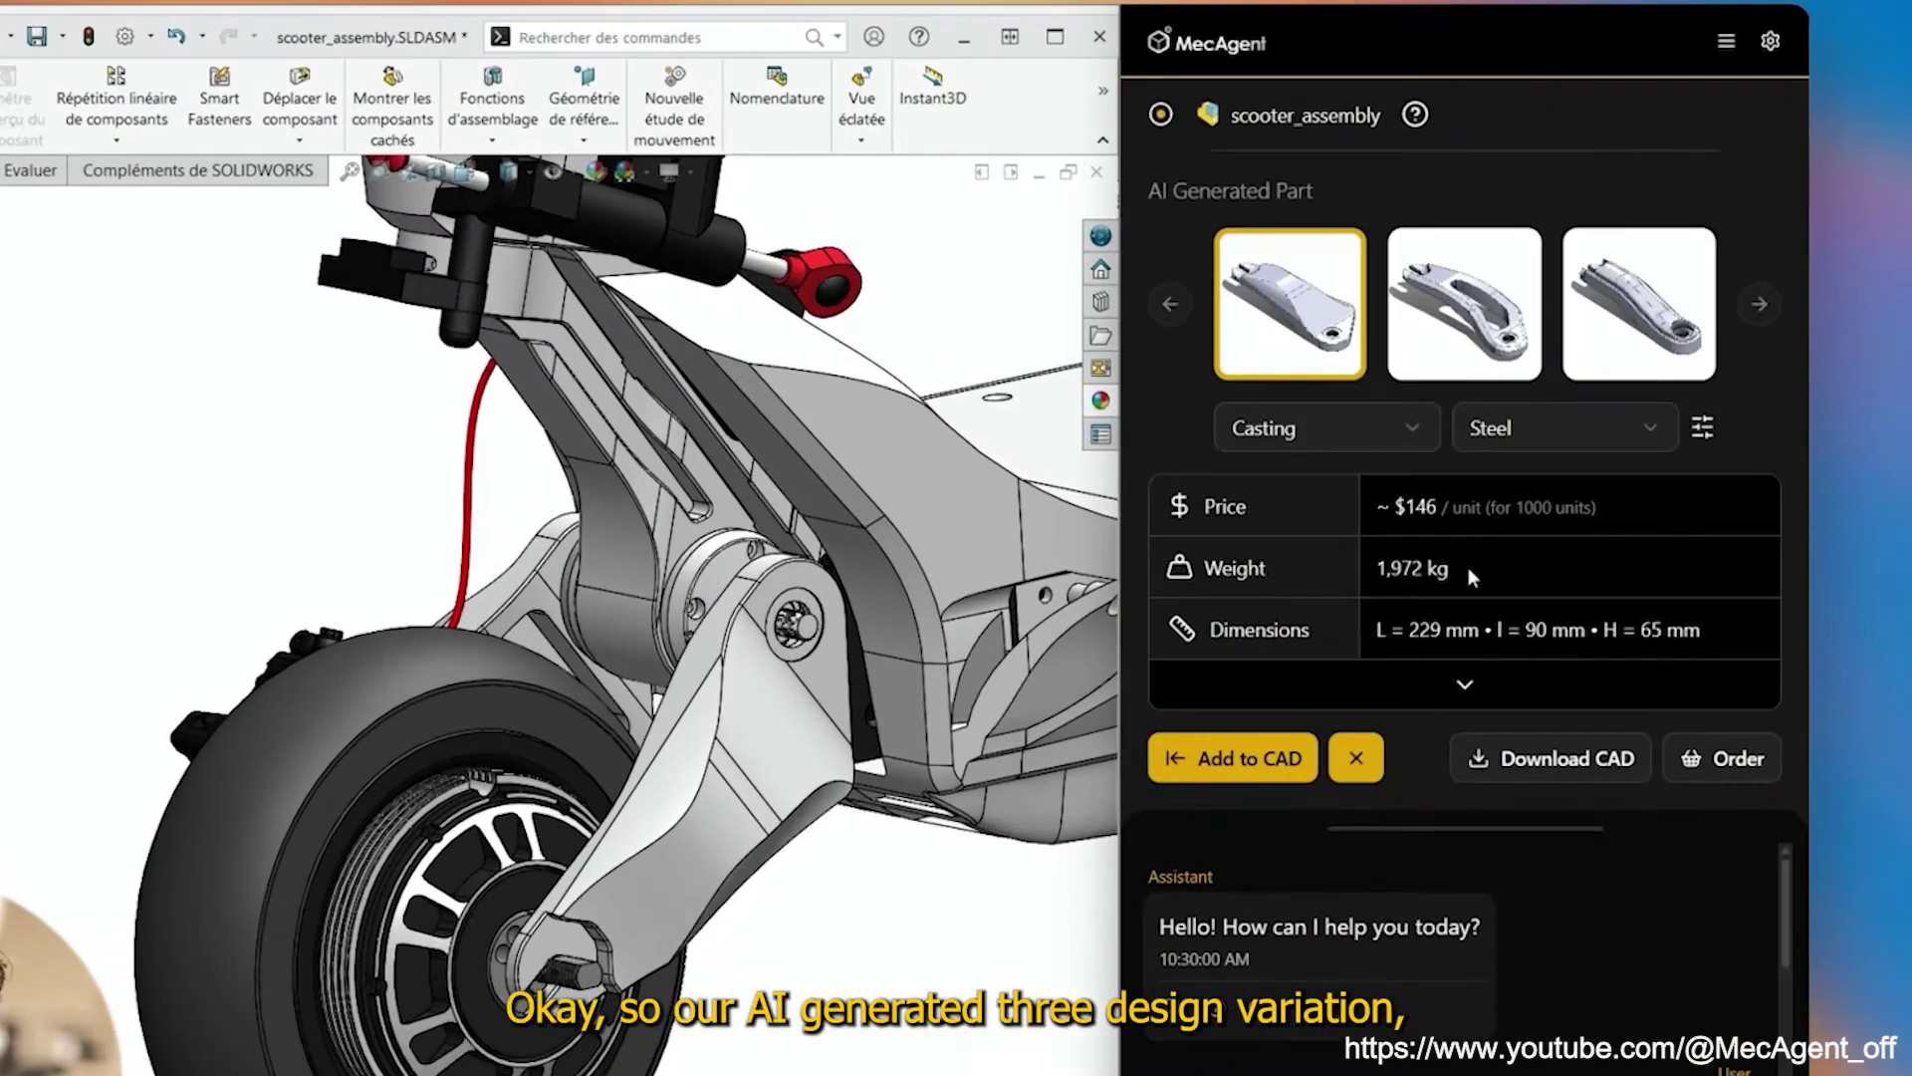
left_click(1454, 345)
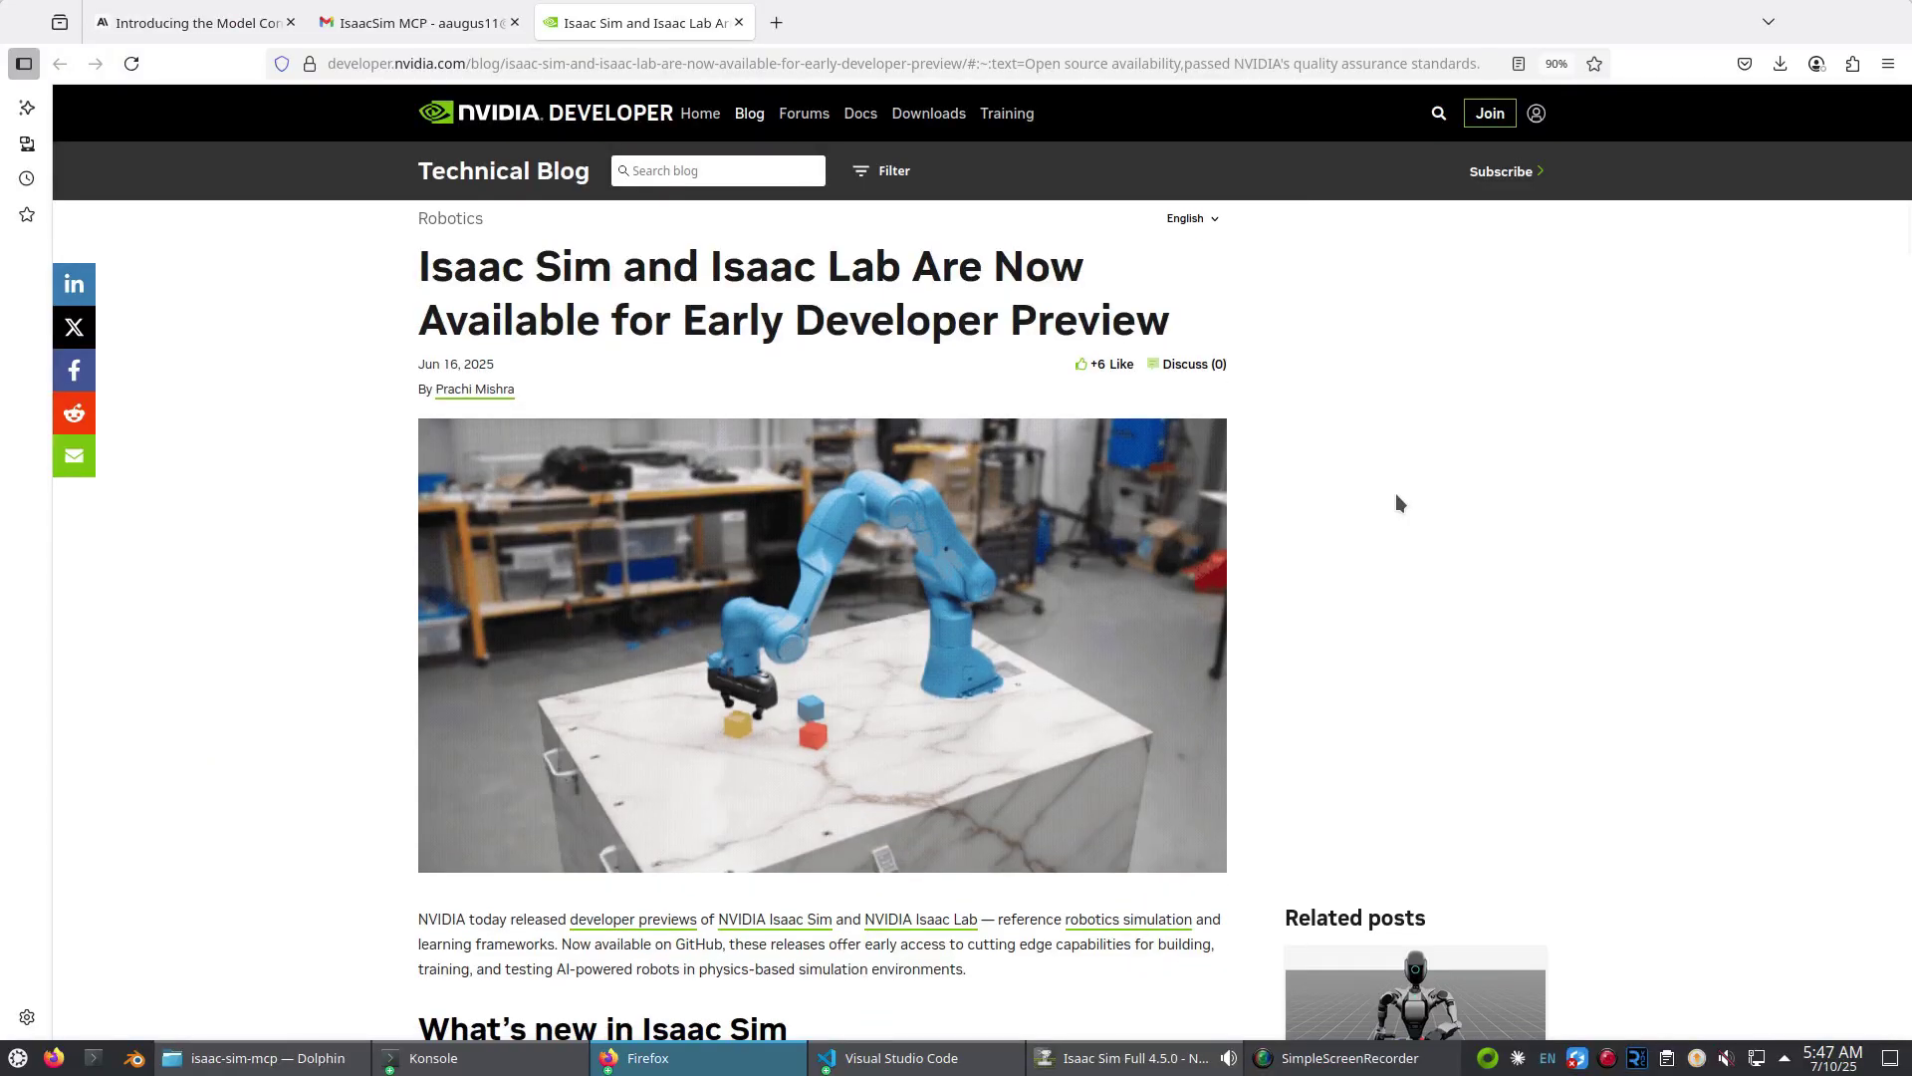
- Read the Isaac Sim blog article down to the open source availability section and highlight part of its heading
scroll(1396, 501, "down", 5)
scroll(1397, 501, "down", 2)
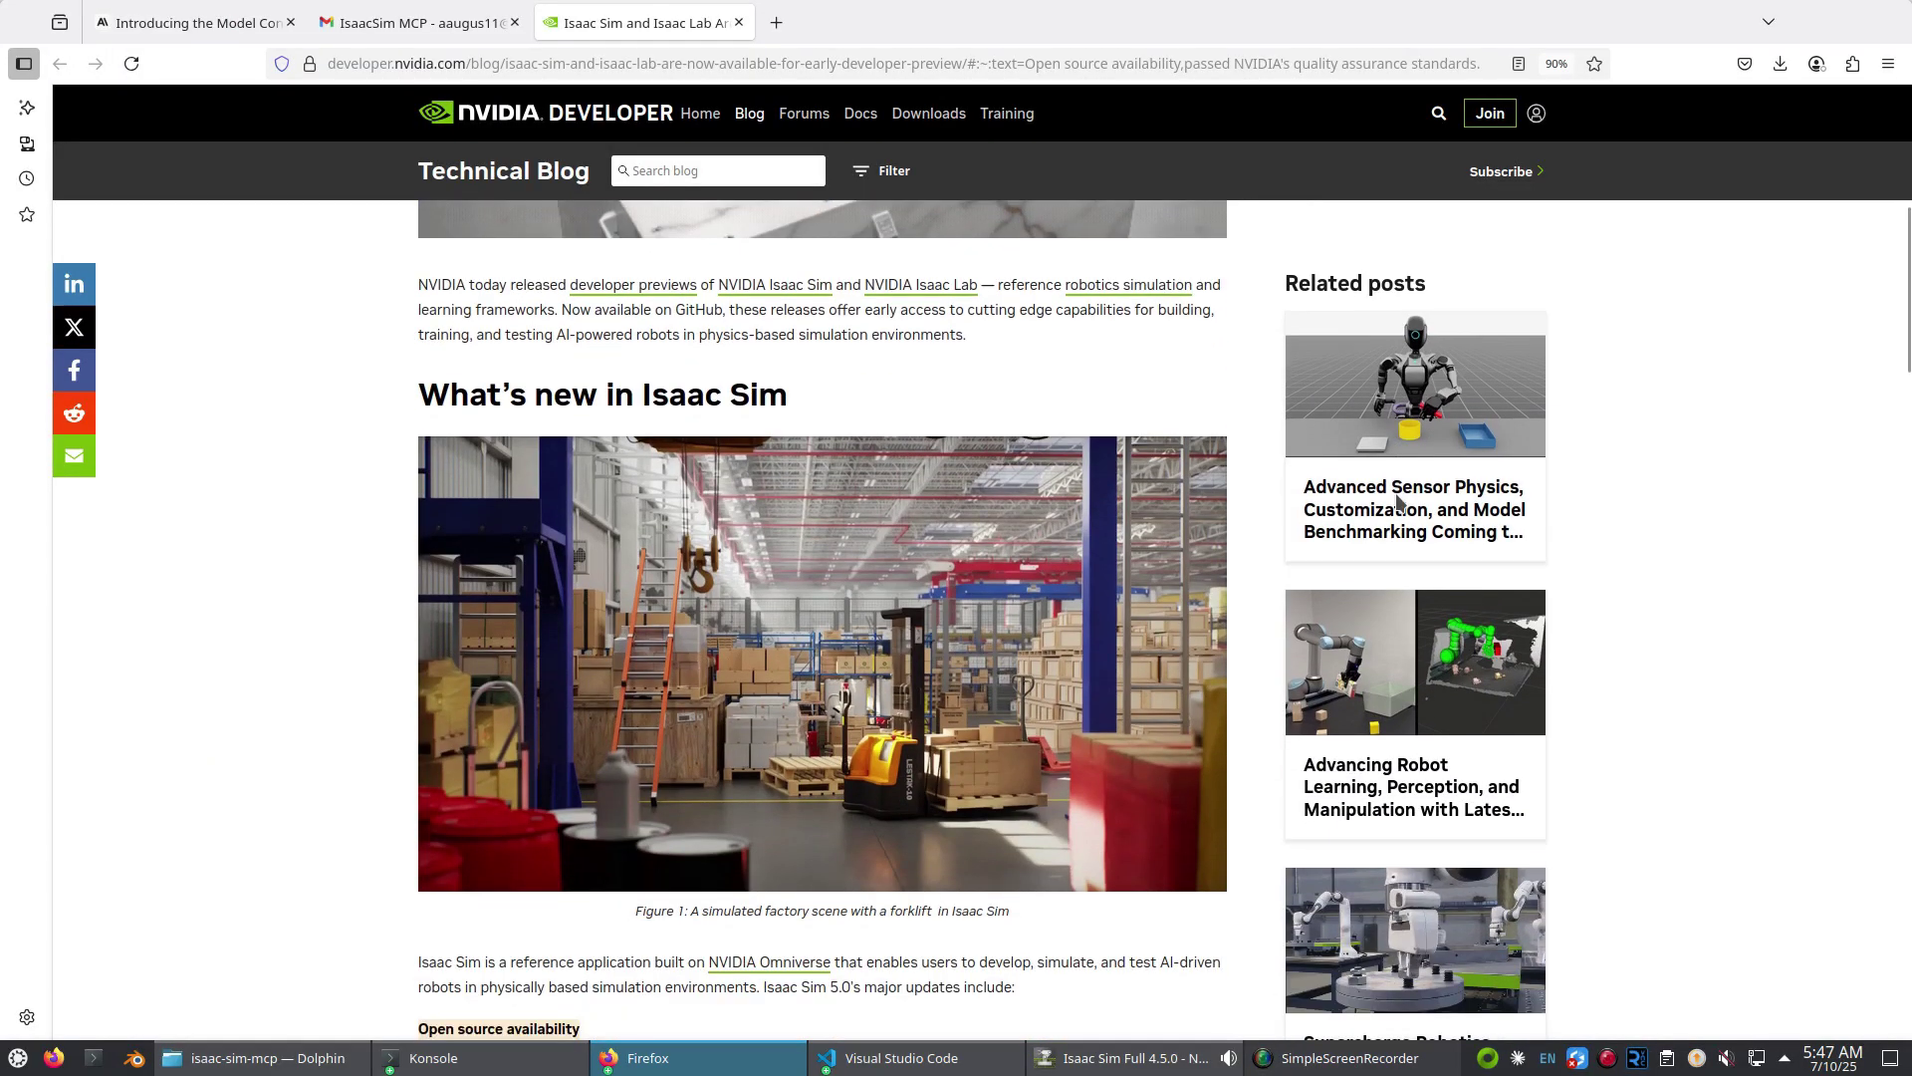
scroll(1397, 501, "down", 2)
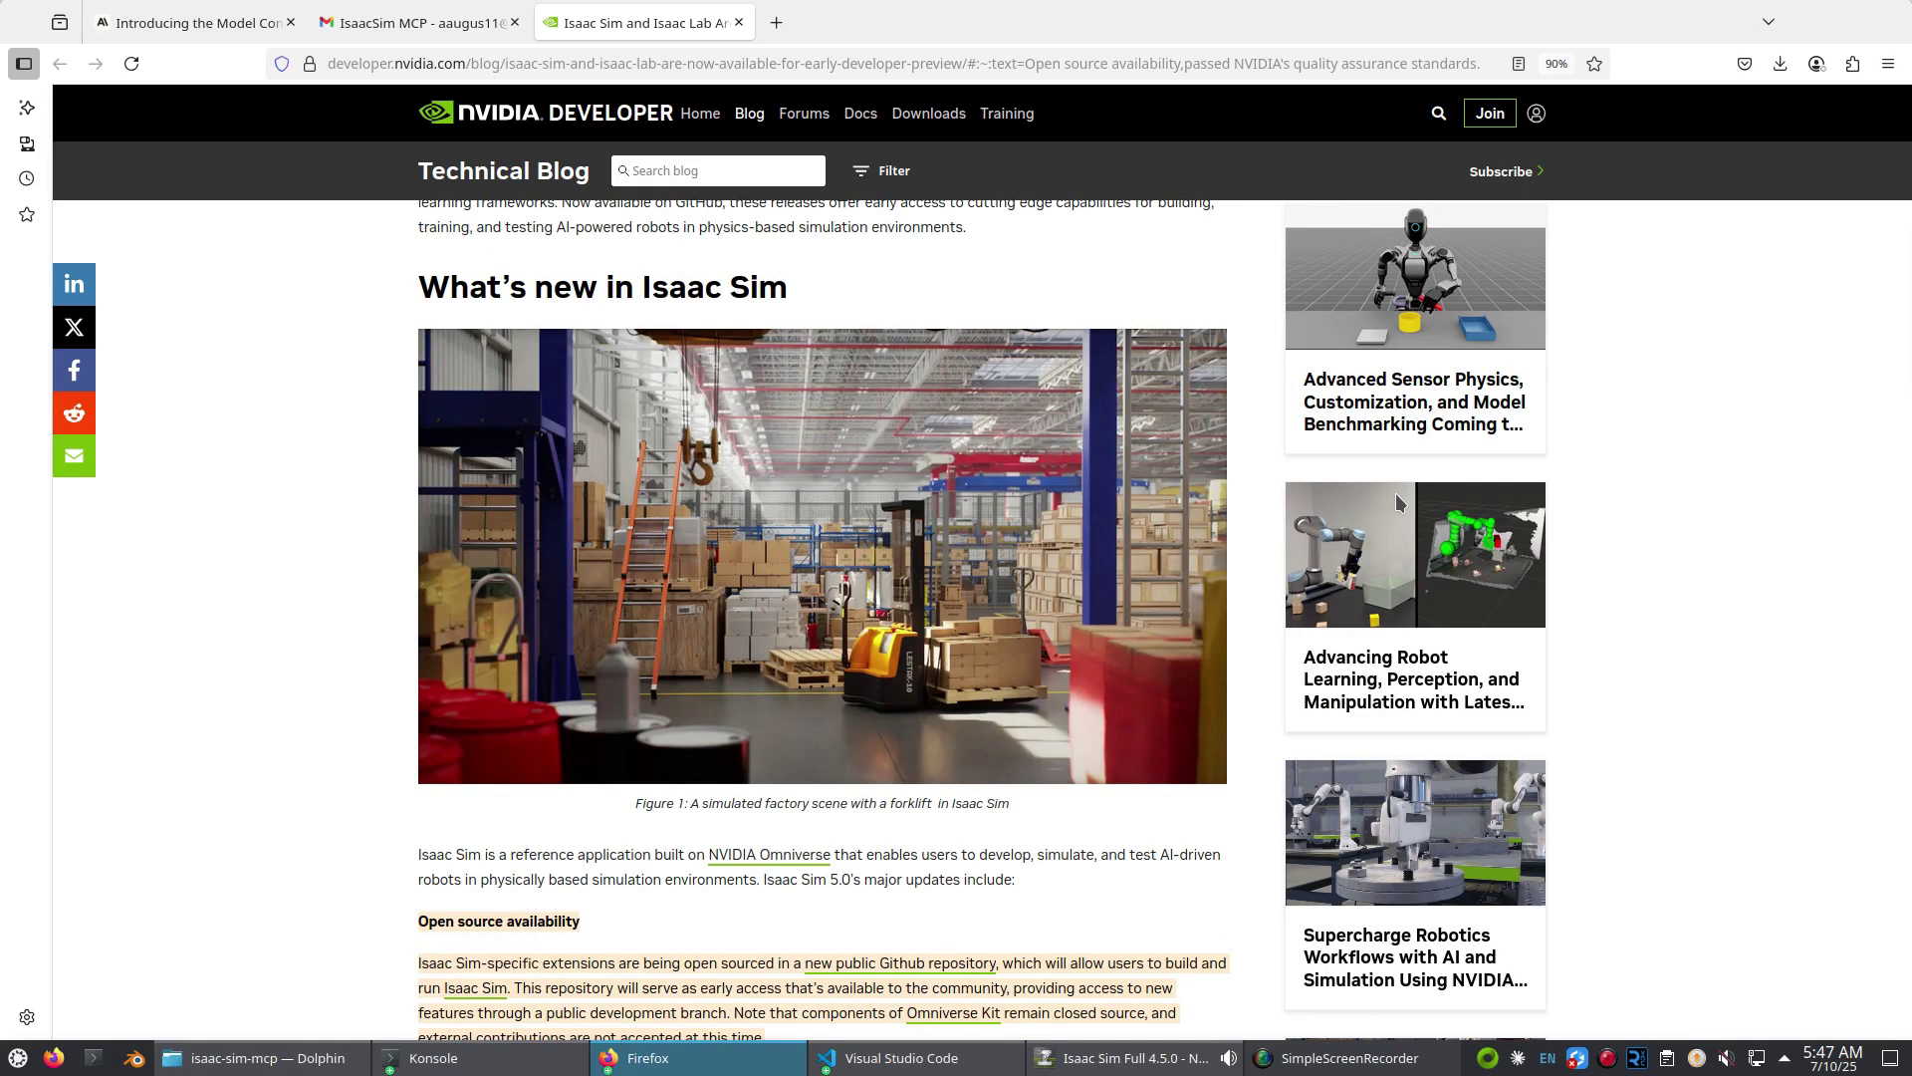
scroll(1394, 502, "down", 2)
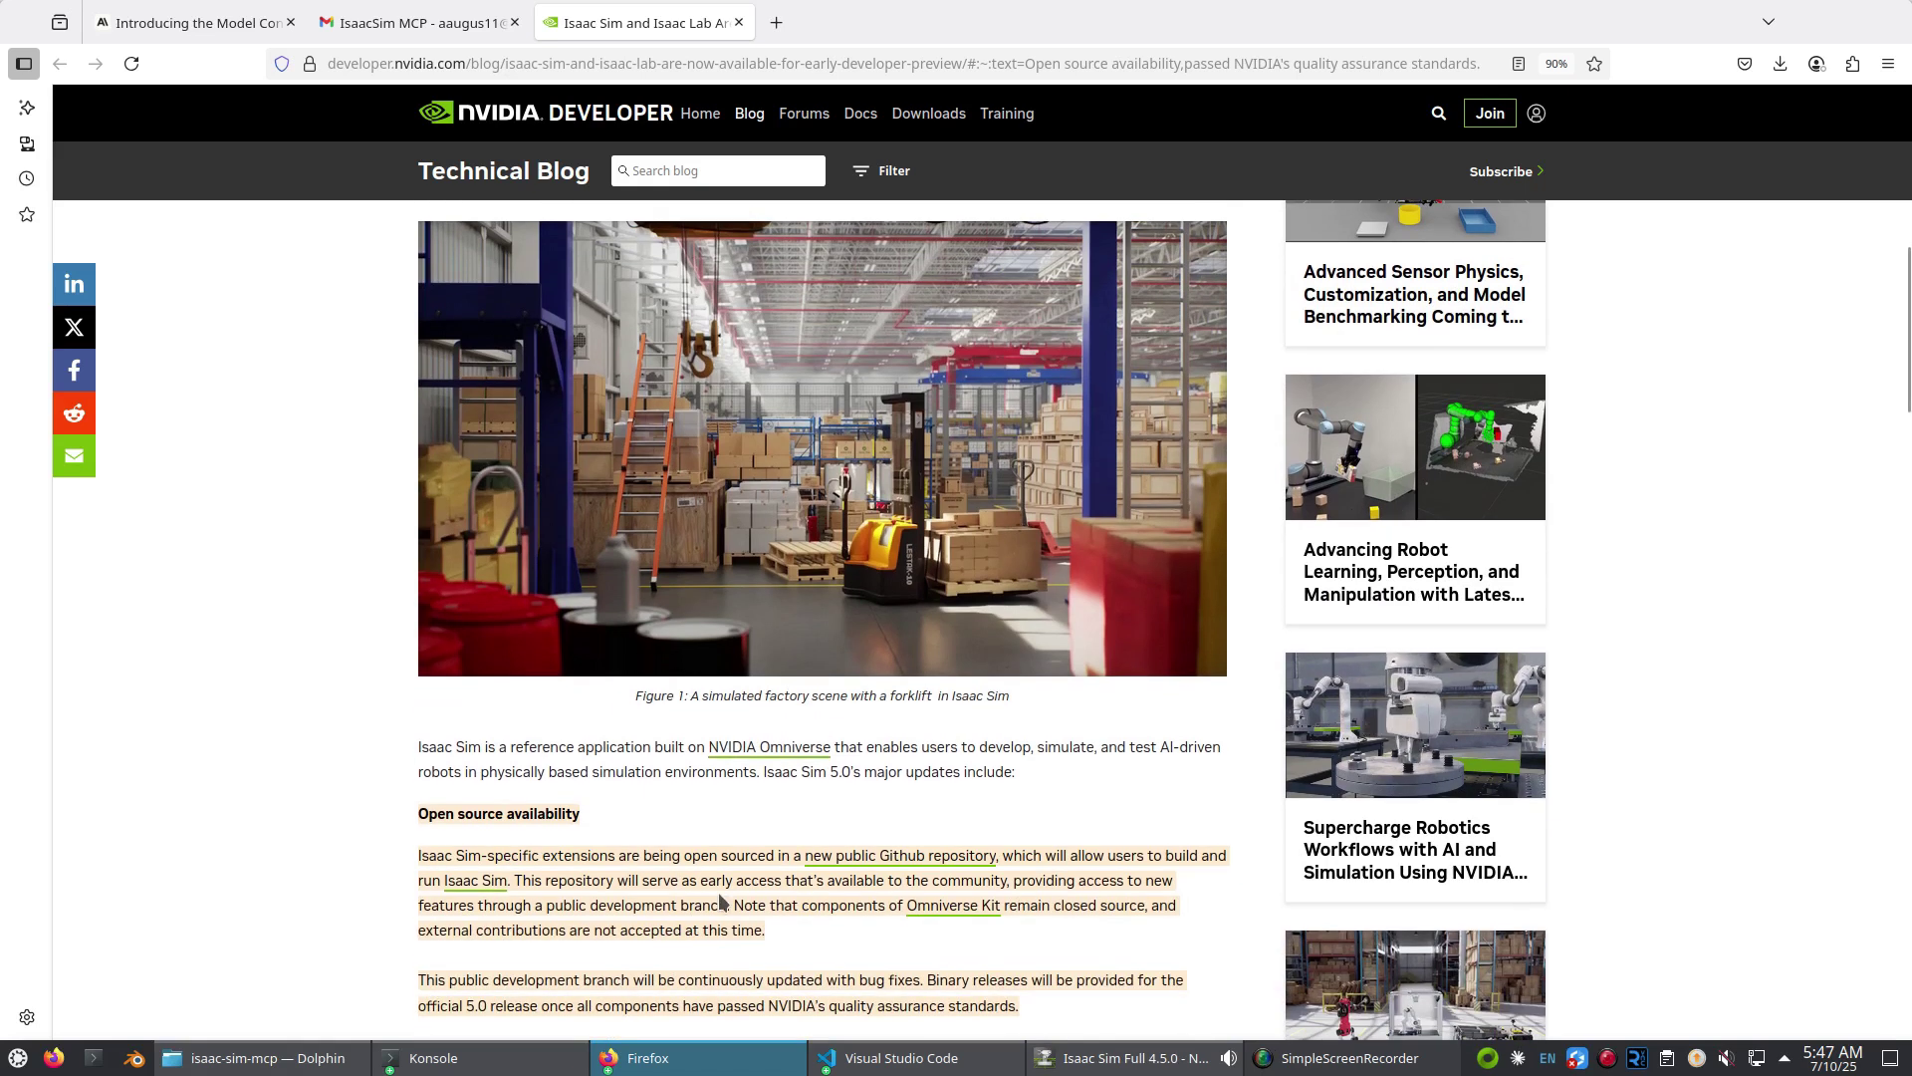
left_click_drag(419, 817, 505, 817)
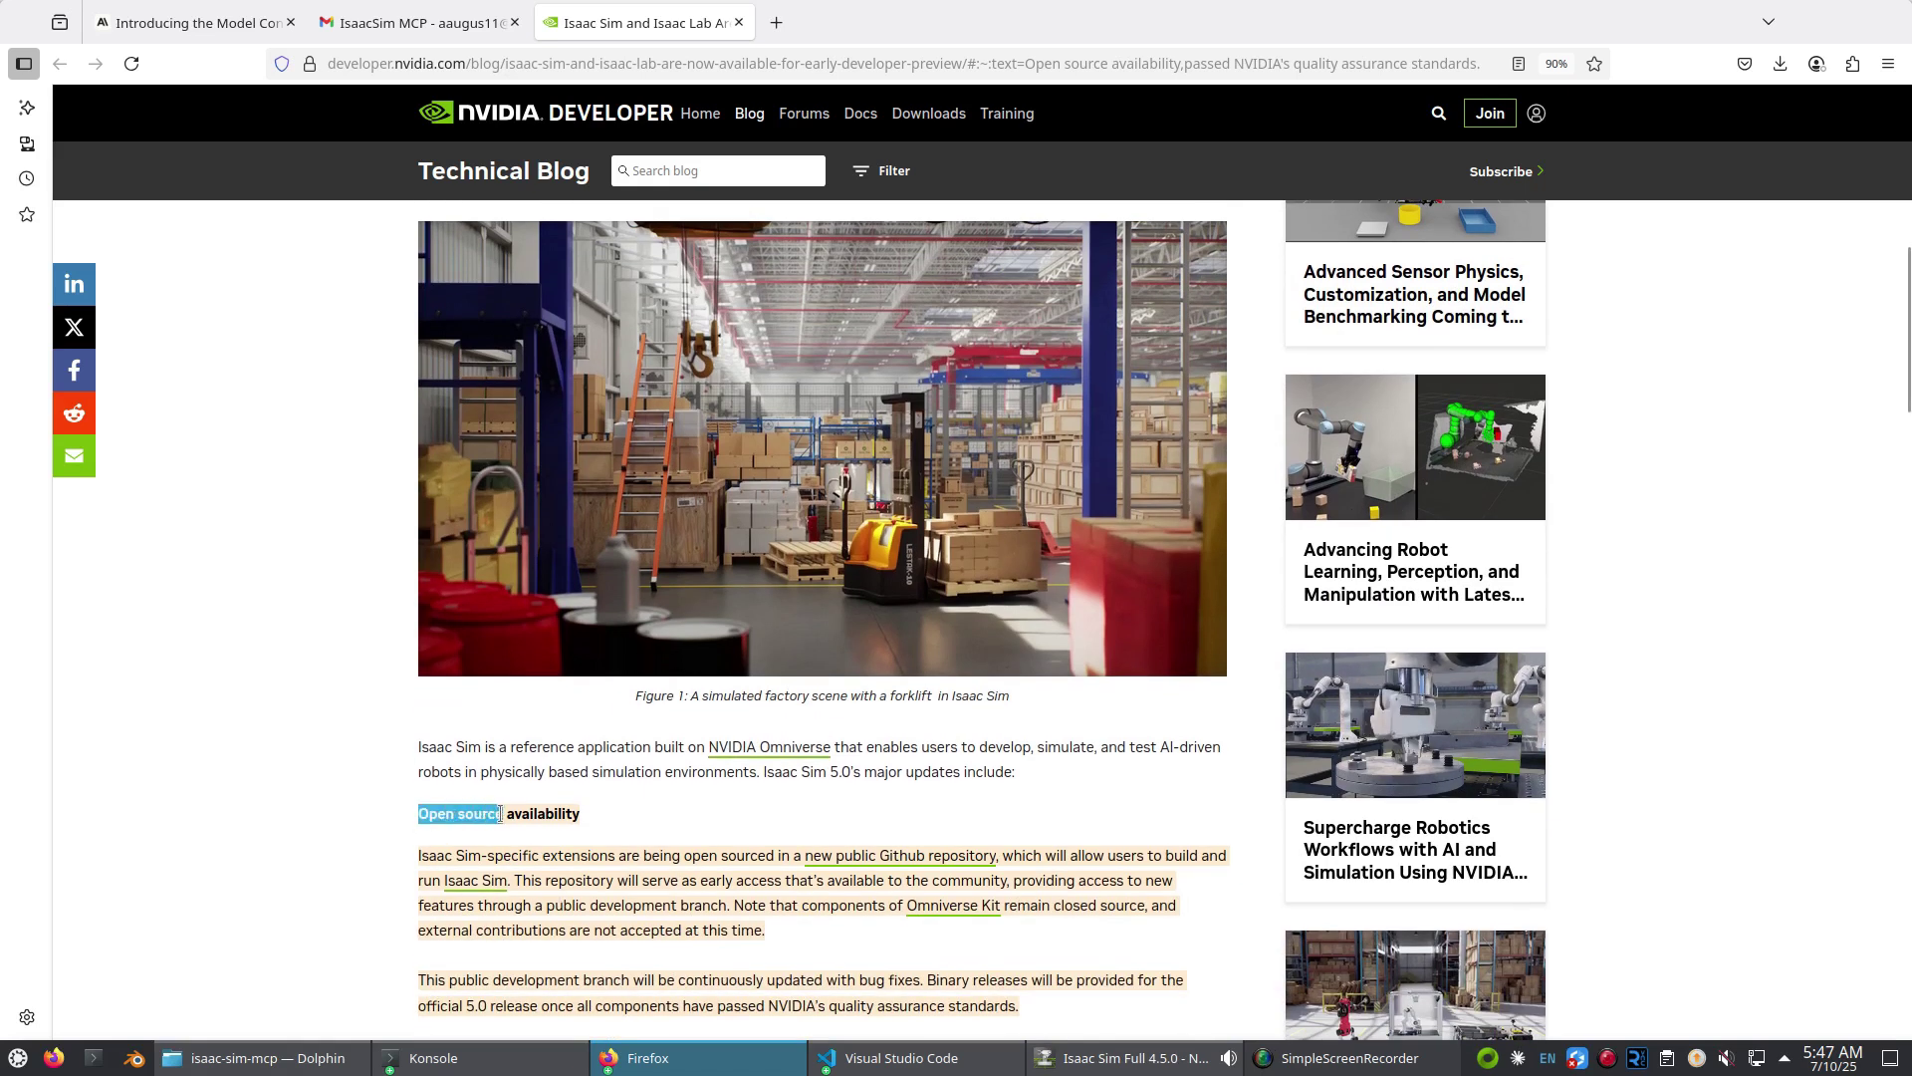
left_click(667, 819)
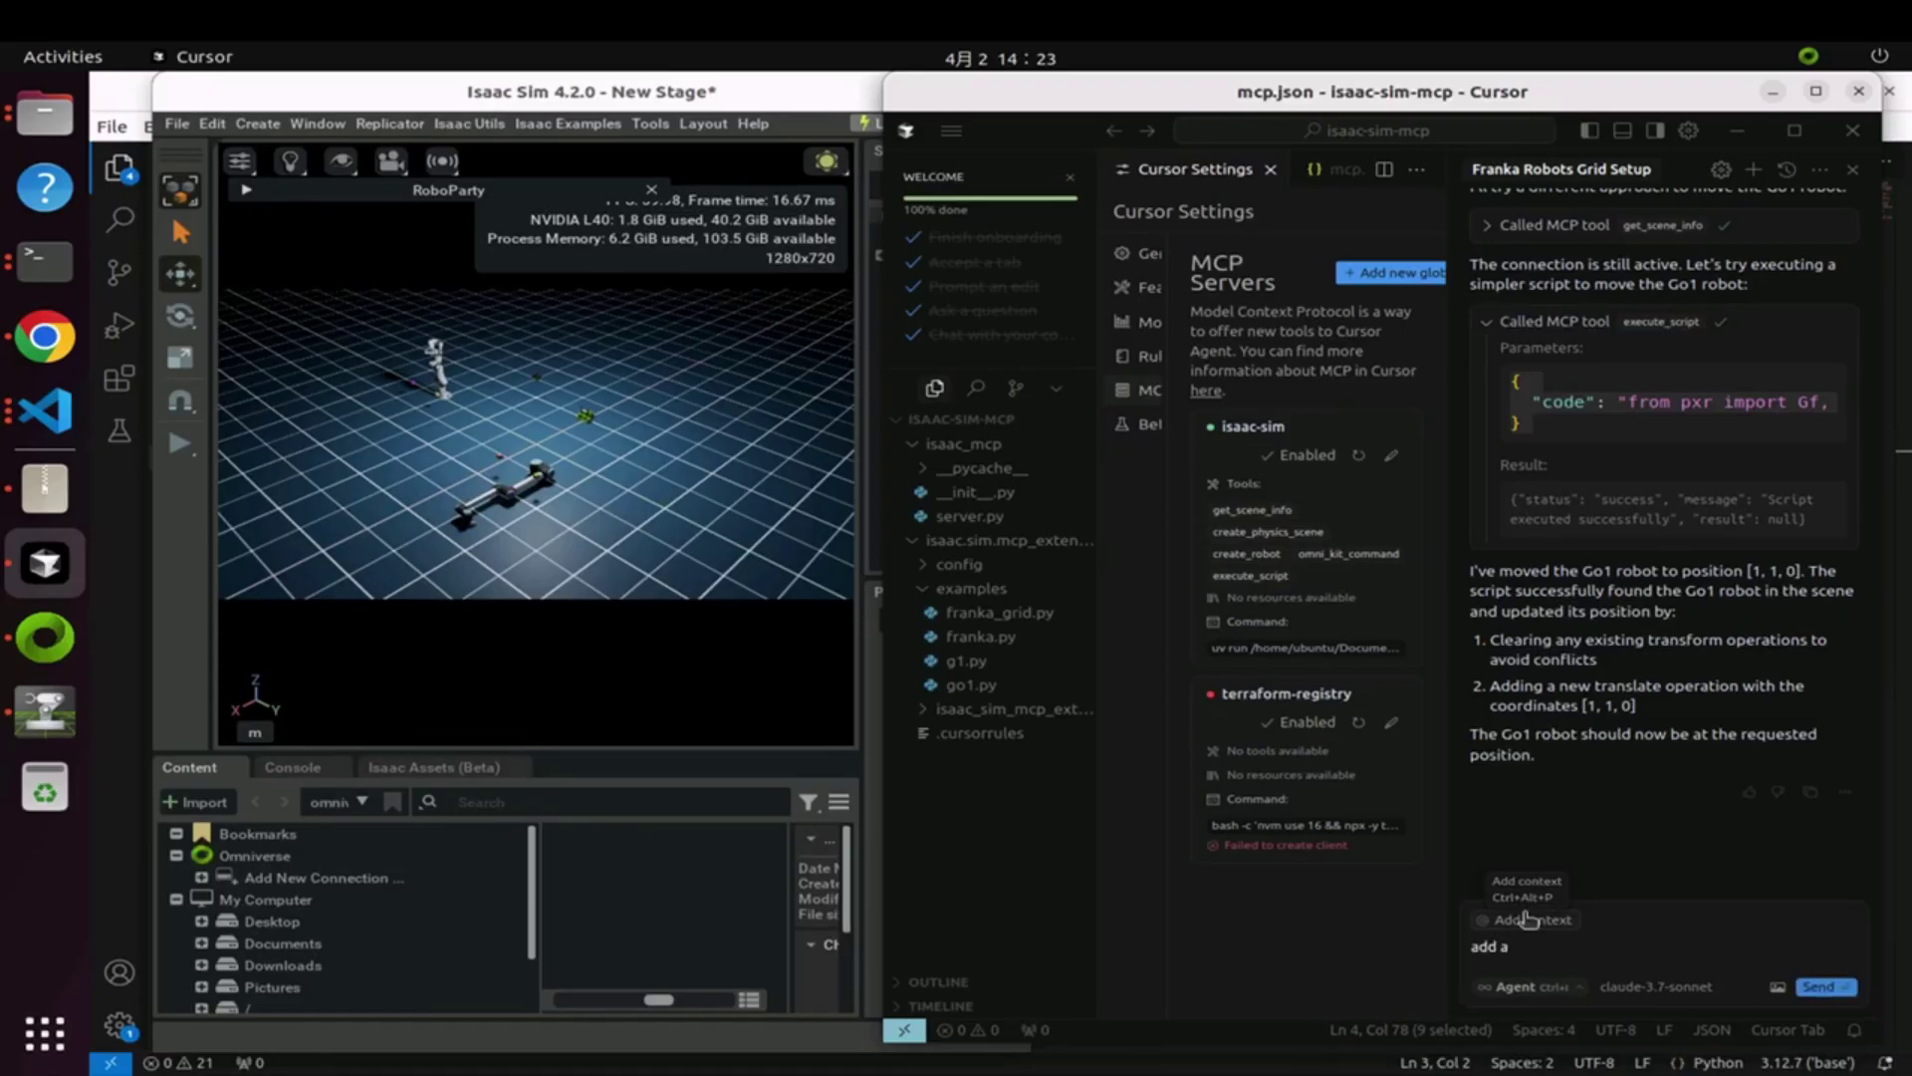
- Have the Cursor agent add jetbot, go1 and g1 robots in one row at [3, 2, 0], [3, 1, 0] and [3, -1, 0], approving its tool call
type("jetbot robot, go1 and go")
key("BackSpace")
type("1 robot into stage at the same row. [3, 2, 0], [3, 1, 0], [3, -1, 0]")
key("Return")
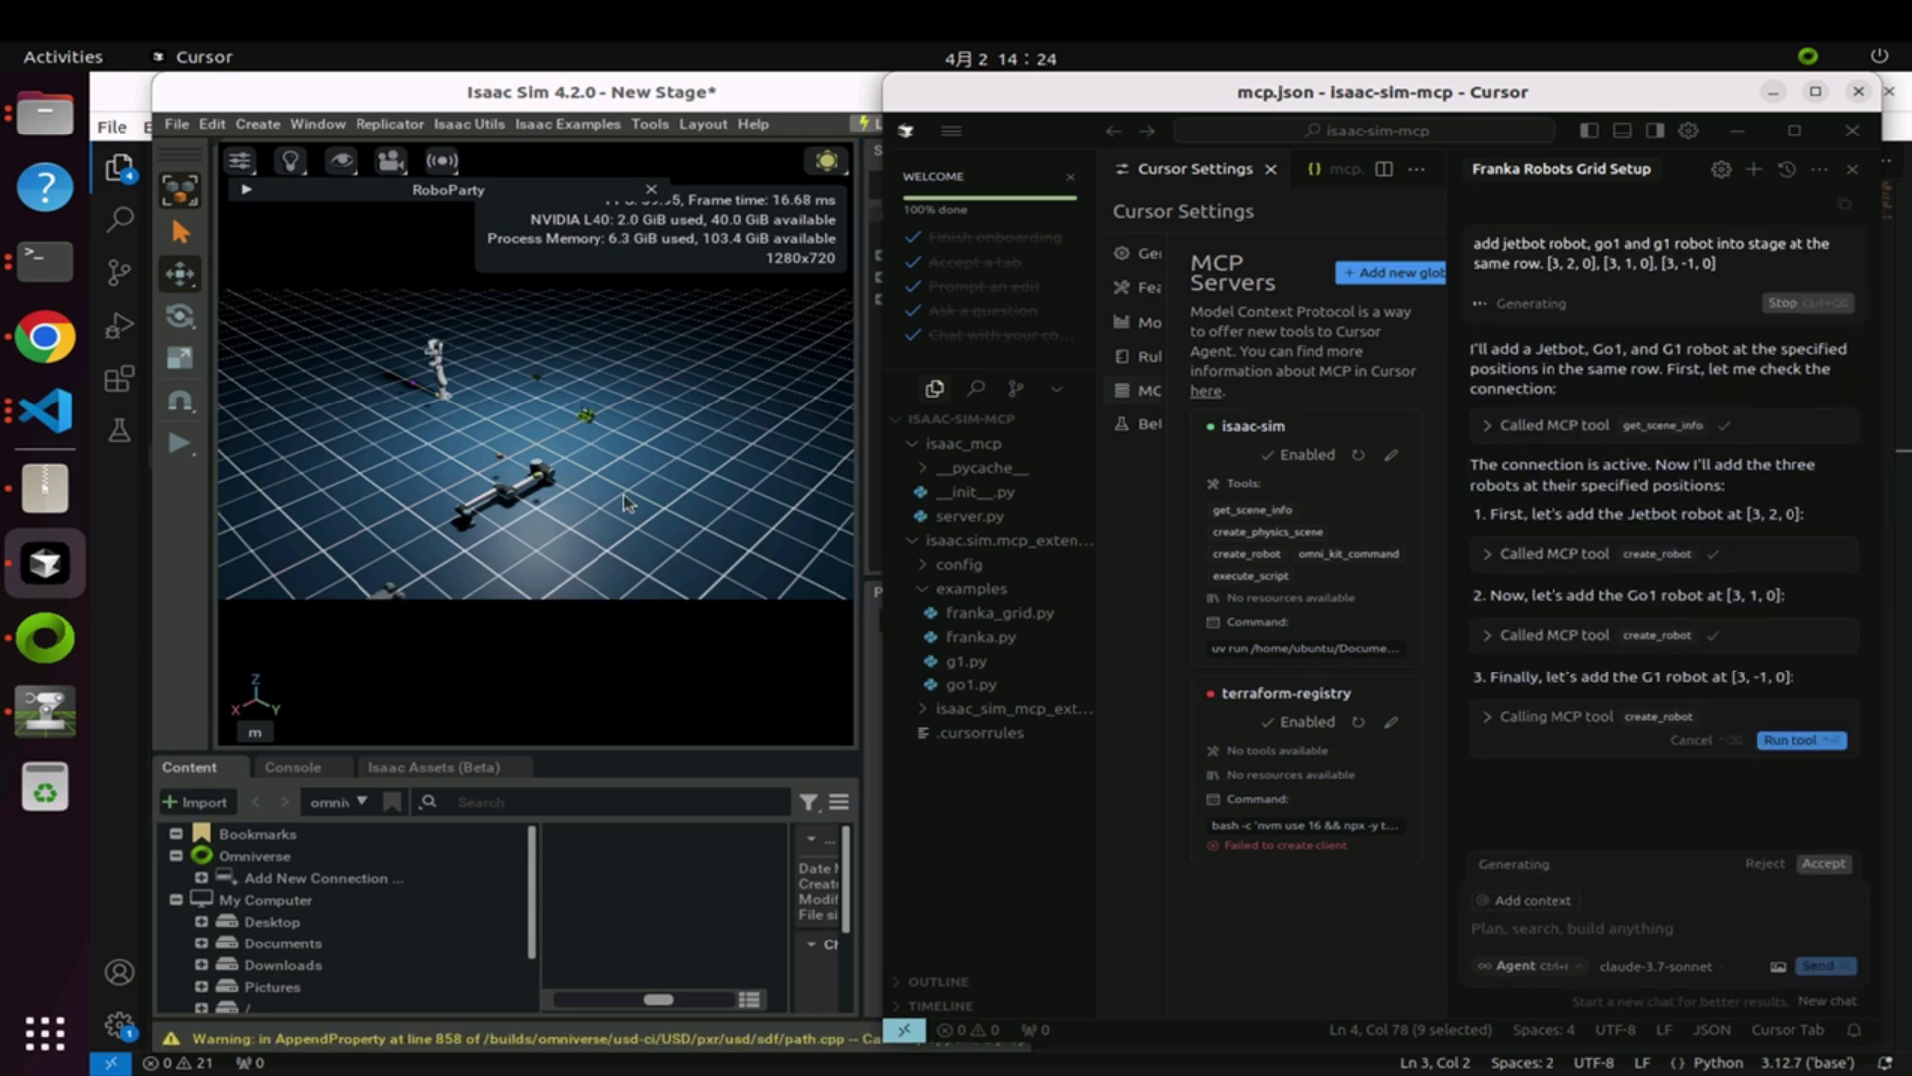
left_click(1801, 740)
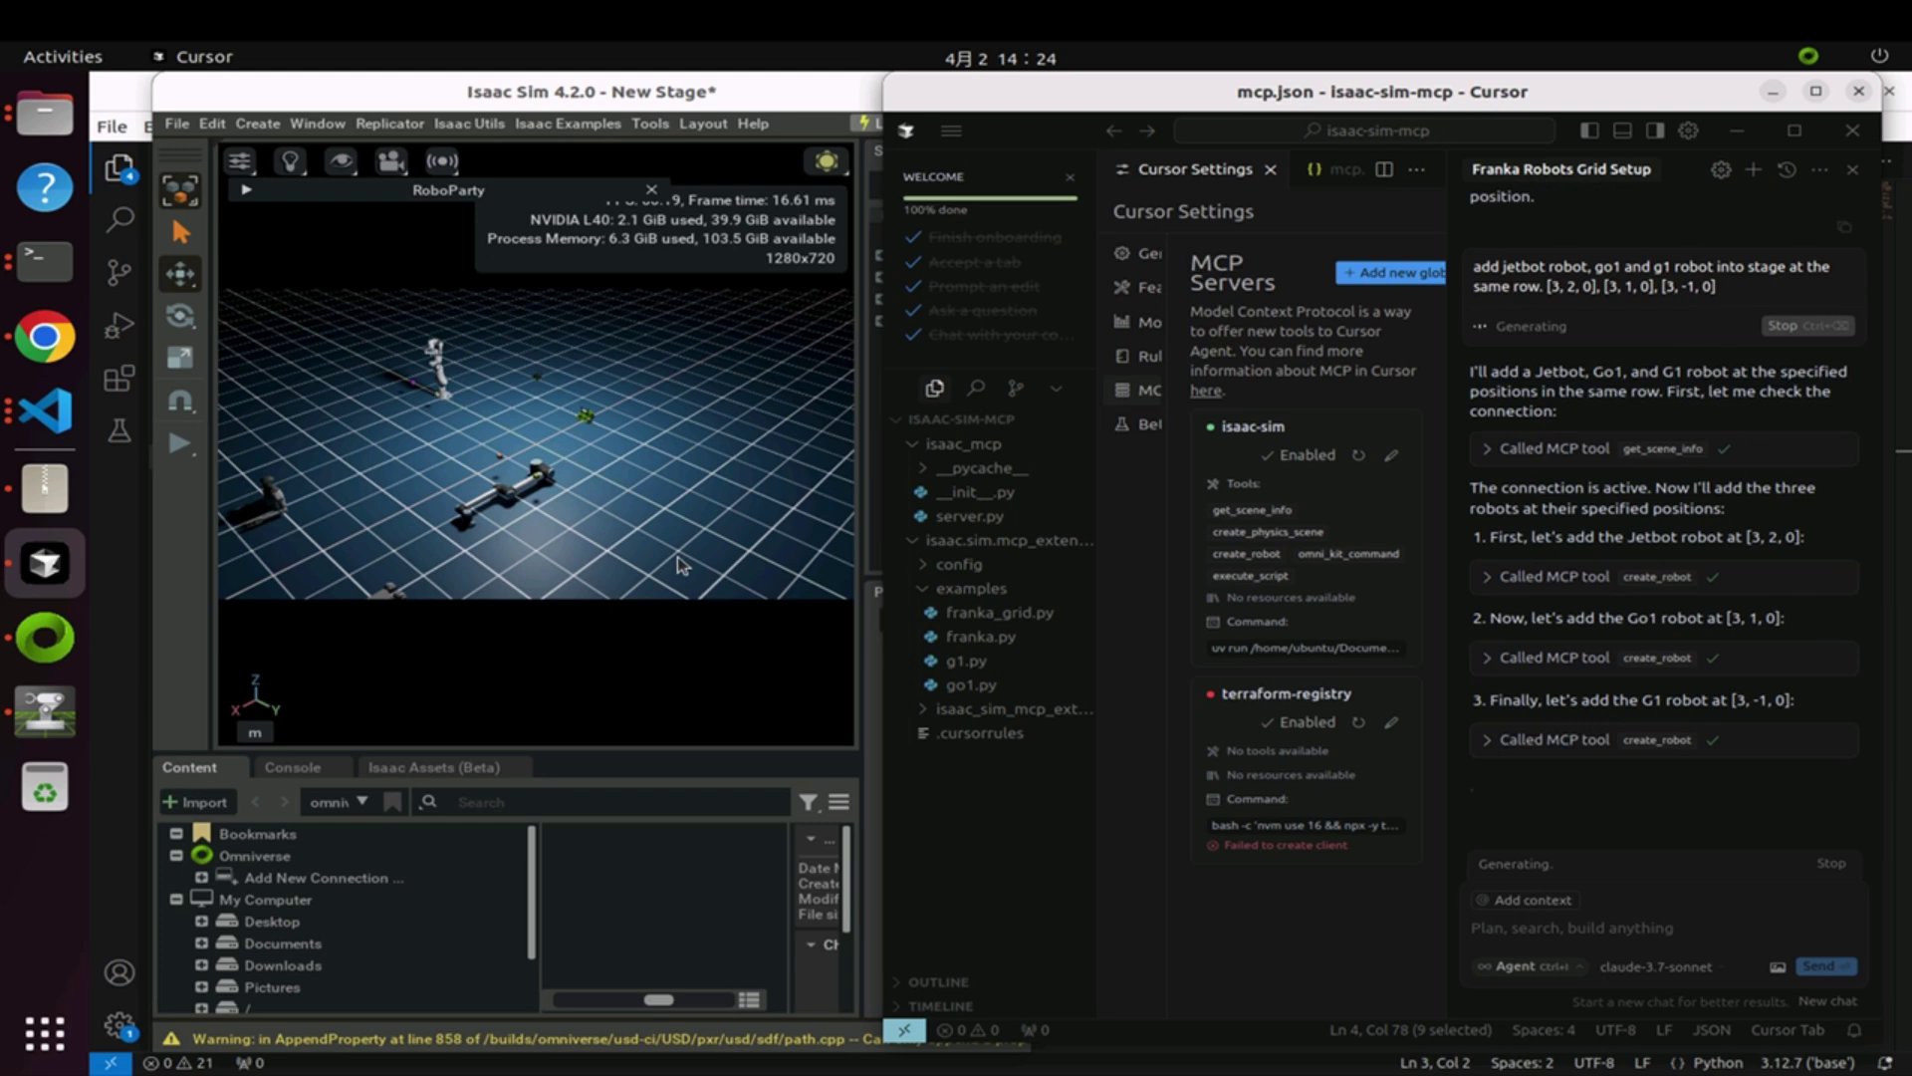
left_click(366, 503)
left_click_drag(386, 501, 341, 506, "alt")
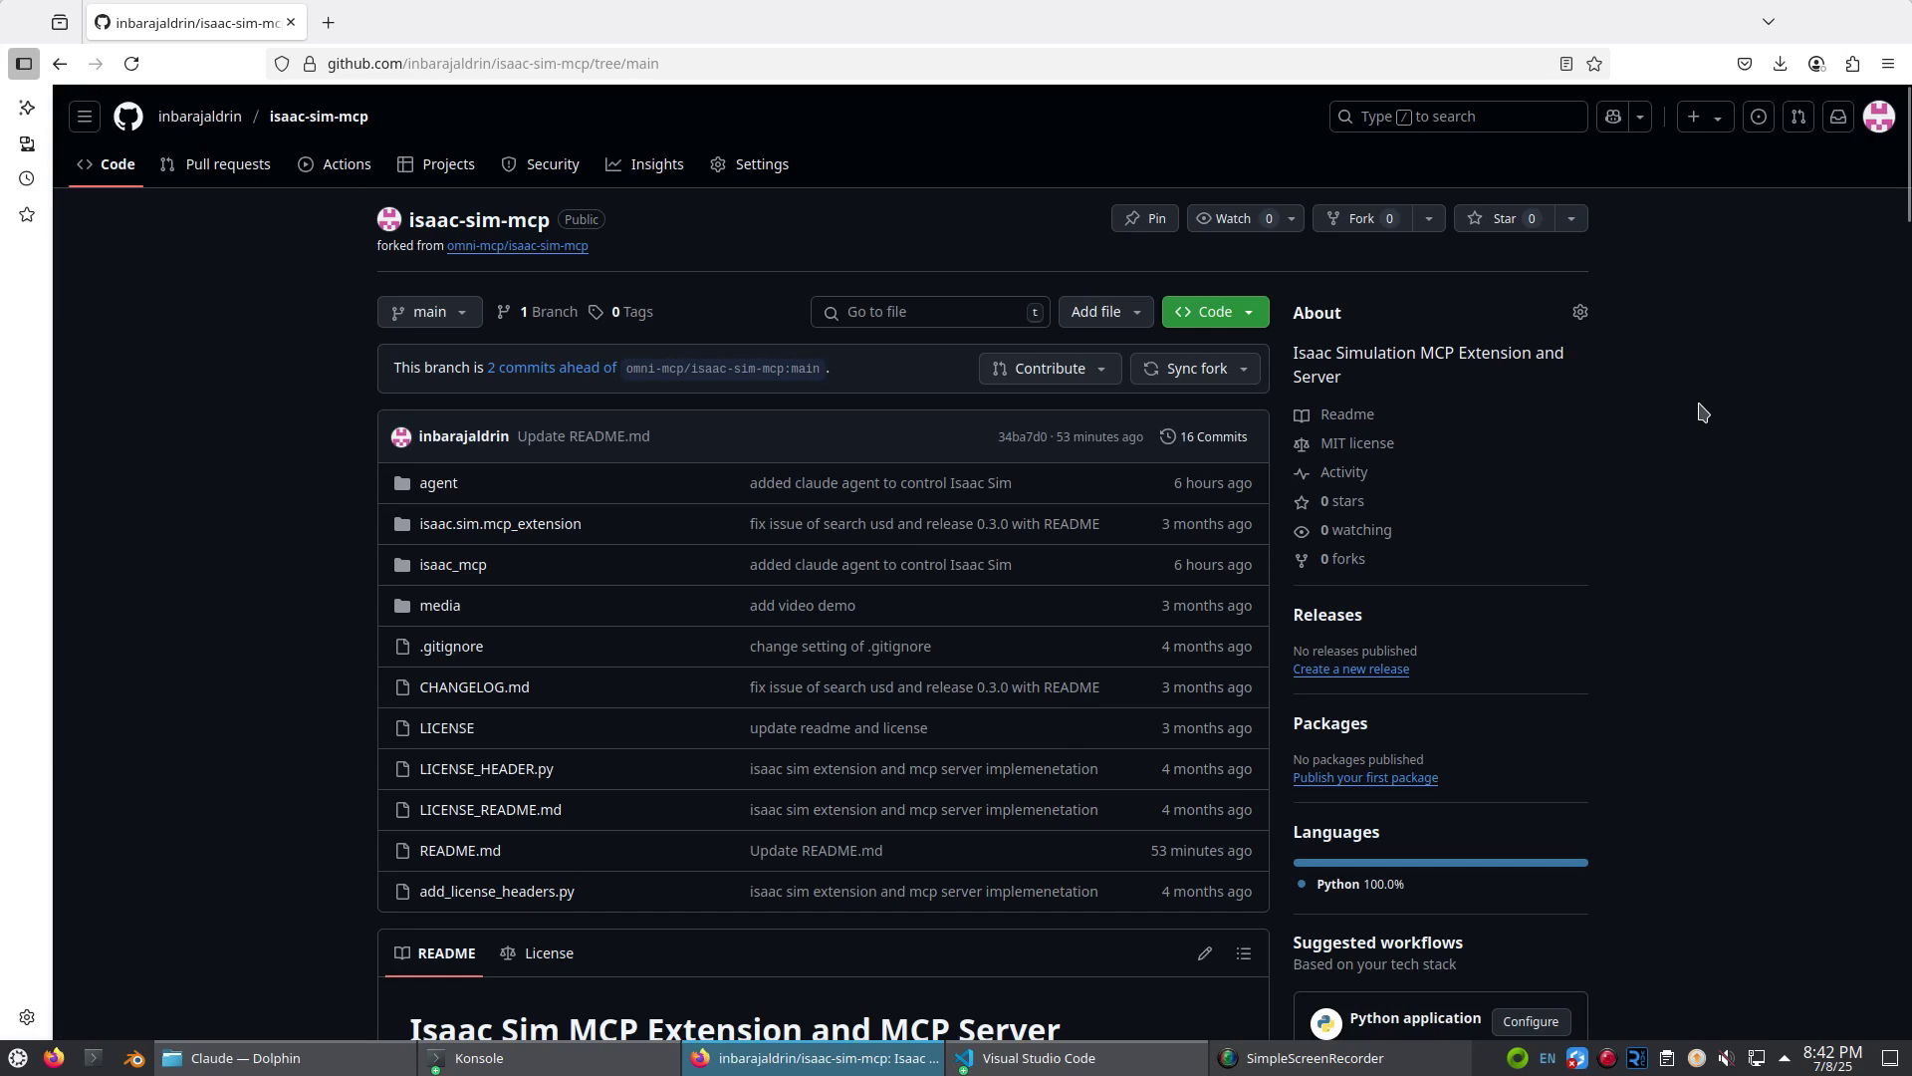
- Clone the omni-mcp/isaac-sim-mcp repository into ~/Documents using the README's installation commands
scroll(1701, 411, "down", 2)
scroll(1701, 411, "down", 2)
scroll(1701, 412, "down", 4)
scroll(1701, 412, "down", 3)
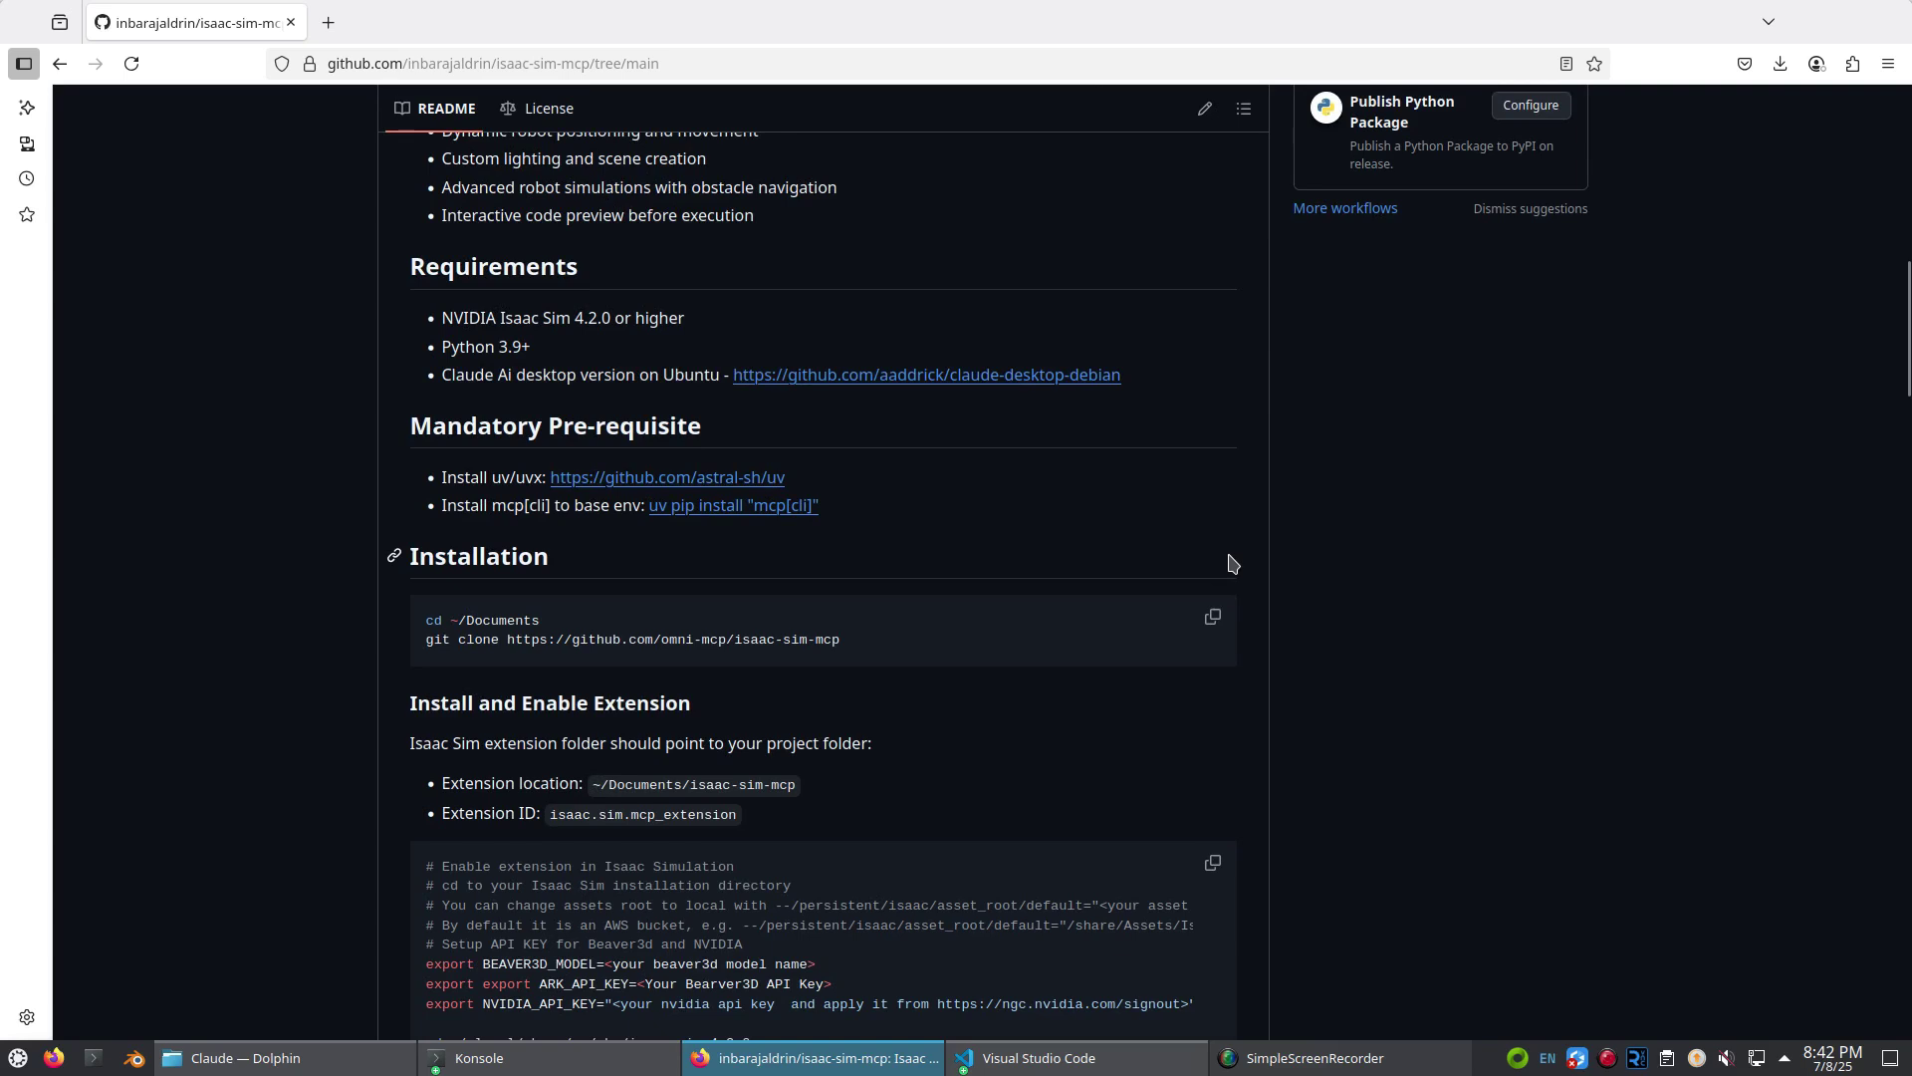
left_click(1212, 617)
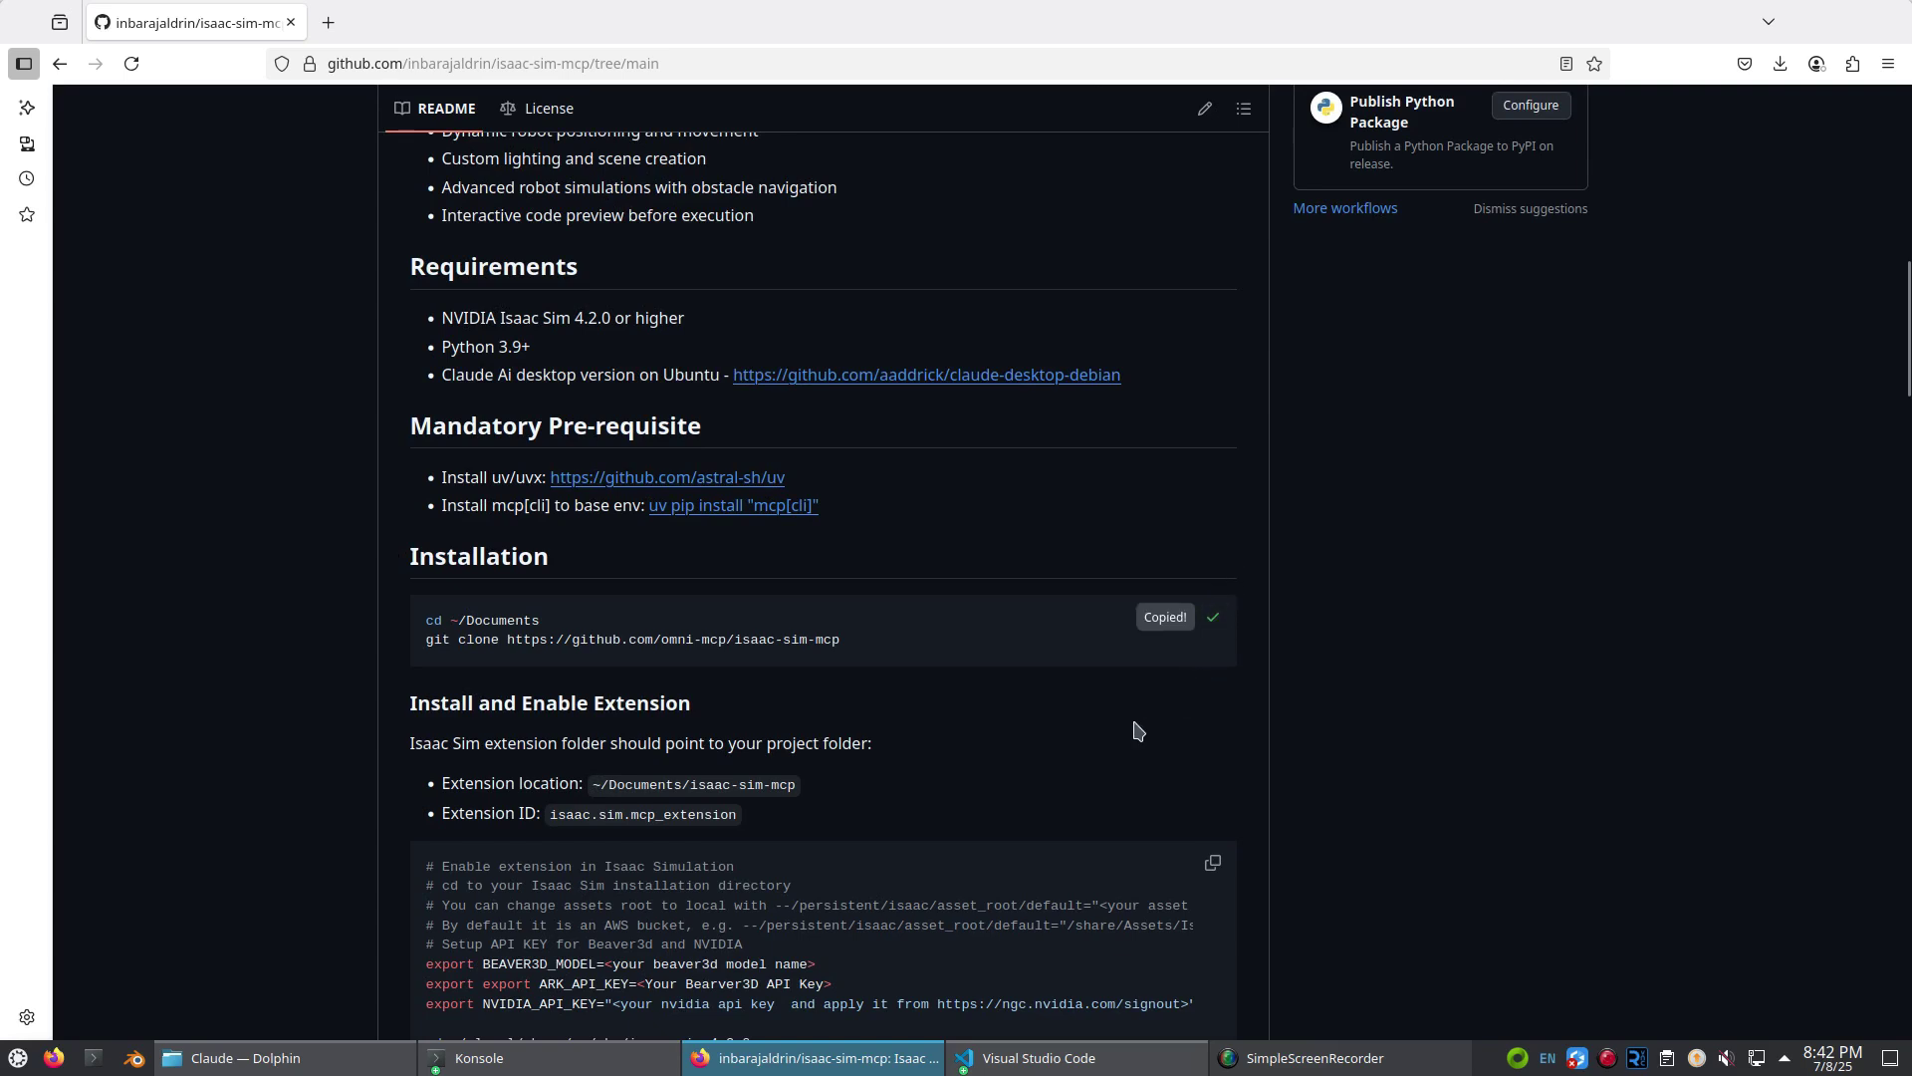
left_click(614, 1060)
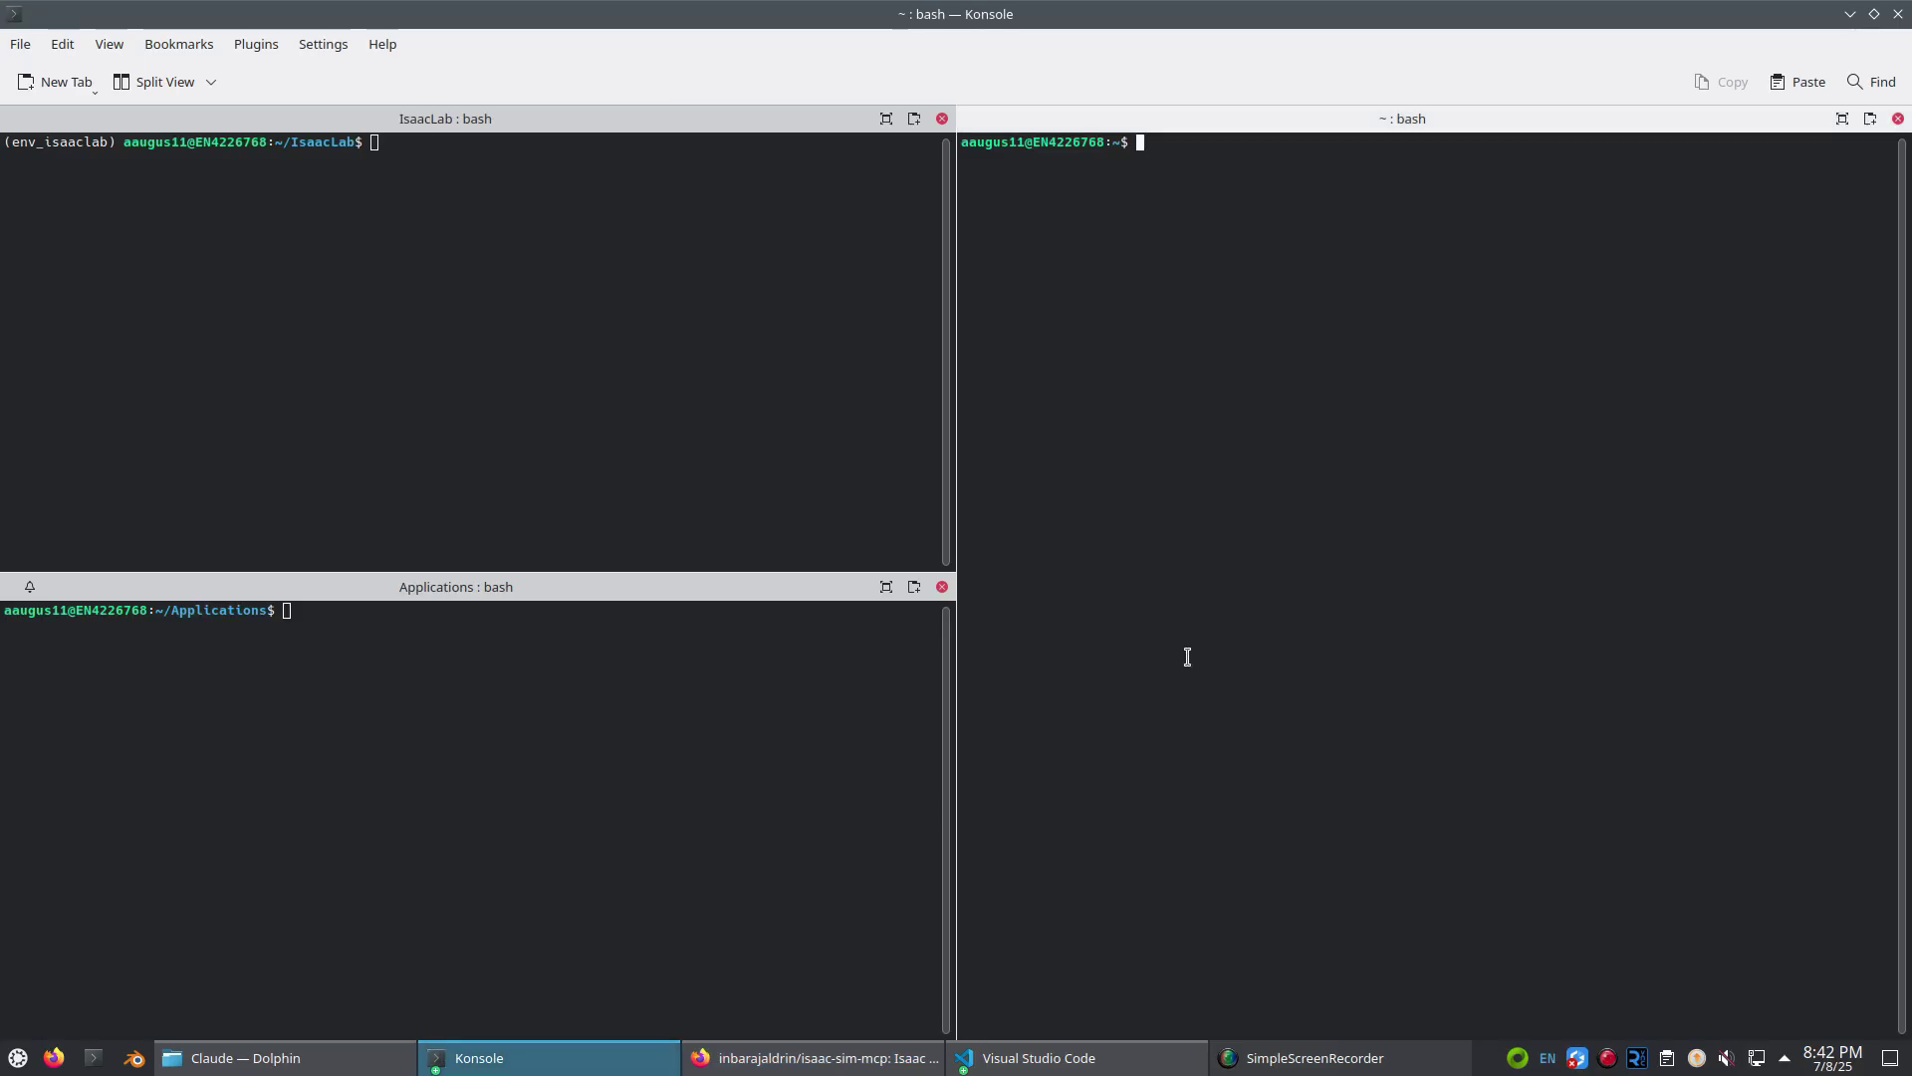
key("ctrl+shift+v")
key("Return")
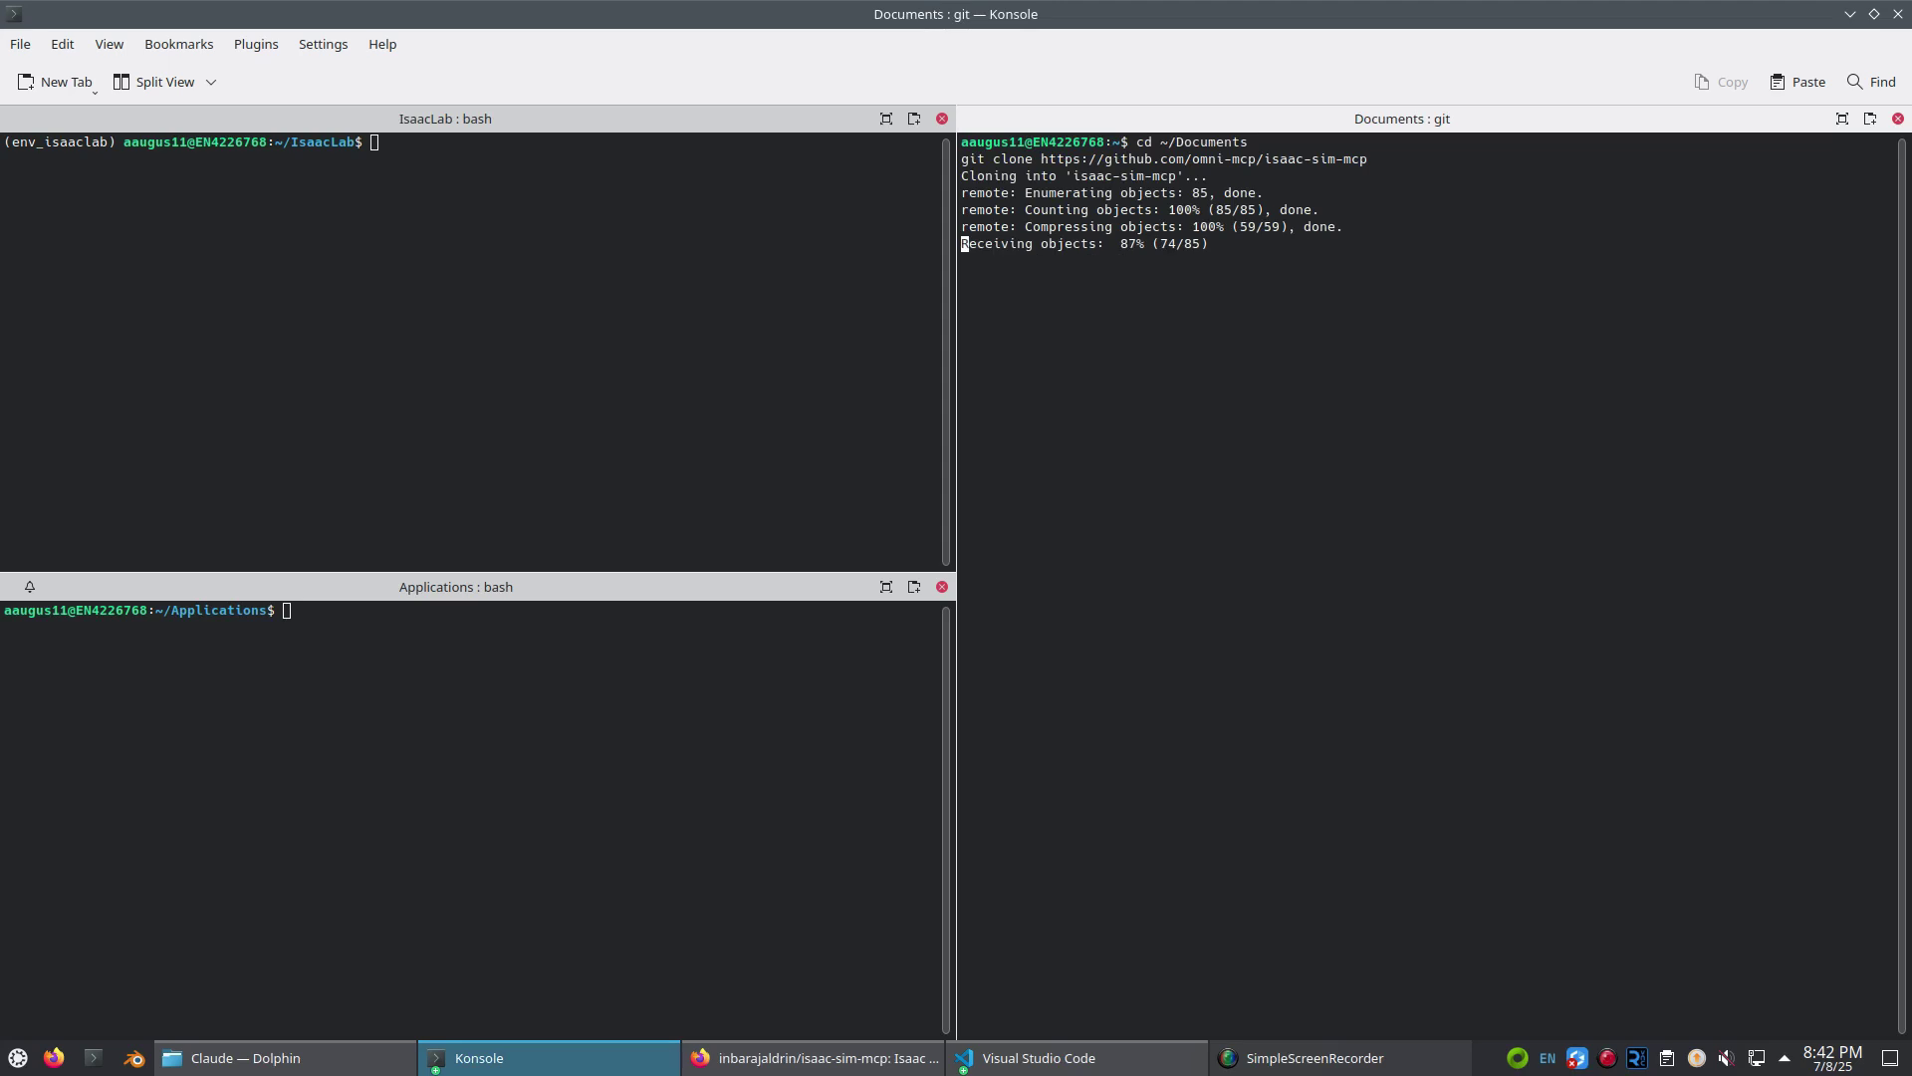
- Copy the README's isaac-sim.sh launch command with the isaac.sim.mcp_extension option into the IsaacLab terminal
key("alt+Tab")
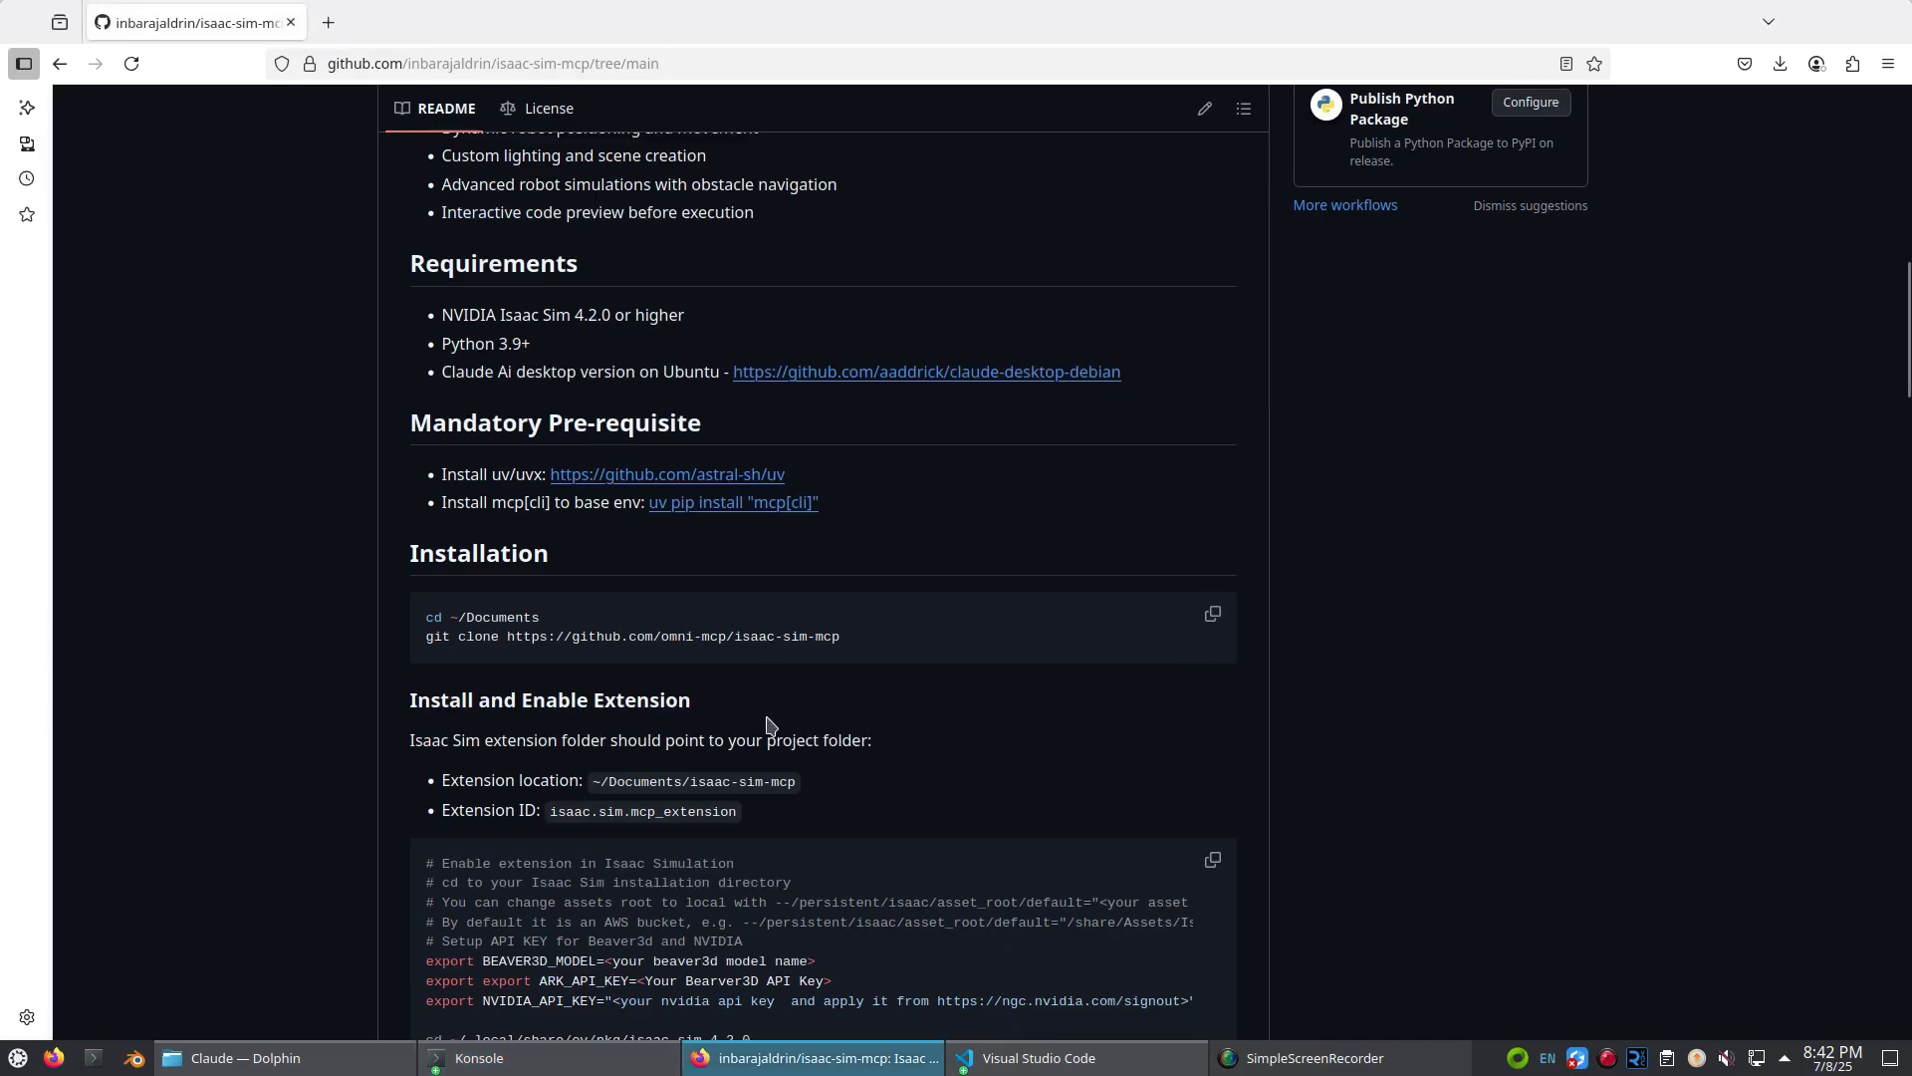
scroll(769, 687, "down", 3)
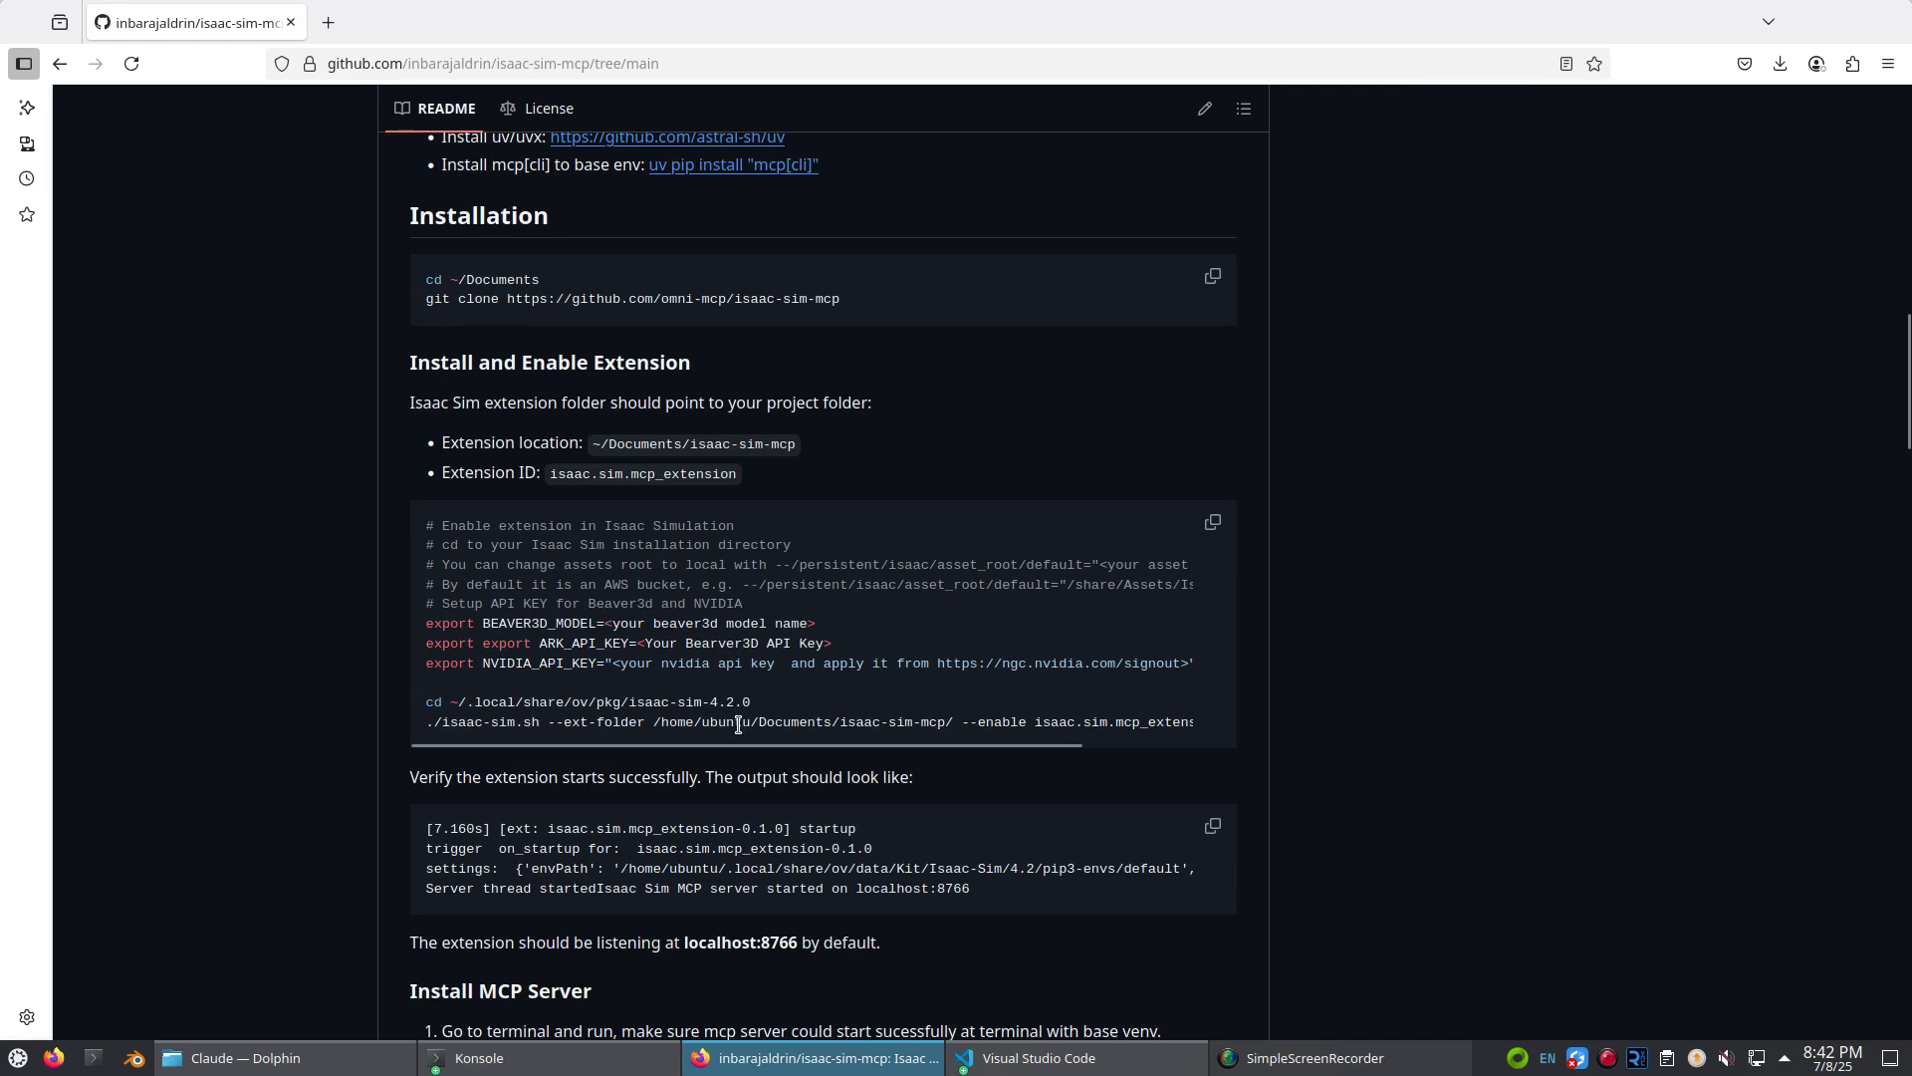
triple_click(738, 725)
right_click(742, 730)
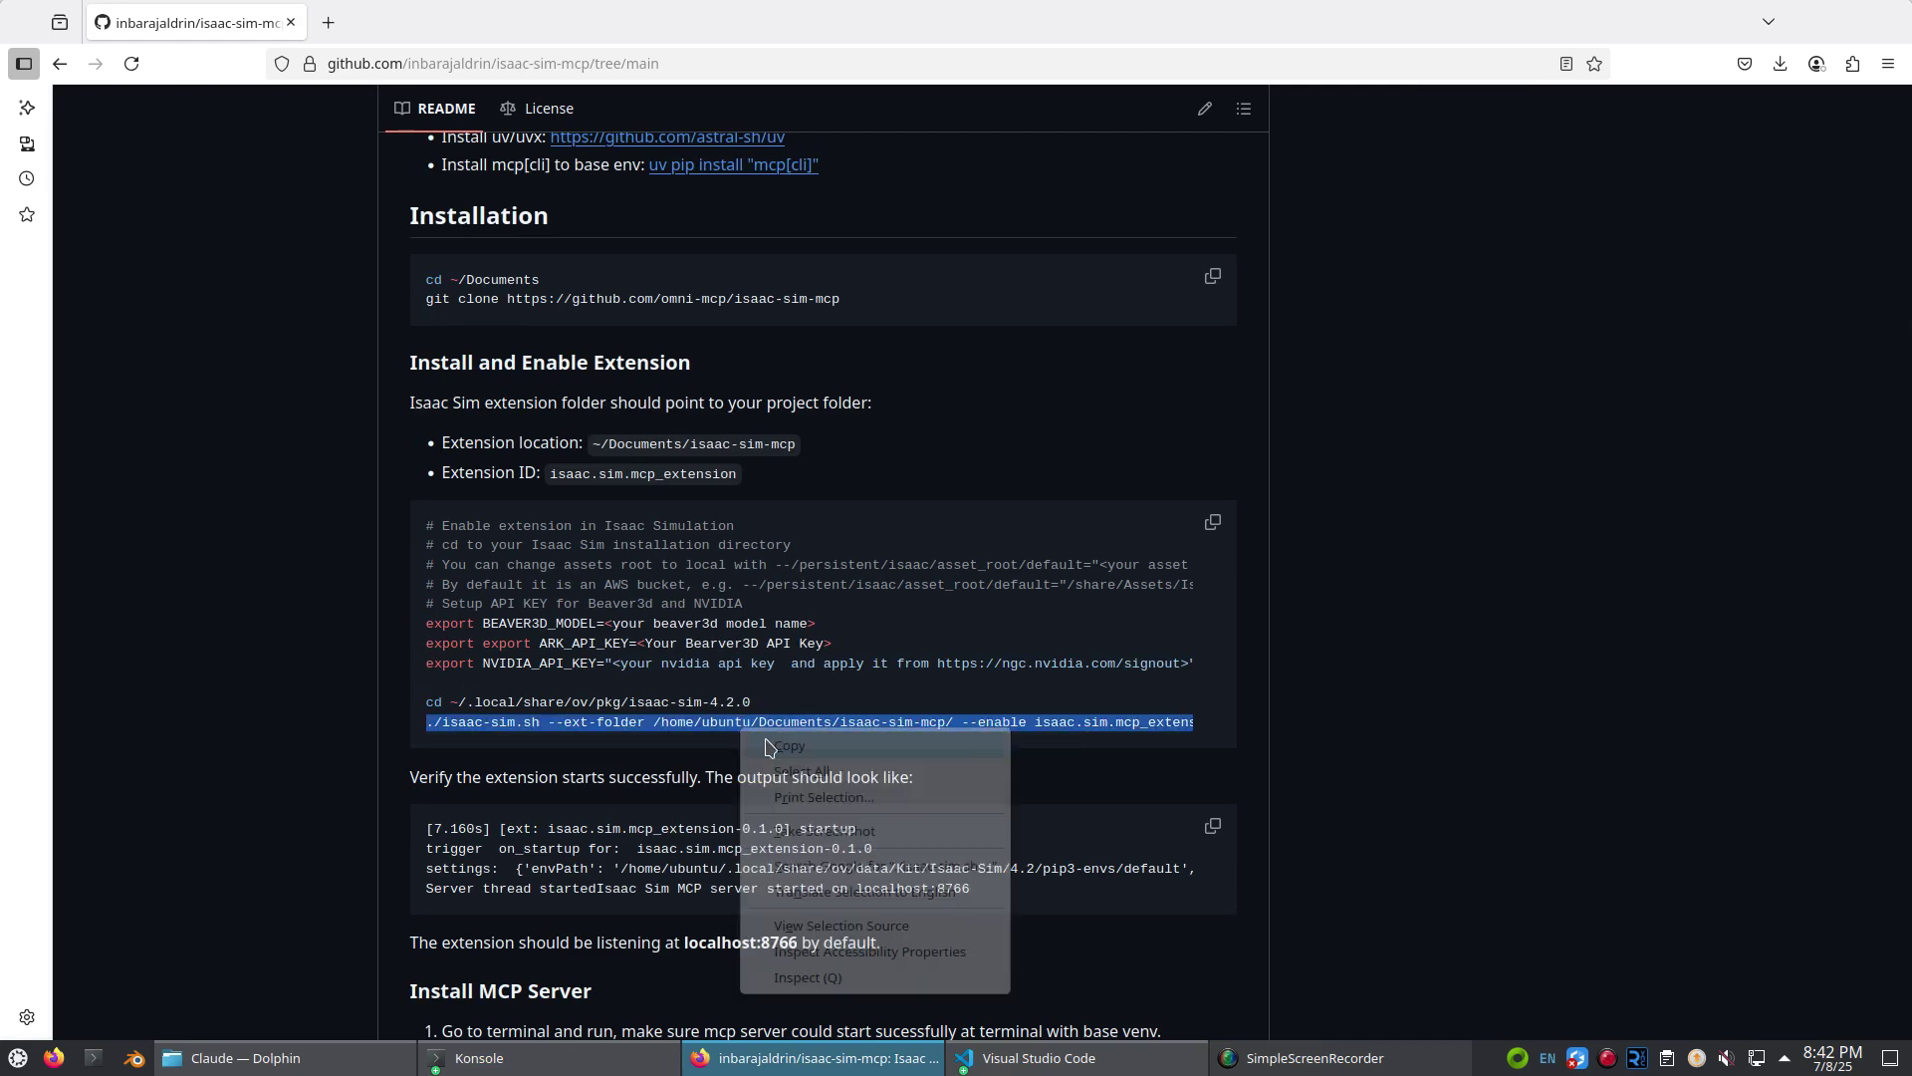
key("alt+Tab")
left_click(895, 313)
type("./isaac-sim.sh --ext-folder /home/ubuntu/Documents/isaac-sim-mcp/ --enable isaac.sim.mcp_extension")
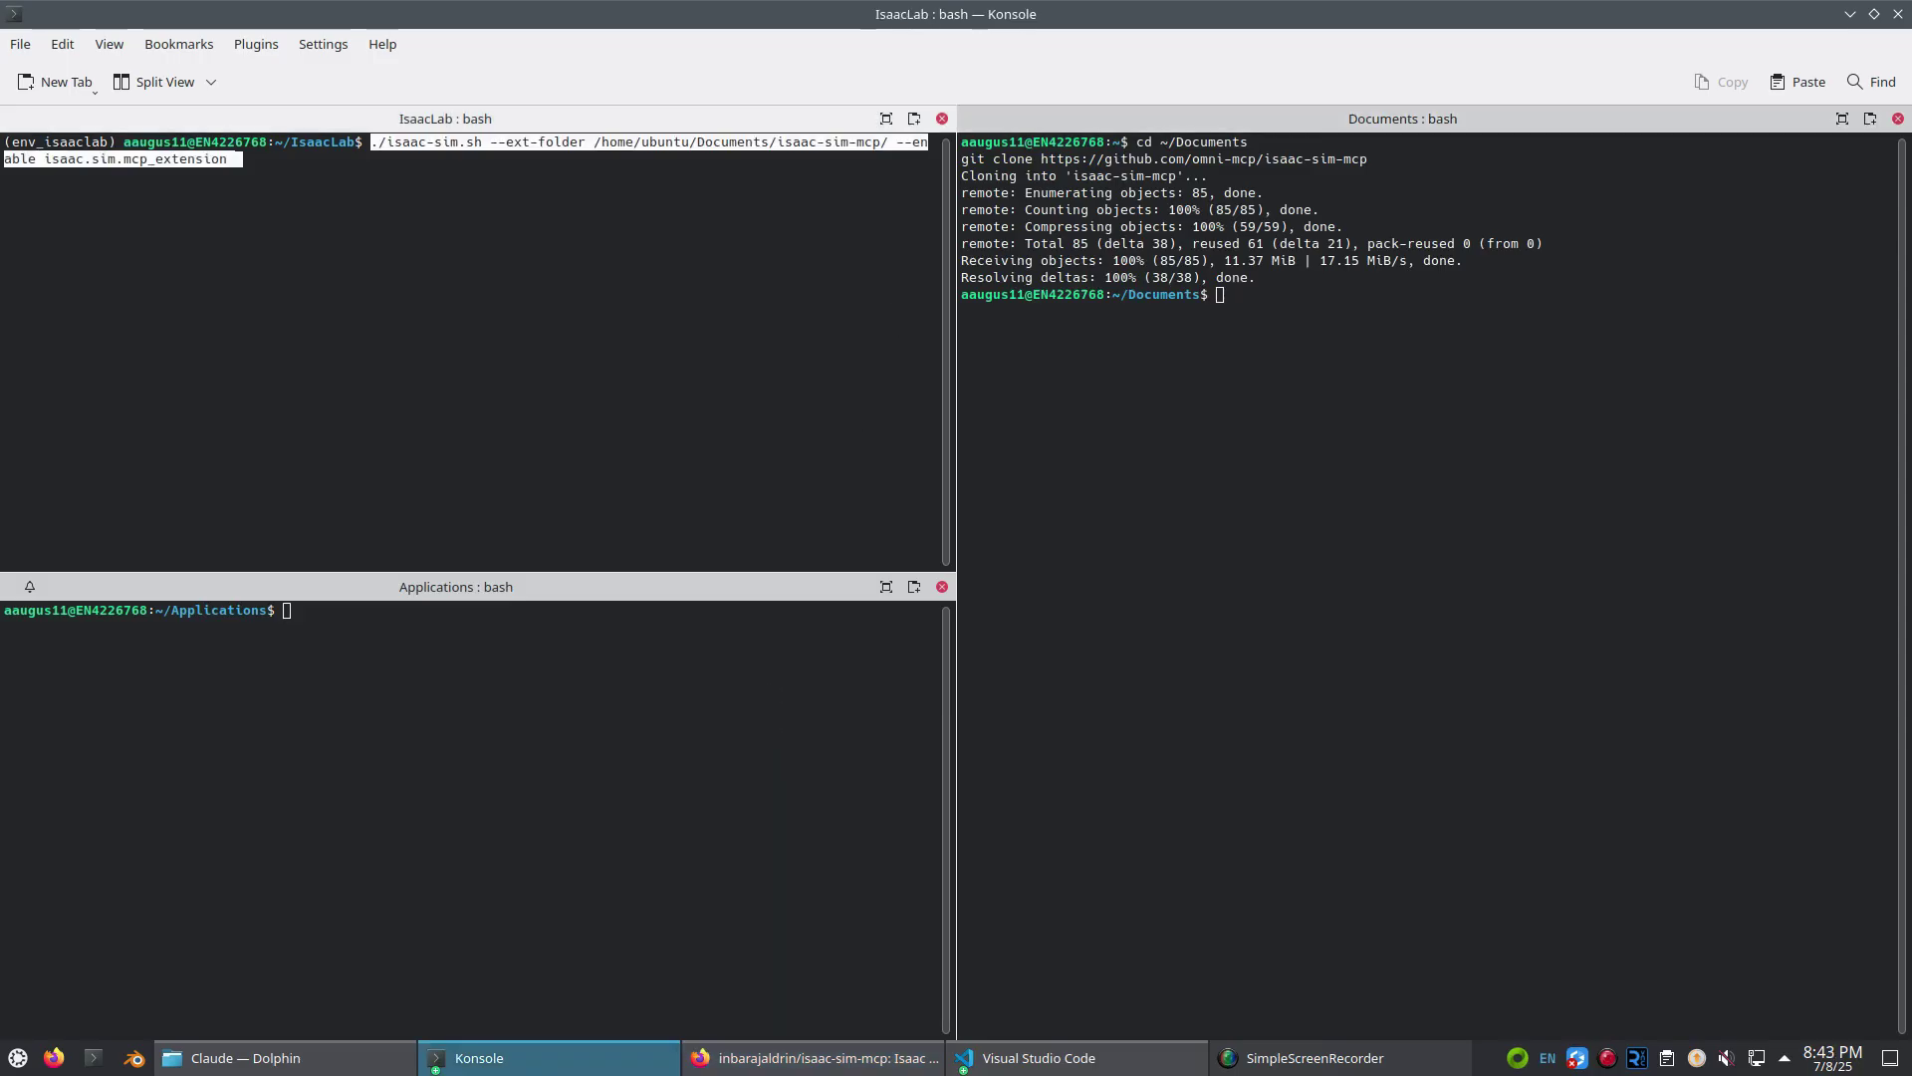
- Replace ubuntu in the command's extension folder path with the local account's user name
key("Left")
key("Left")
key("Left")
key("Left")
key("Left")
key("Left")
key("Left")
key("Left")
key("Left")
key("Left")
key("Left")
key("Left")
key("Left")
key("Left")
key("Left")
key("Left")
key("Left")
key("Left")
key("Left")
key("Left")
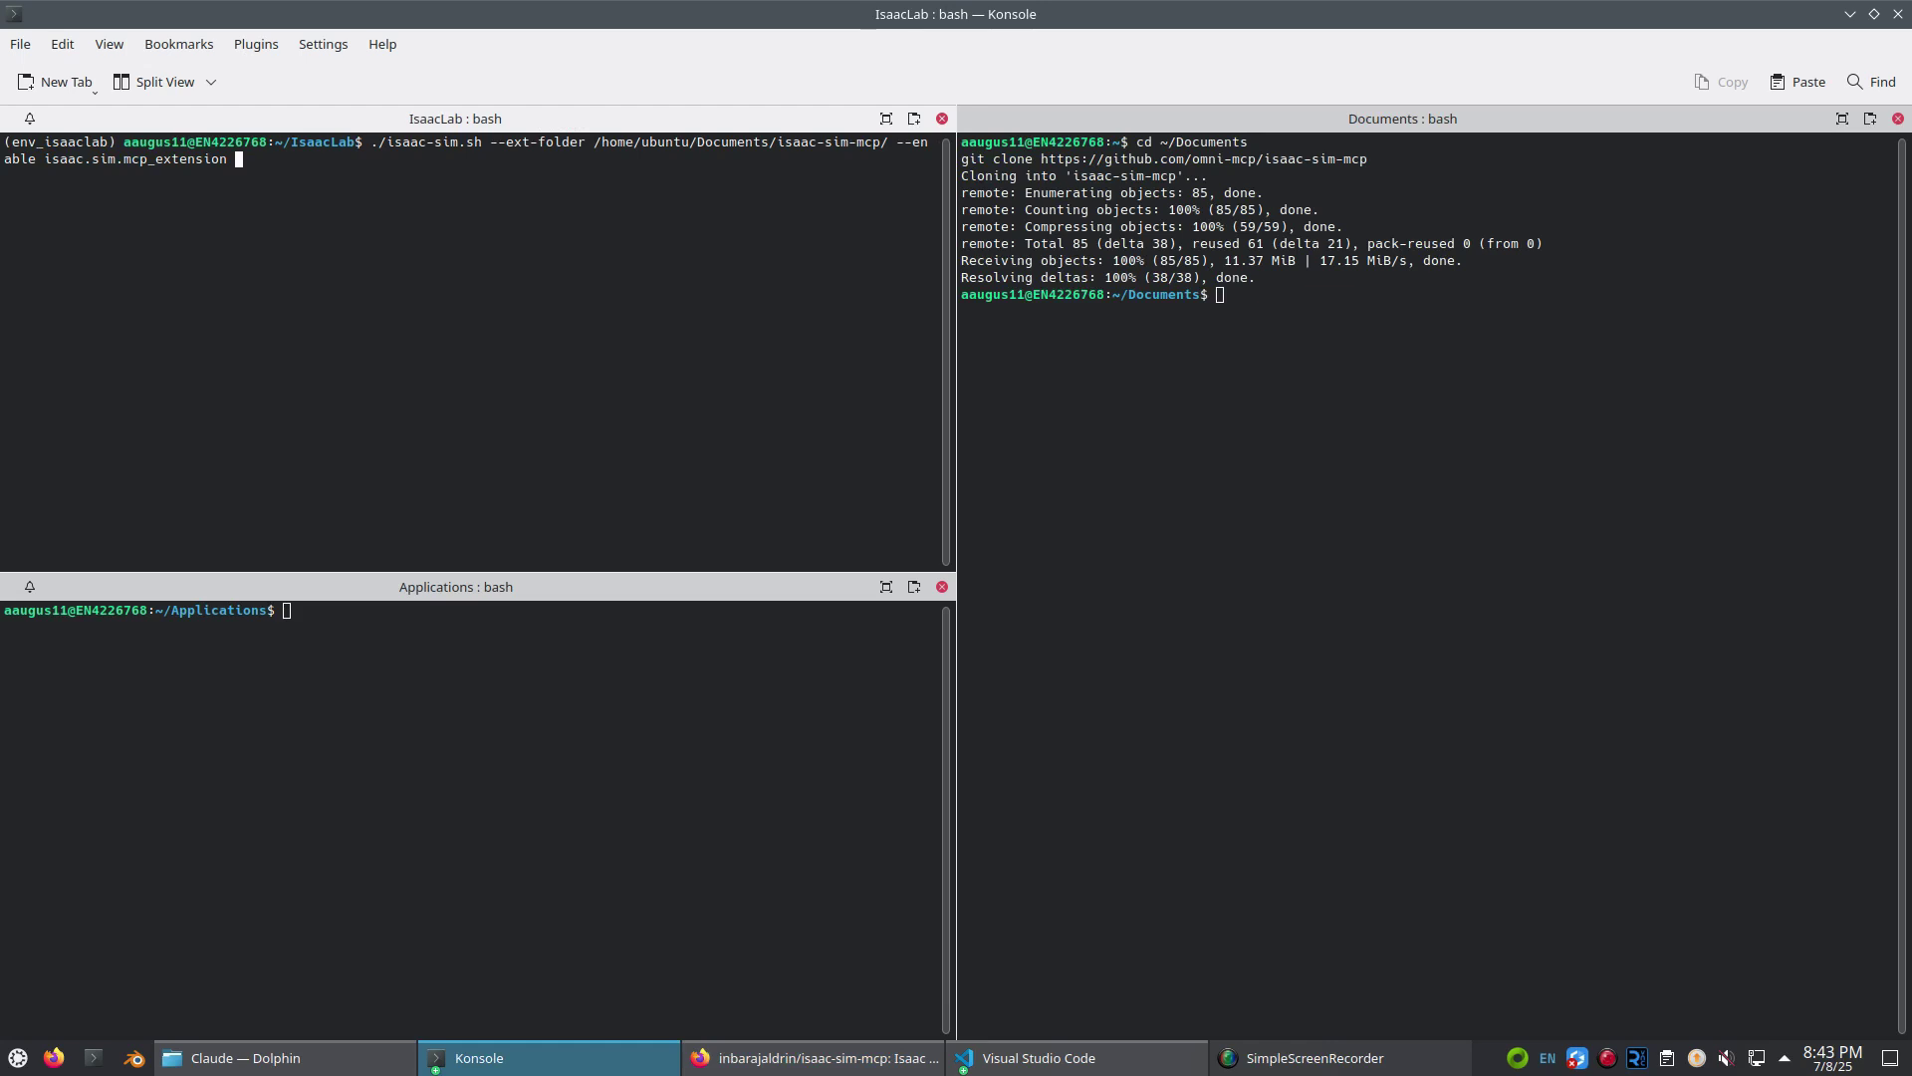
key("Left")
key("Left")
key("Left")
key("Left")
key("Left")
key("Left")
key("Left")
key("Left")
key("Left")
key("Left")
key("Left")
key("Left")
key("Left")
key("Left")
key("Left")
key("Left")
key("Left")
key("Left")
key("Left")
key("Left")
key("BackSpace")
key("BackSpace")
key("BackSpace")
key("BackSpace")
key("BackSpace")
key("BackSpace")
type("aaugus11")
- Change the command's ./isaac-sim.sh launcher to isaacsim and run it to start Isaac Sim with the MCP extension
key("Left")
key("Left")
key("Left")
key("Left")
key("Left")
key("Left")
key("Left")
key("Left")
key("Left")
key("Left")
key("Left")
key("Left")
key("Left")
key("Left")
key("Left")
key("Left")
key("Left")
key("Left")
key("Left")
key("Left")
key("Left")
key("Left")
key("Left")
key("Left")
key("Left")
key("Left")
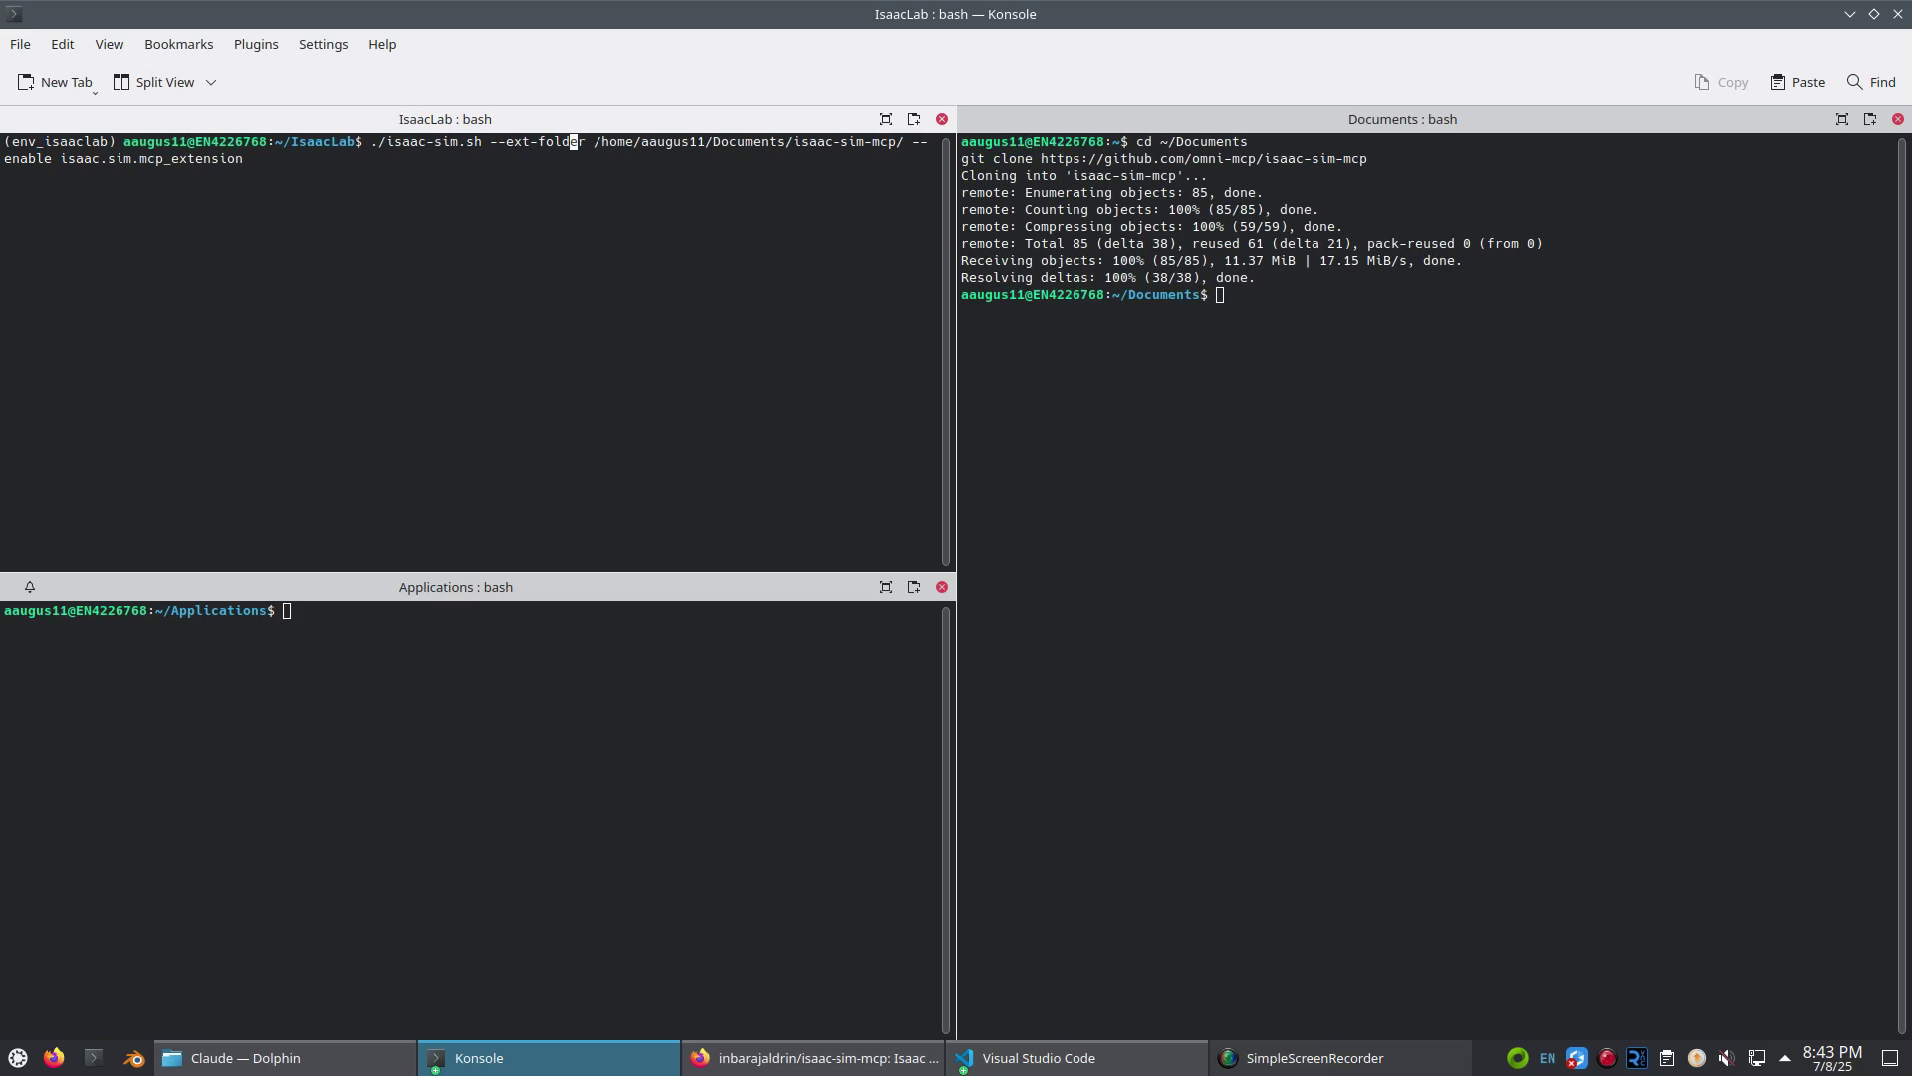
key("BackSpace")
key("BackSpace")
key("BackSpace")
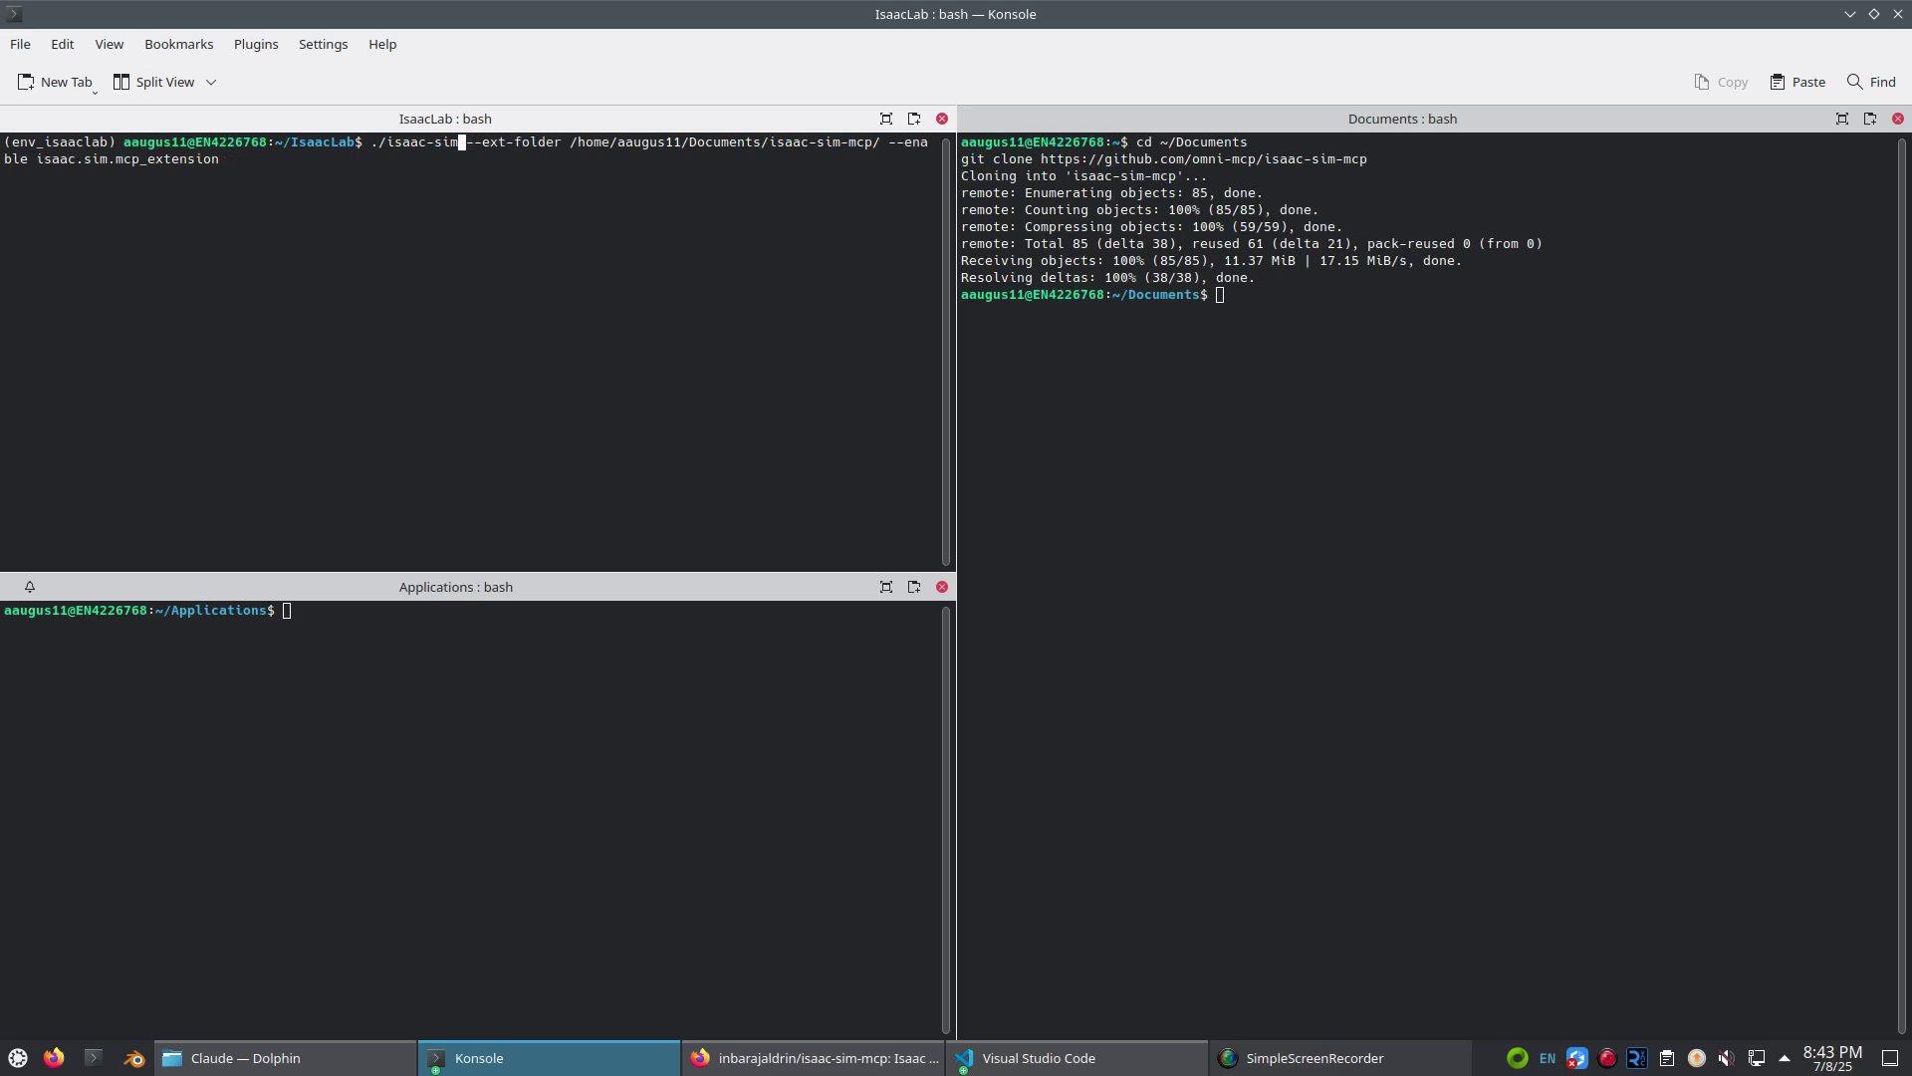
key("BackSpace")
key("Left")
key("Left")
key("Left")
key("Left")
key("Left")
key("BackSpace")
key("BackSpace")
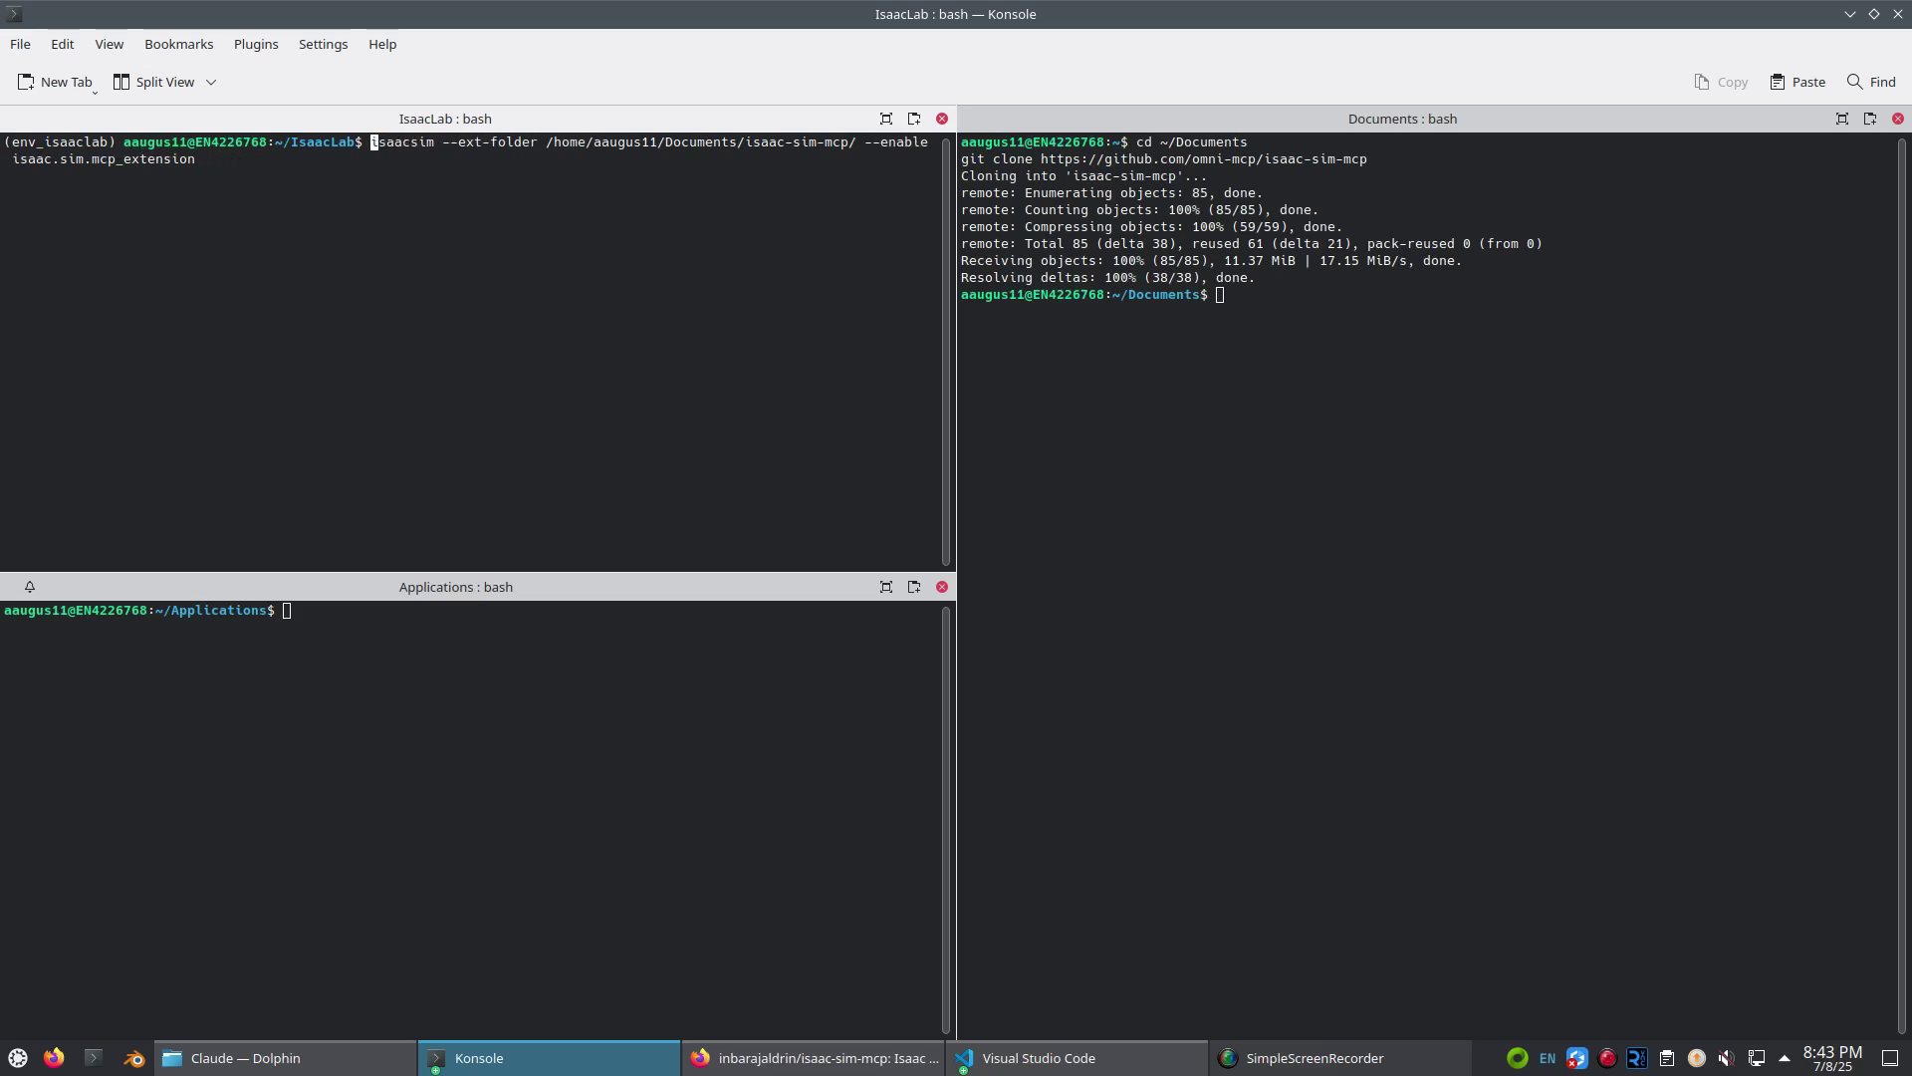
key("Return")
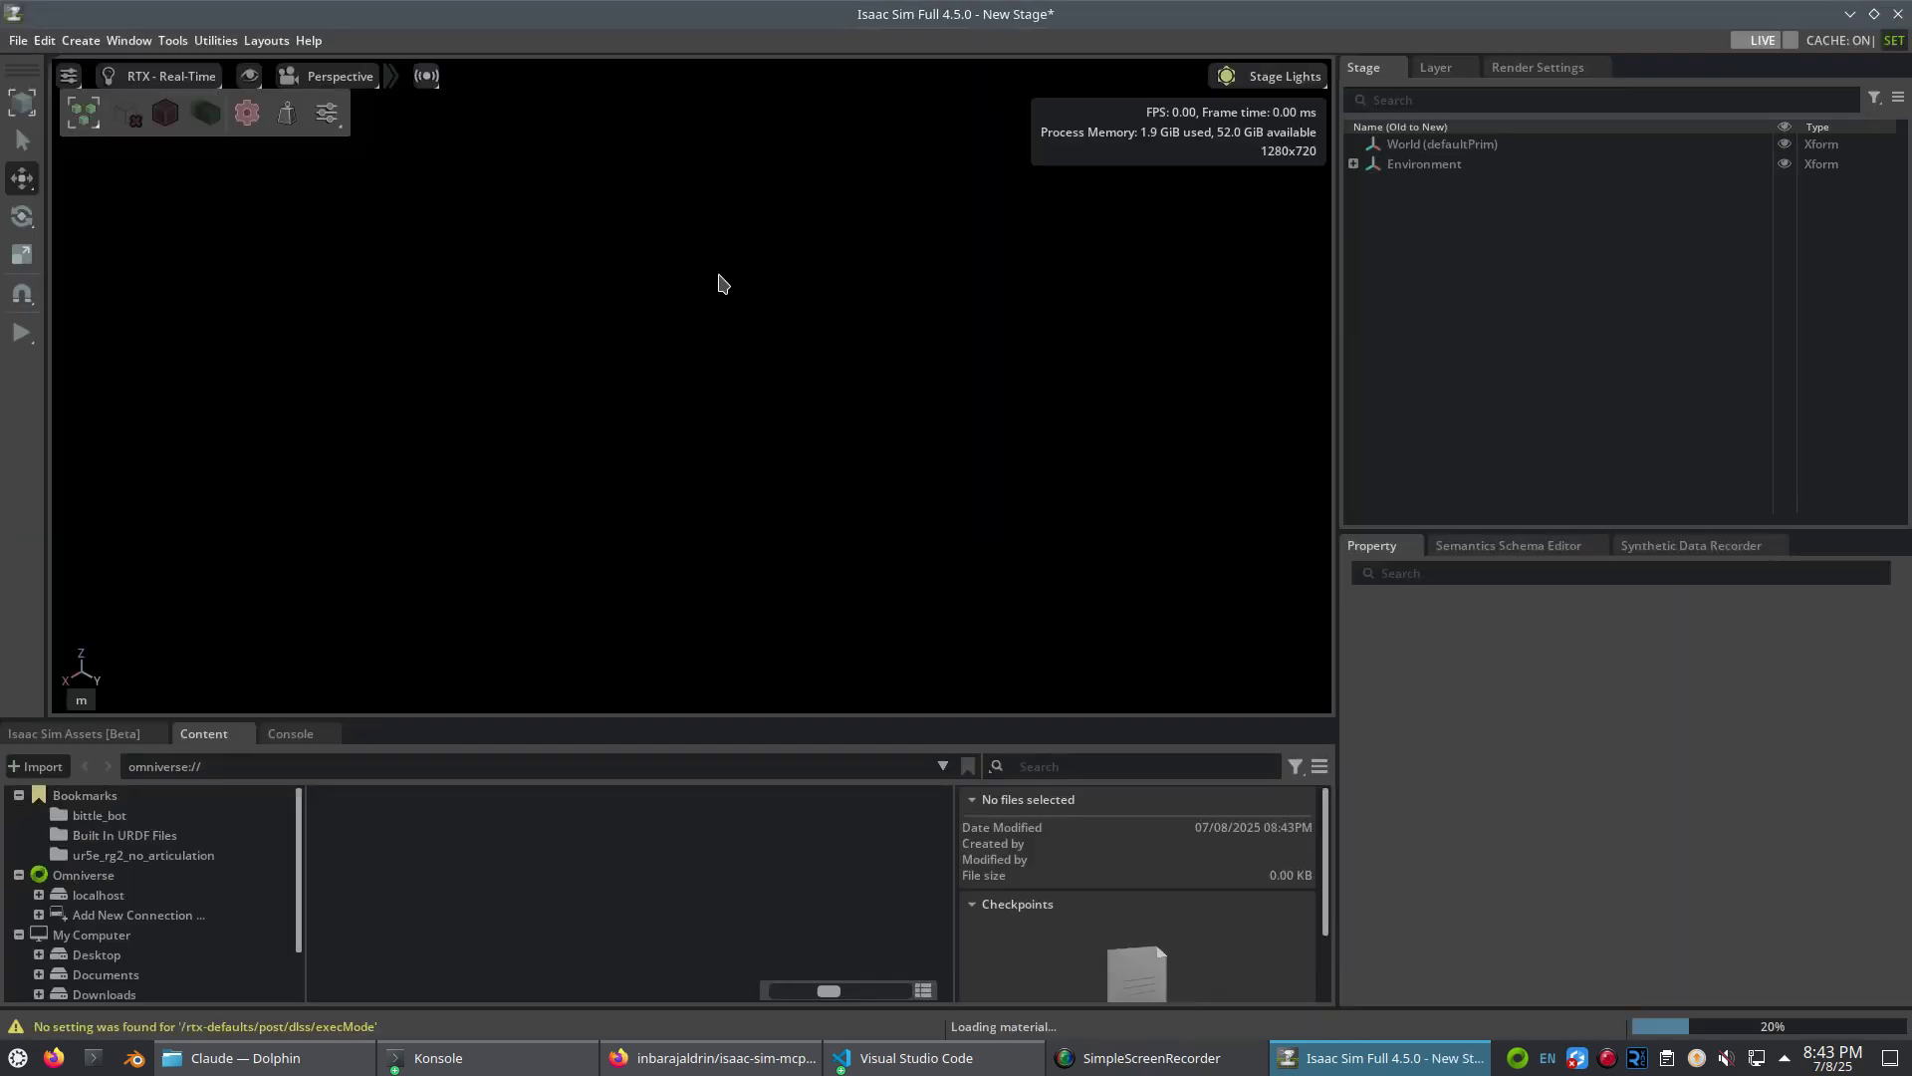
- Open the Extensions manager in Isaac Sim
left_click(80, 40)
mouse_move(128, 41)
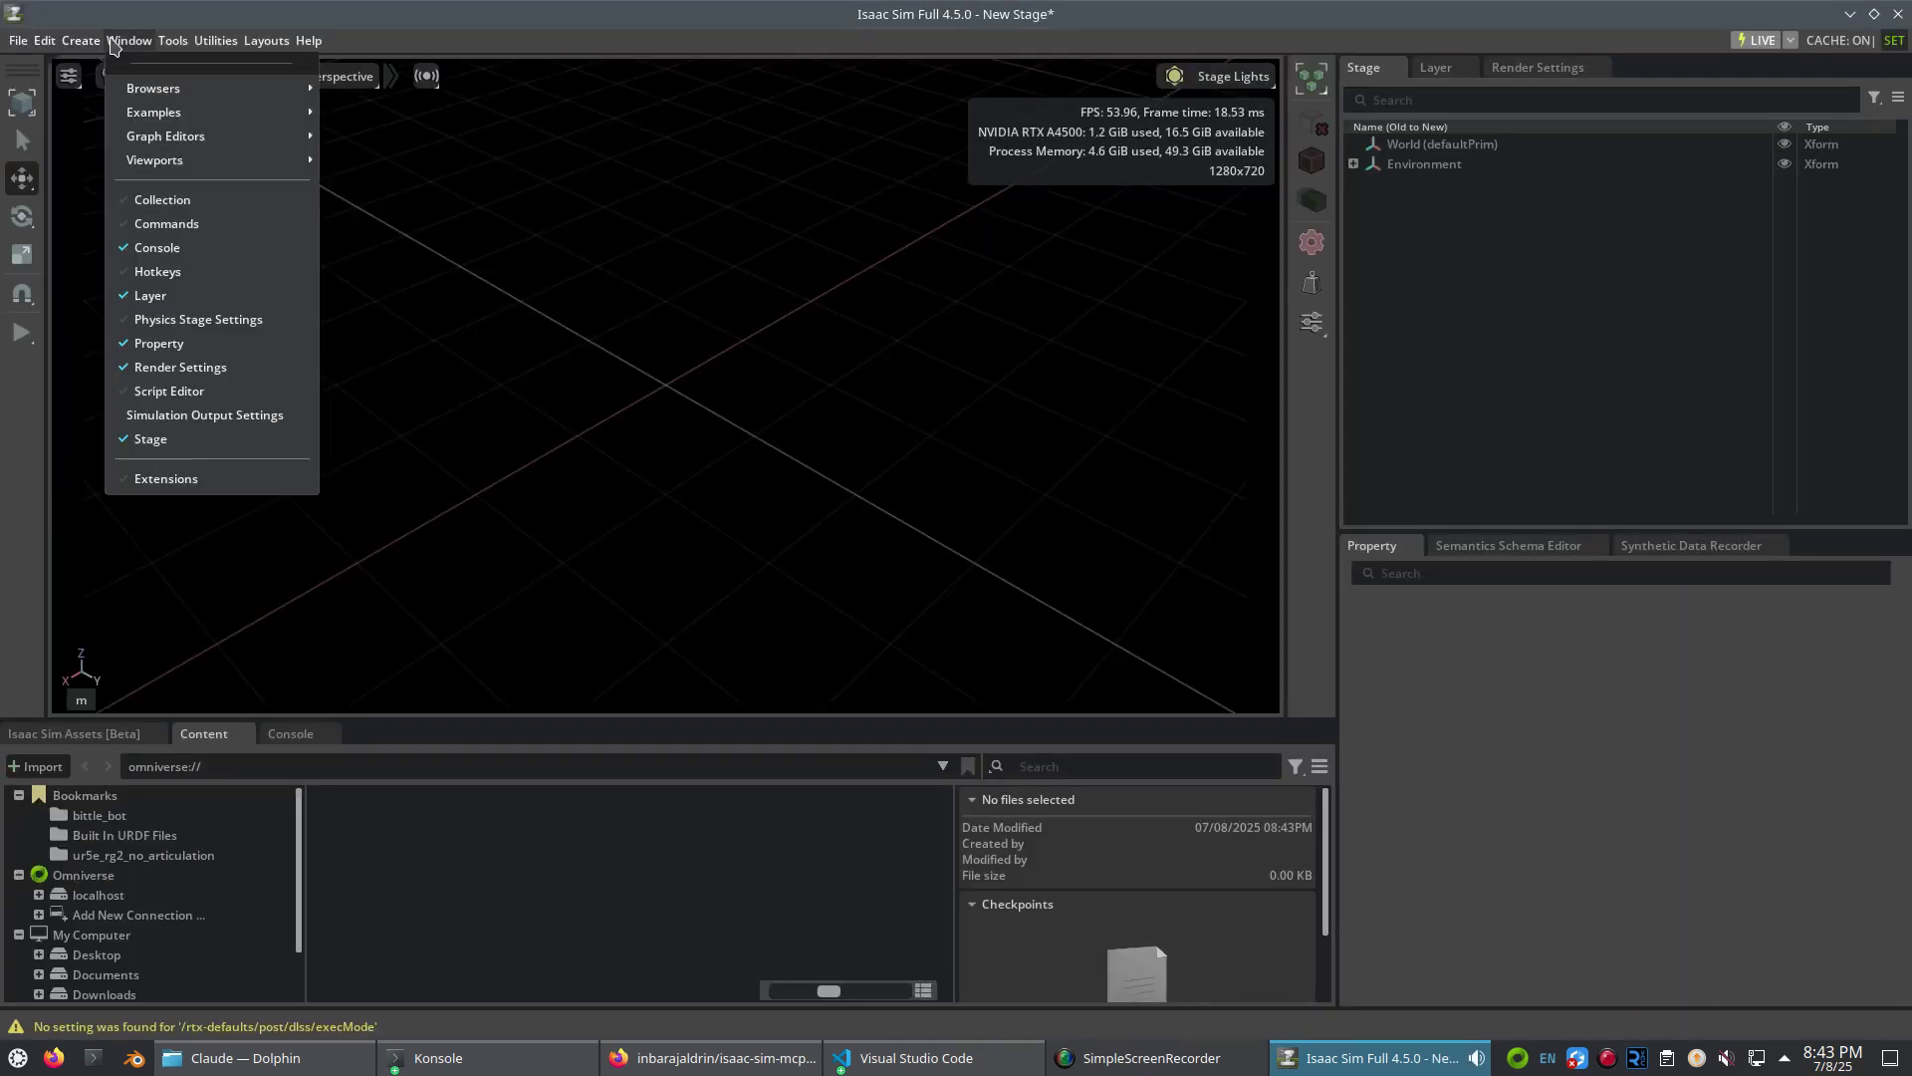
left_click(147, 479)
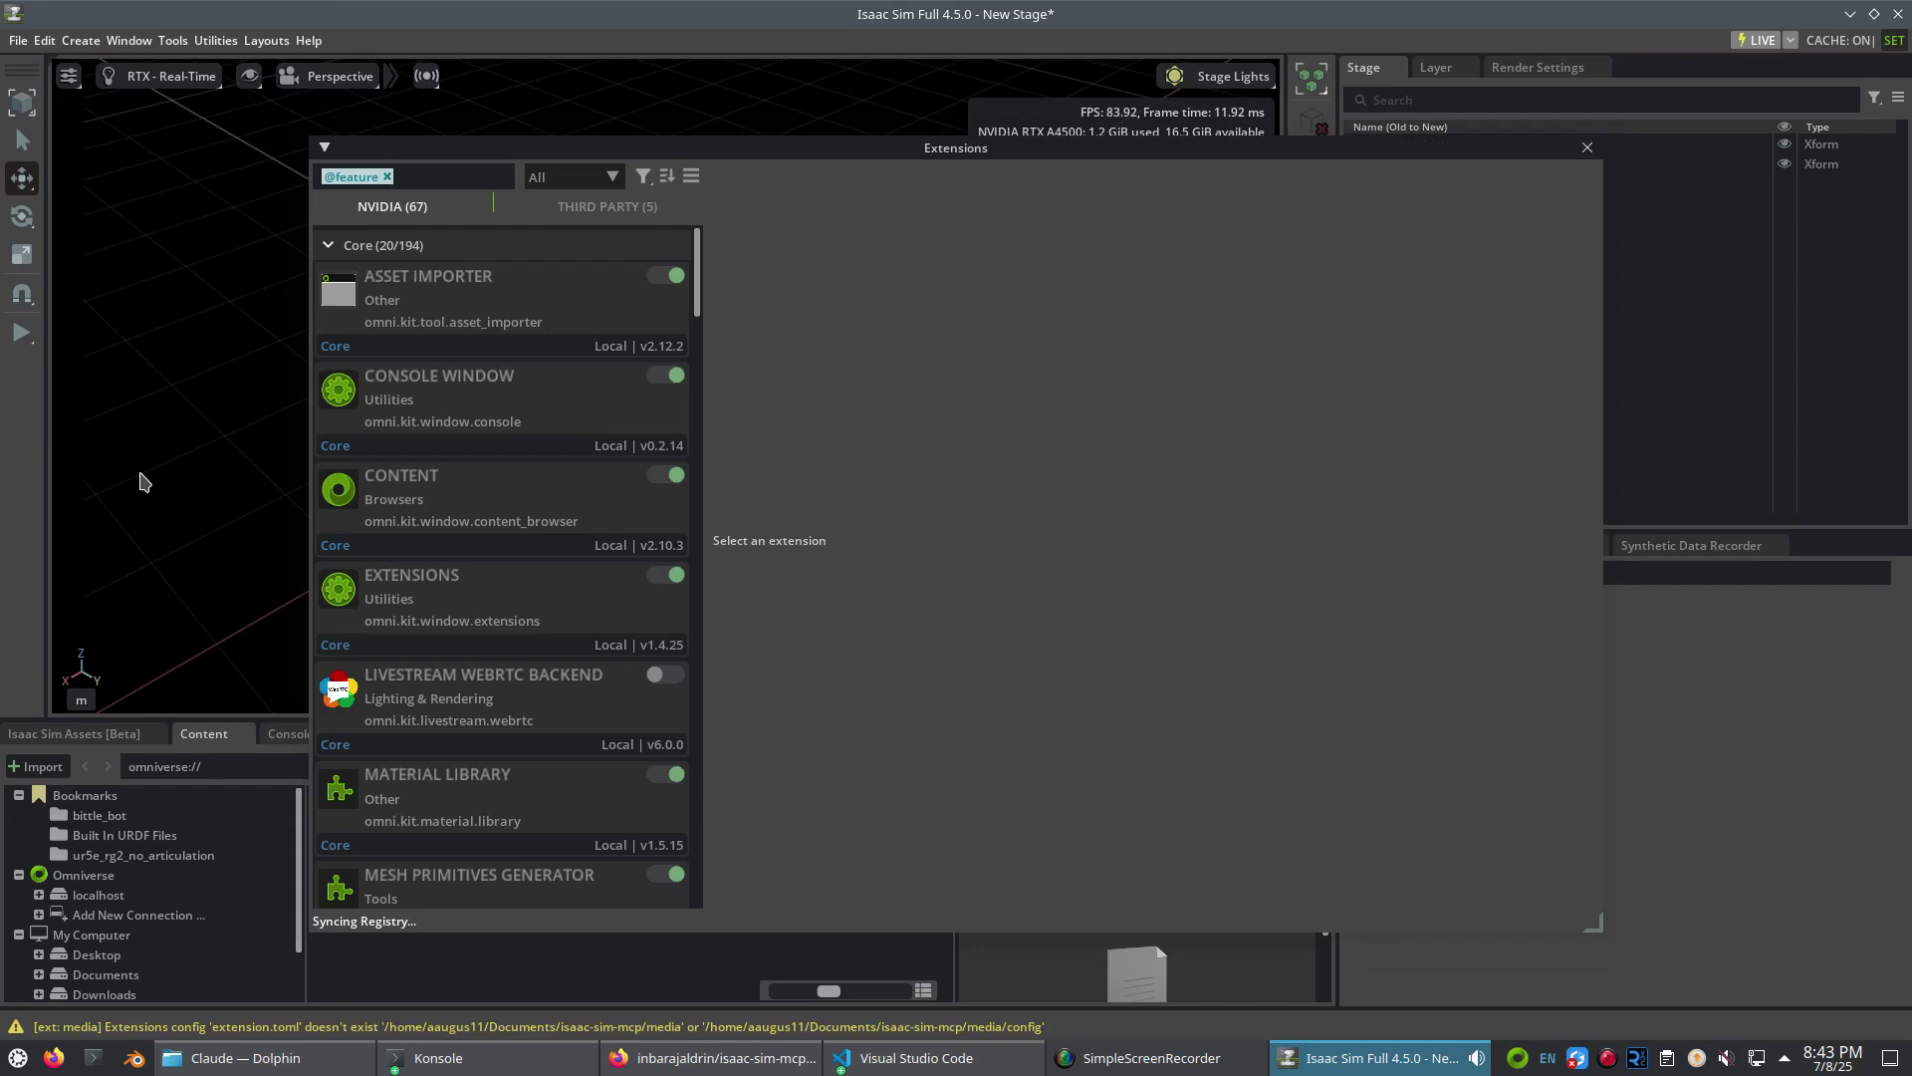
- Restart the third-party Isaac Sim MCP Server extension by disabling it and enabling it again
left_click(546, 221)
left_click(523, 249)
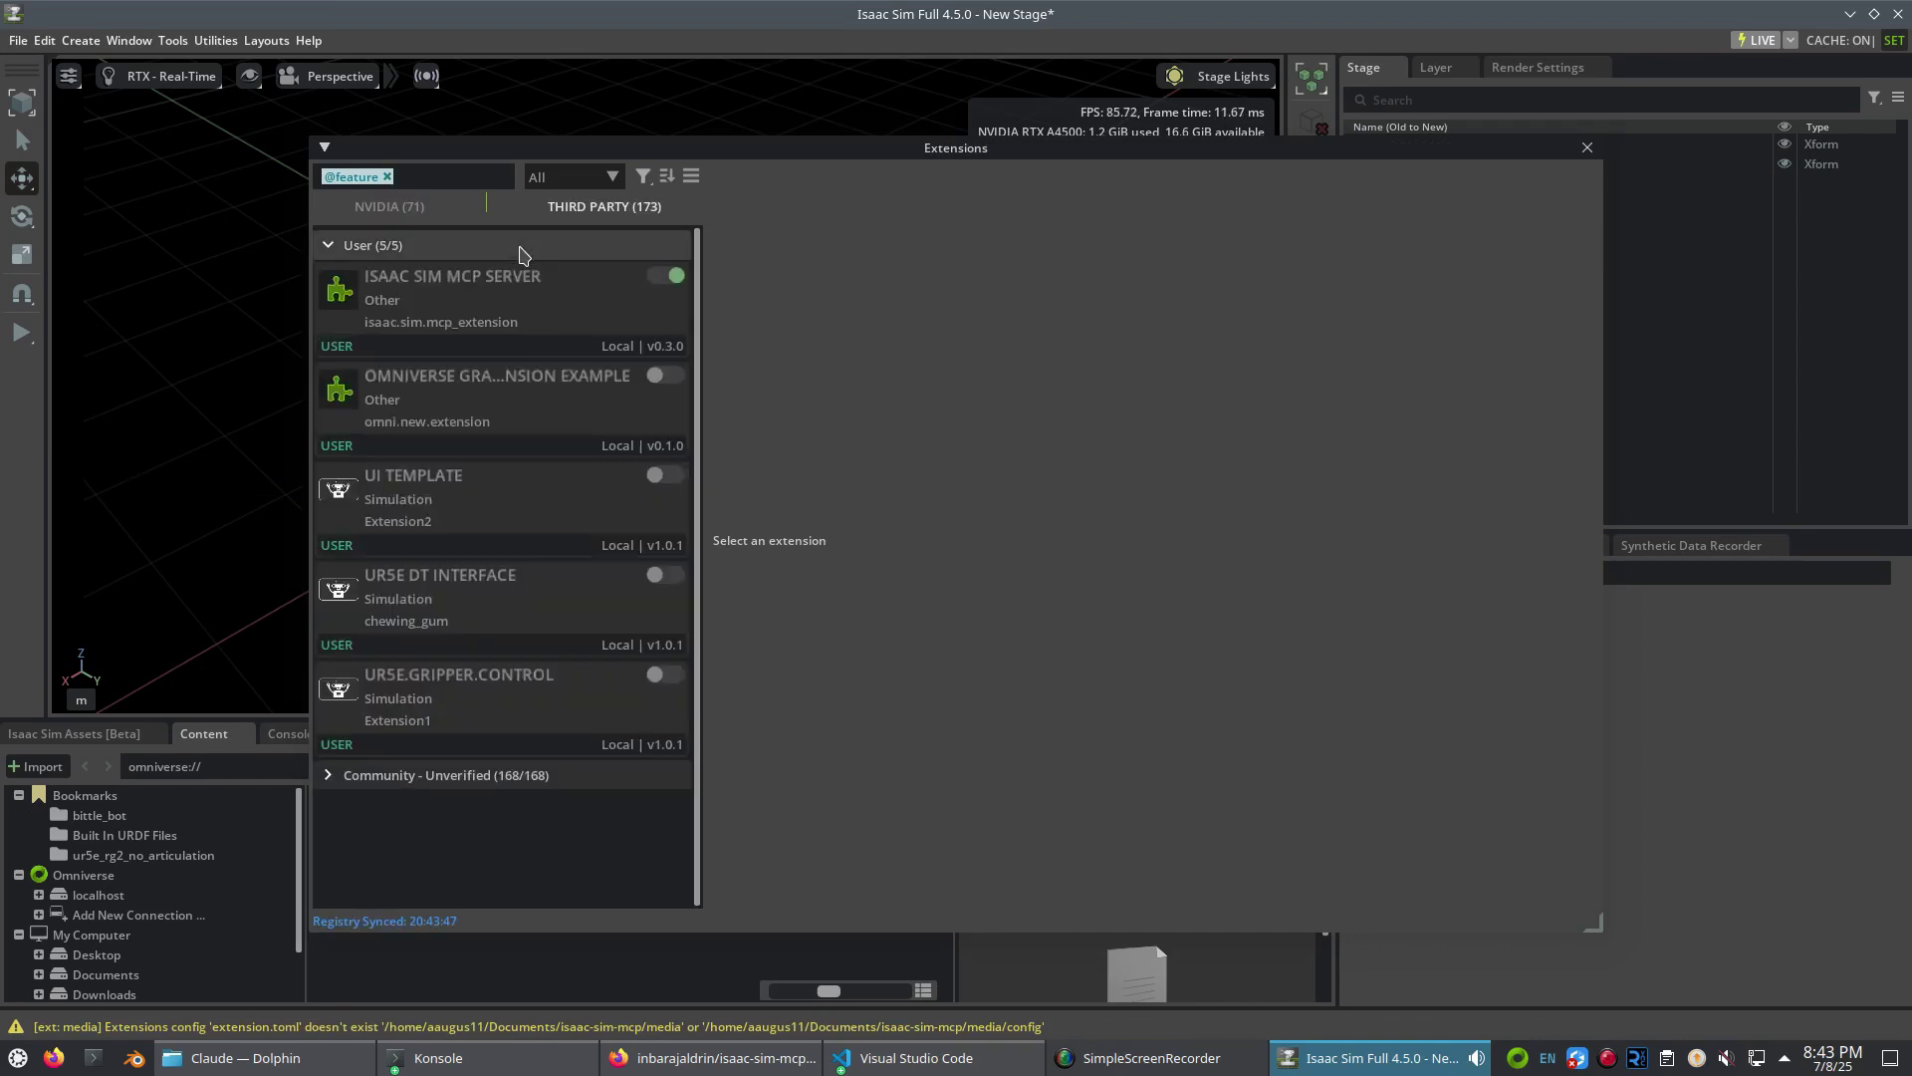
left_click(504, 290)
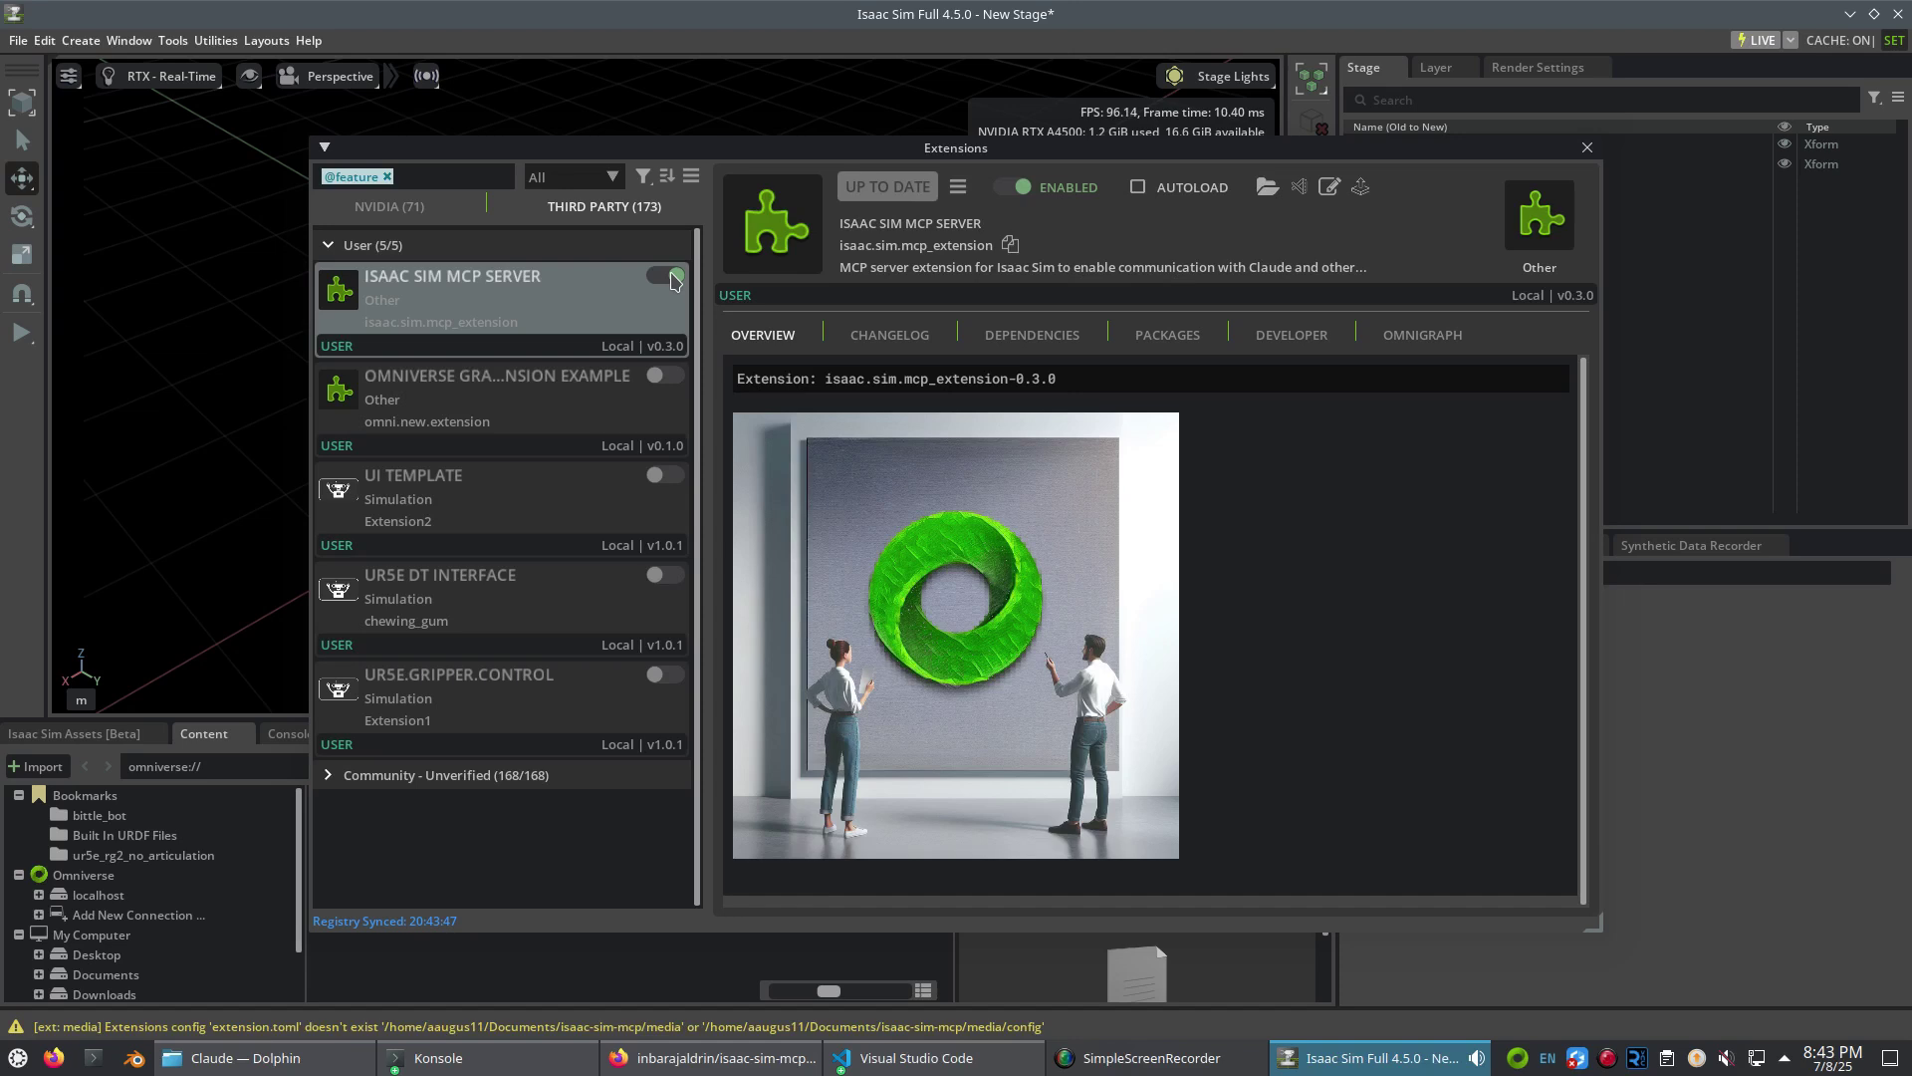
left_click(674, 281)
left_click(675, 281)
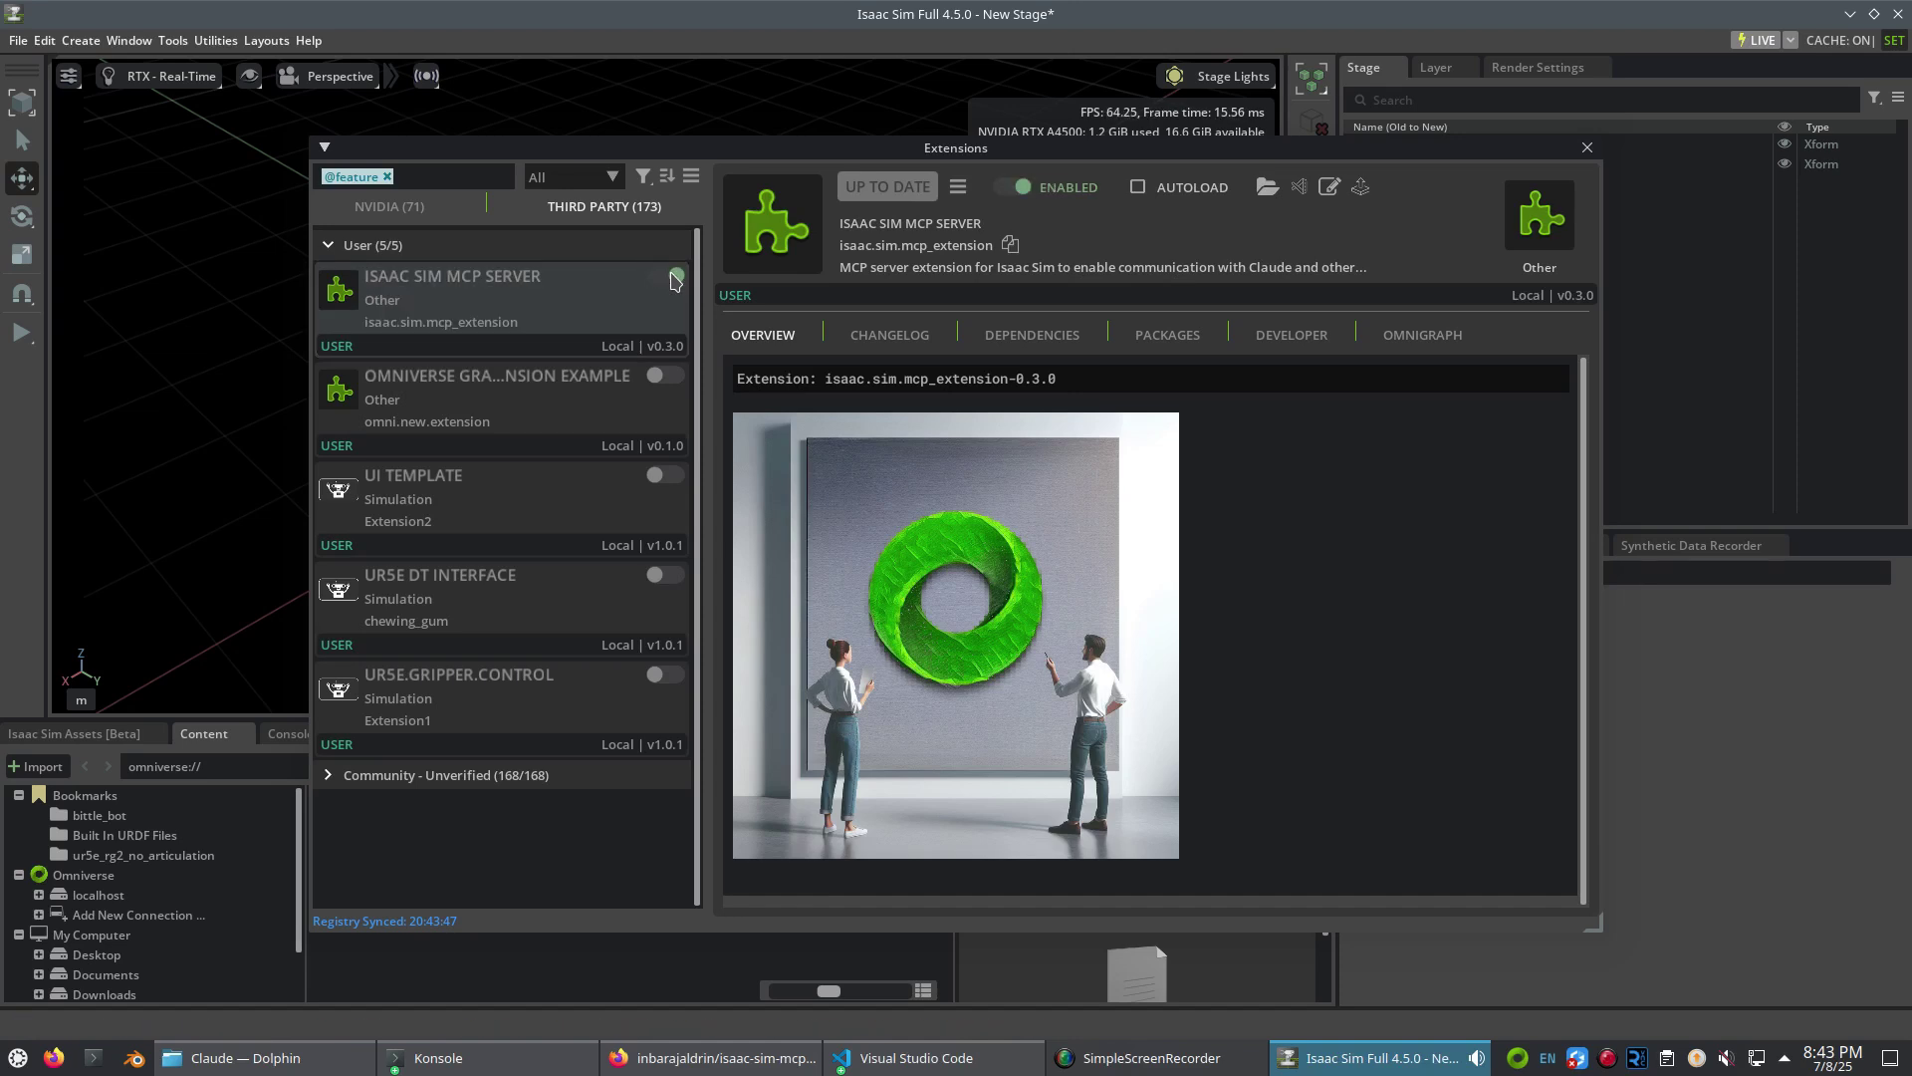
- Check the IsaacLab terminal output for the MCP server's start message and listening port
left_click(482, 1054)
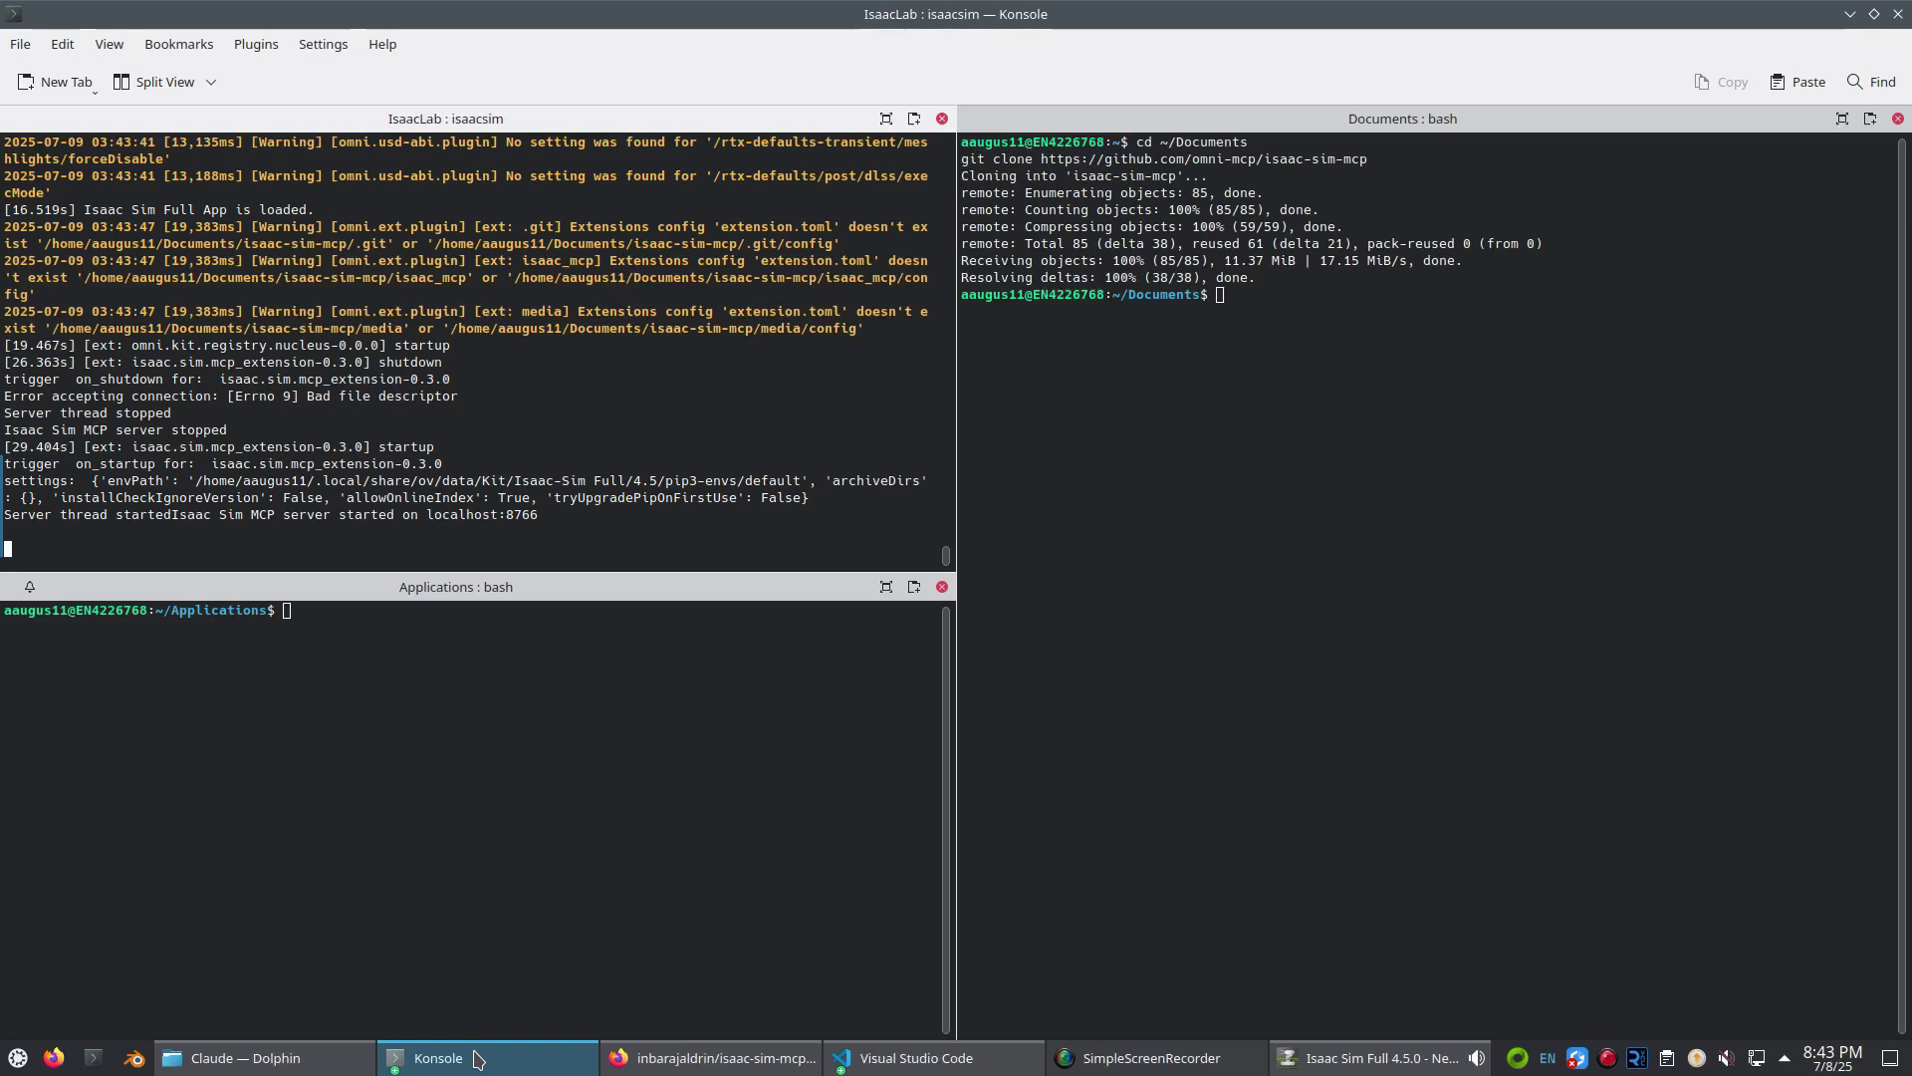
left_click_drag(544, 514, 21, 513)
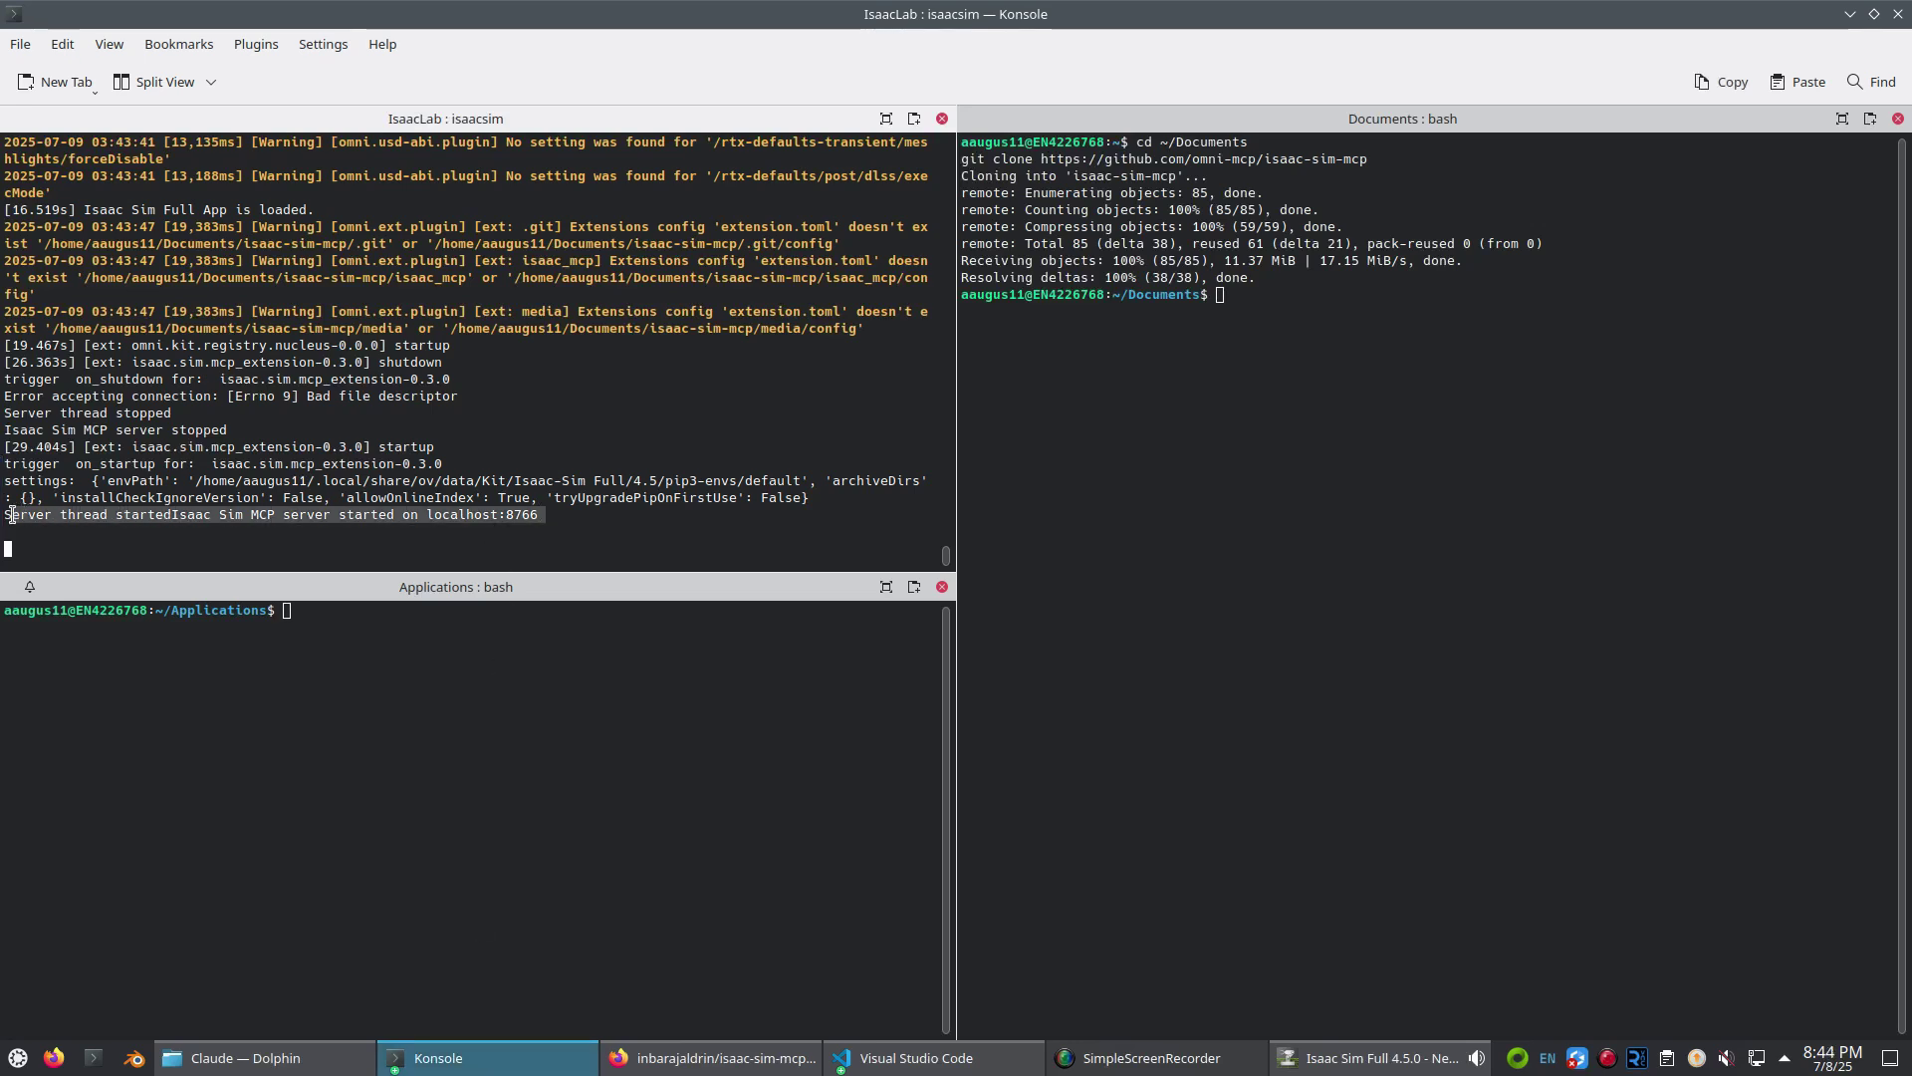
left_click_drag(279, 526, 279, 543)
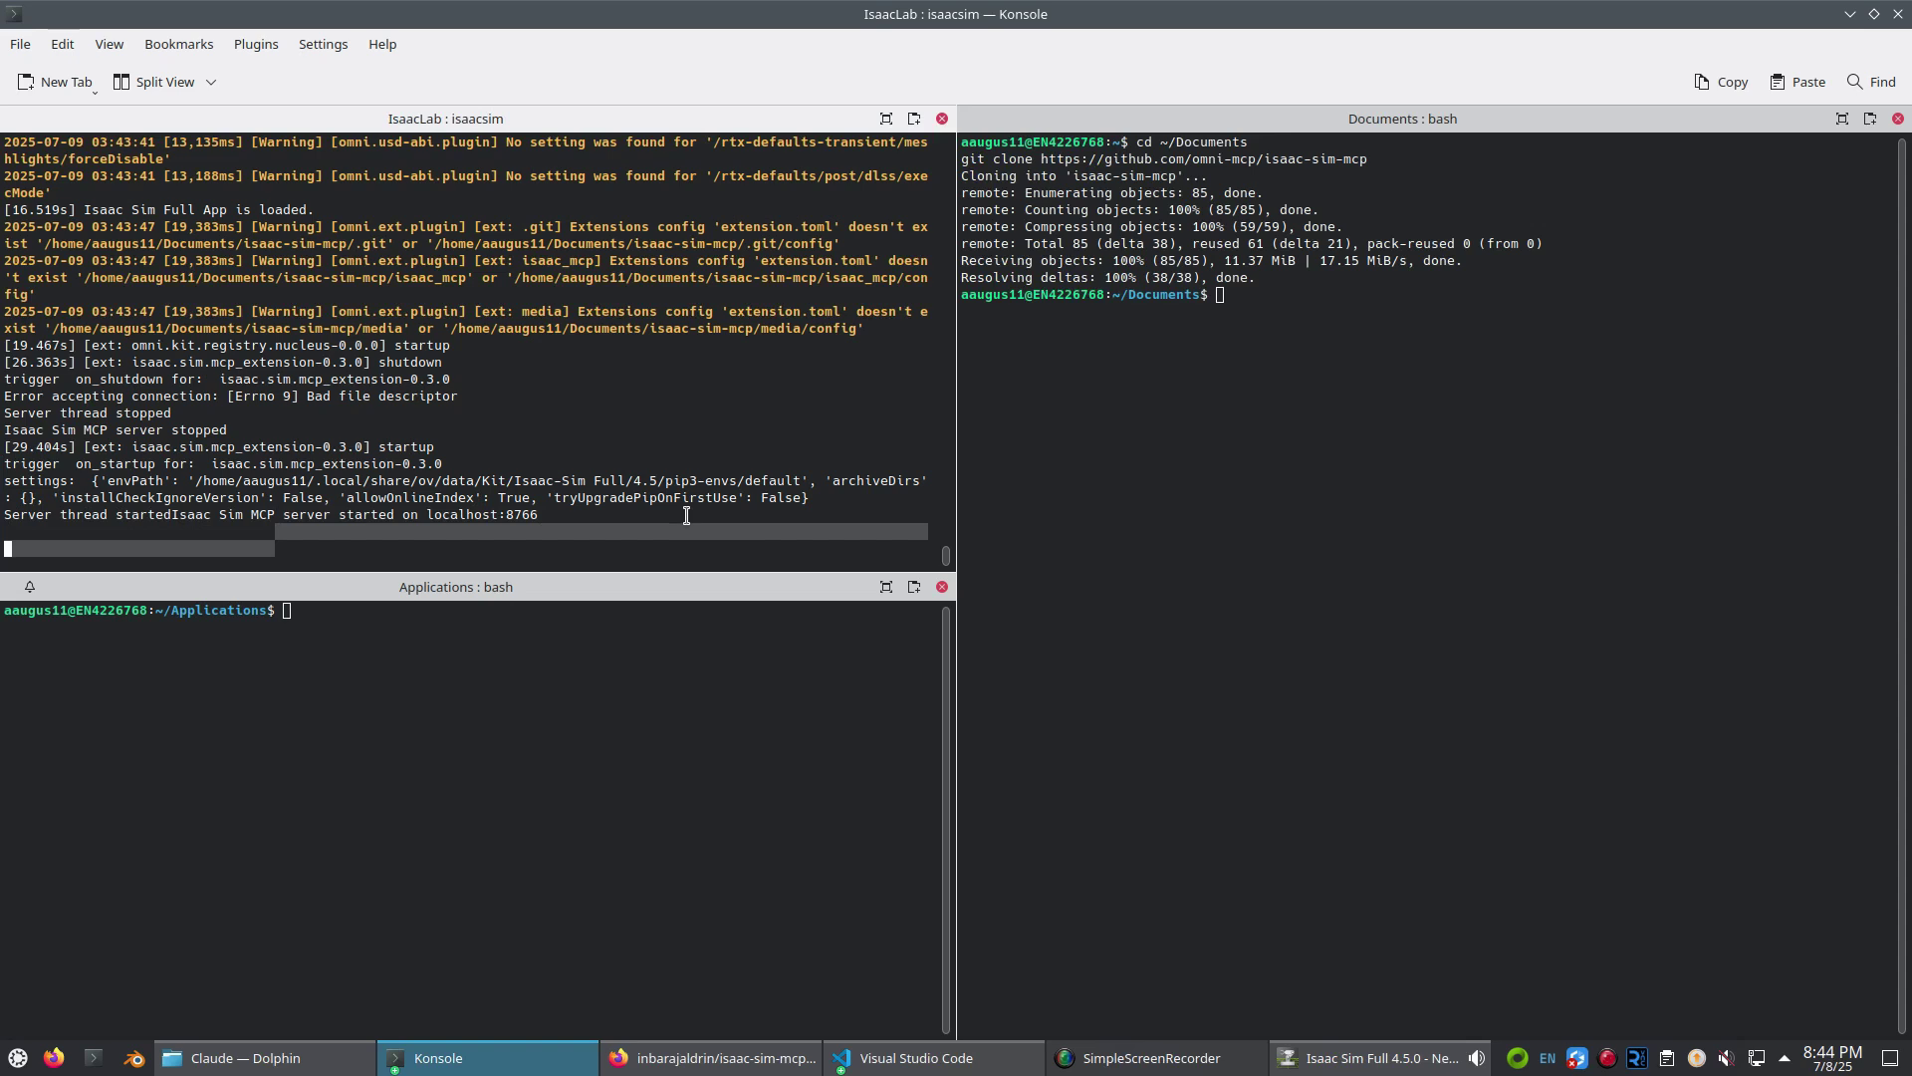
- In the Documents terminal, enter the isaac-sim-mcp folder, then create and activate a Python virtual environment named mcp_venv
left_click(1173, 403)
type("cd isaac-sim-mcp/")
key("Return")
type("python3 -m ")
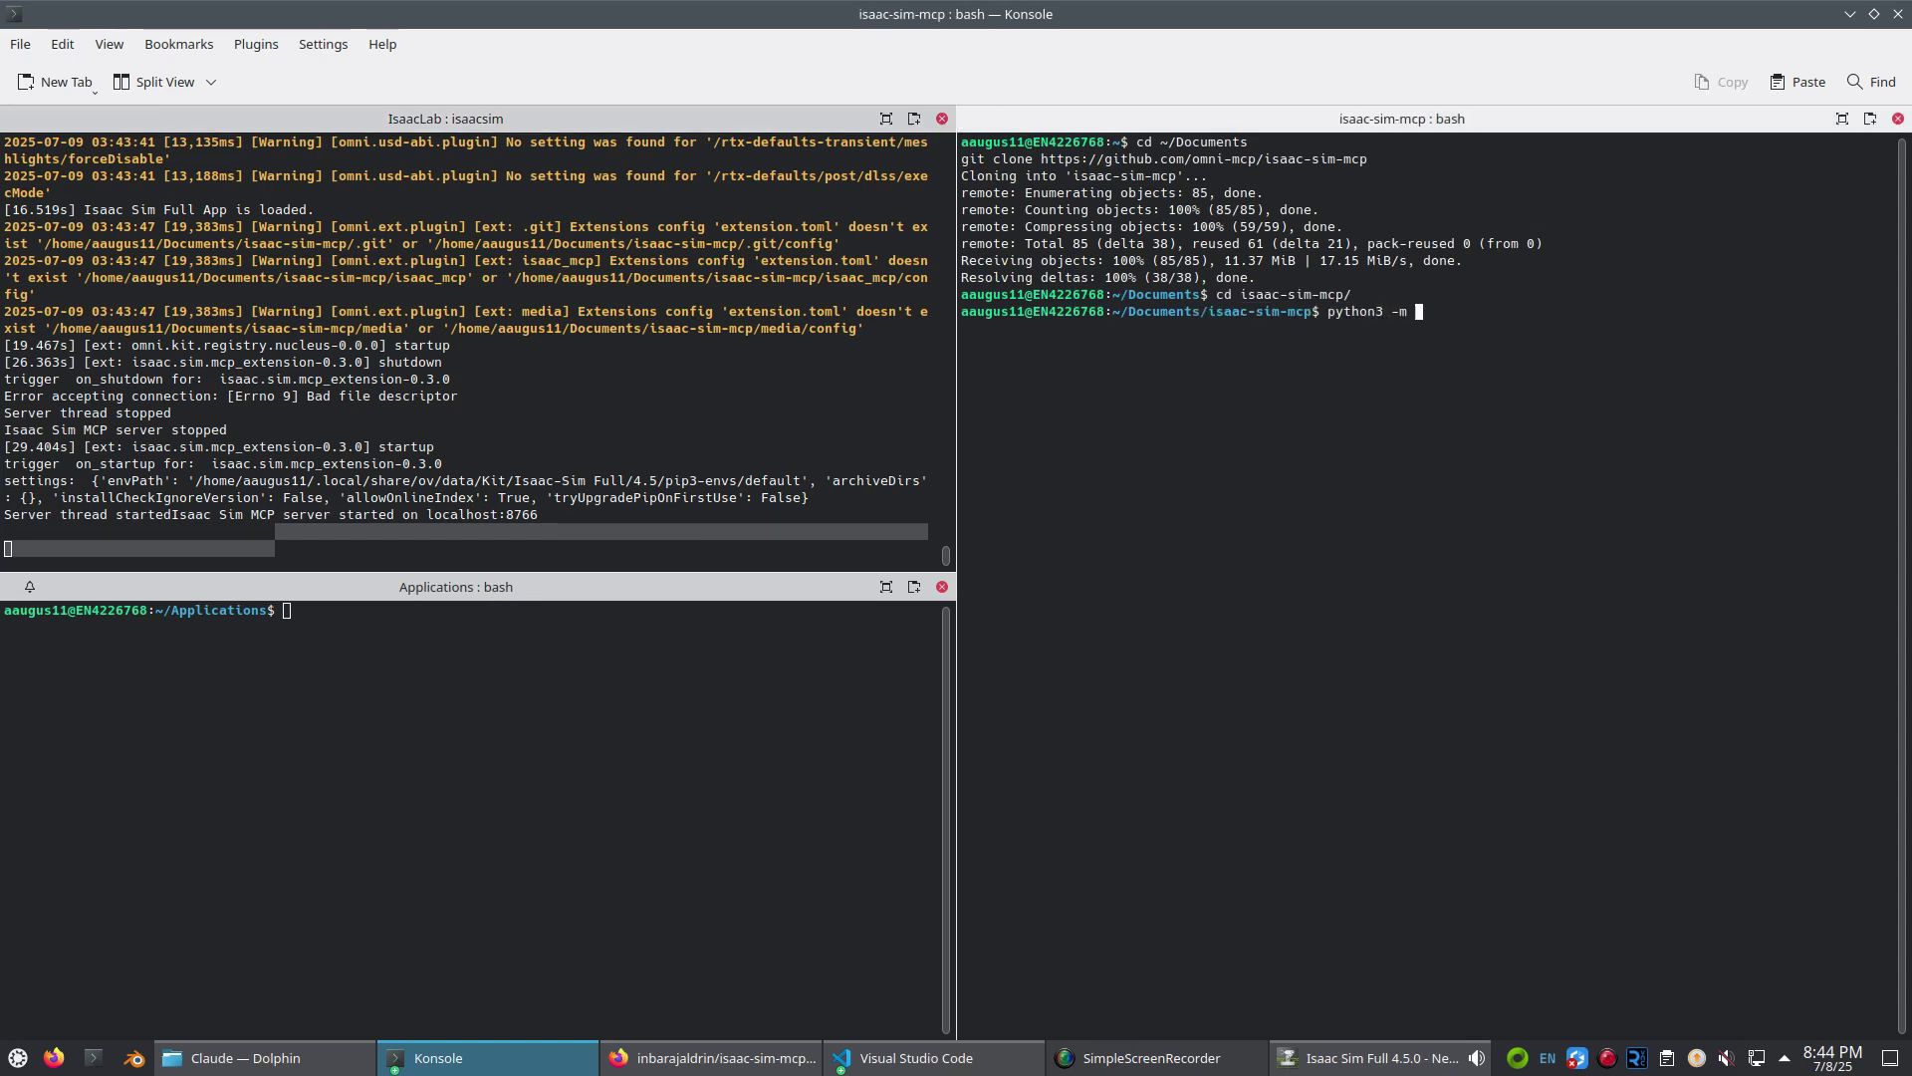
type("venv mcp_venv")
key("Return")
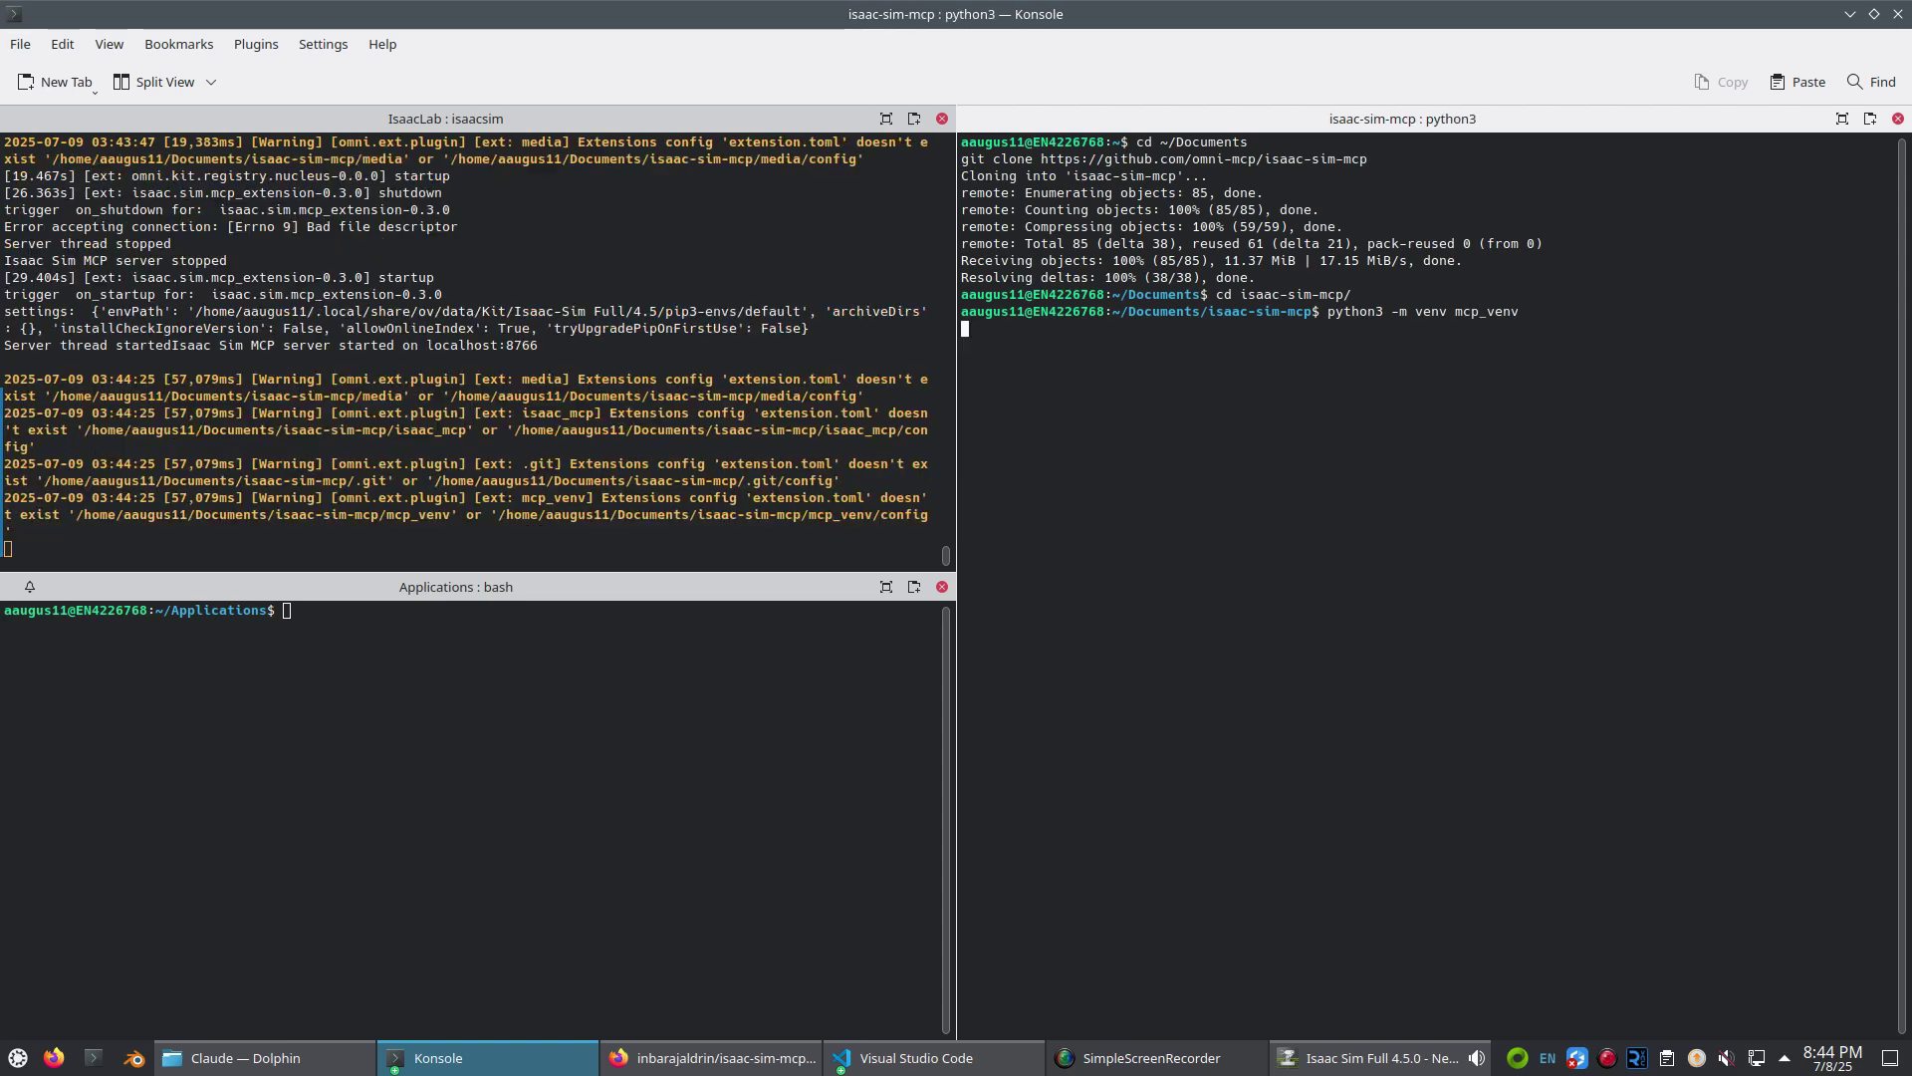
type("source mcp_venv/bin/activate")
key("Return")
- Copy the README's uv pip install "mcp[cli]" command and run it in the mcp_venv terminal
left_click(707, 1058)
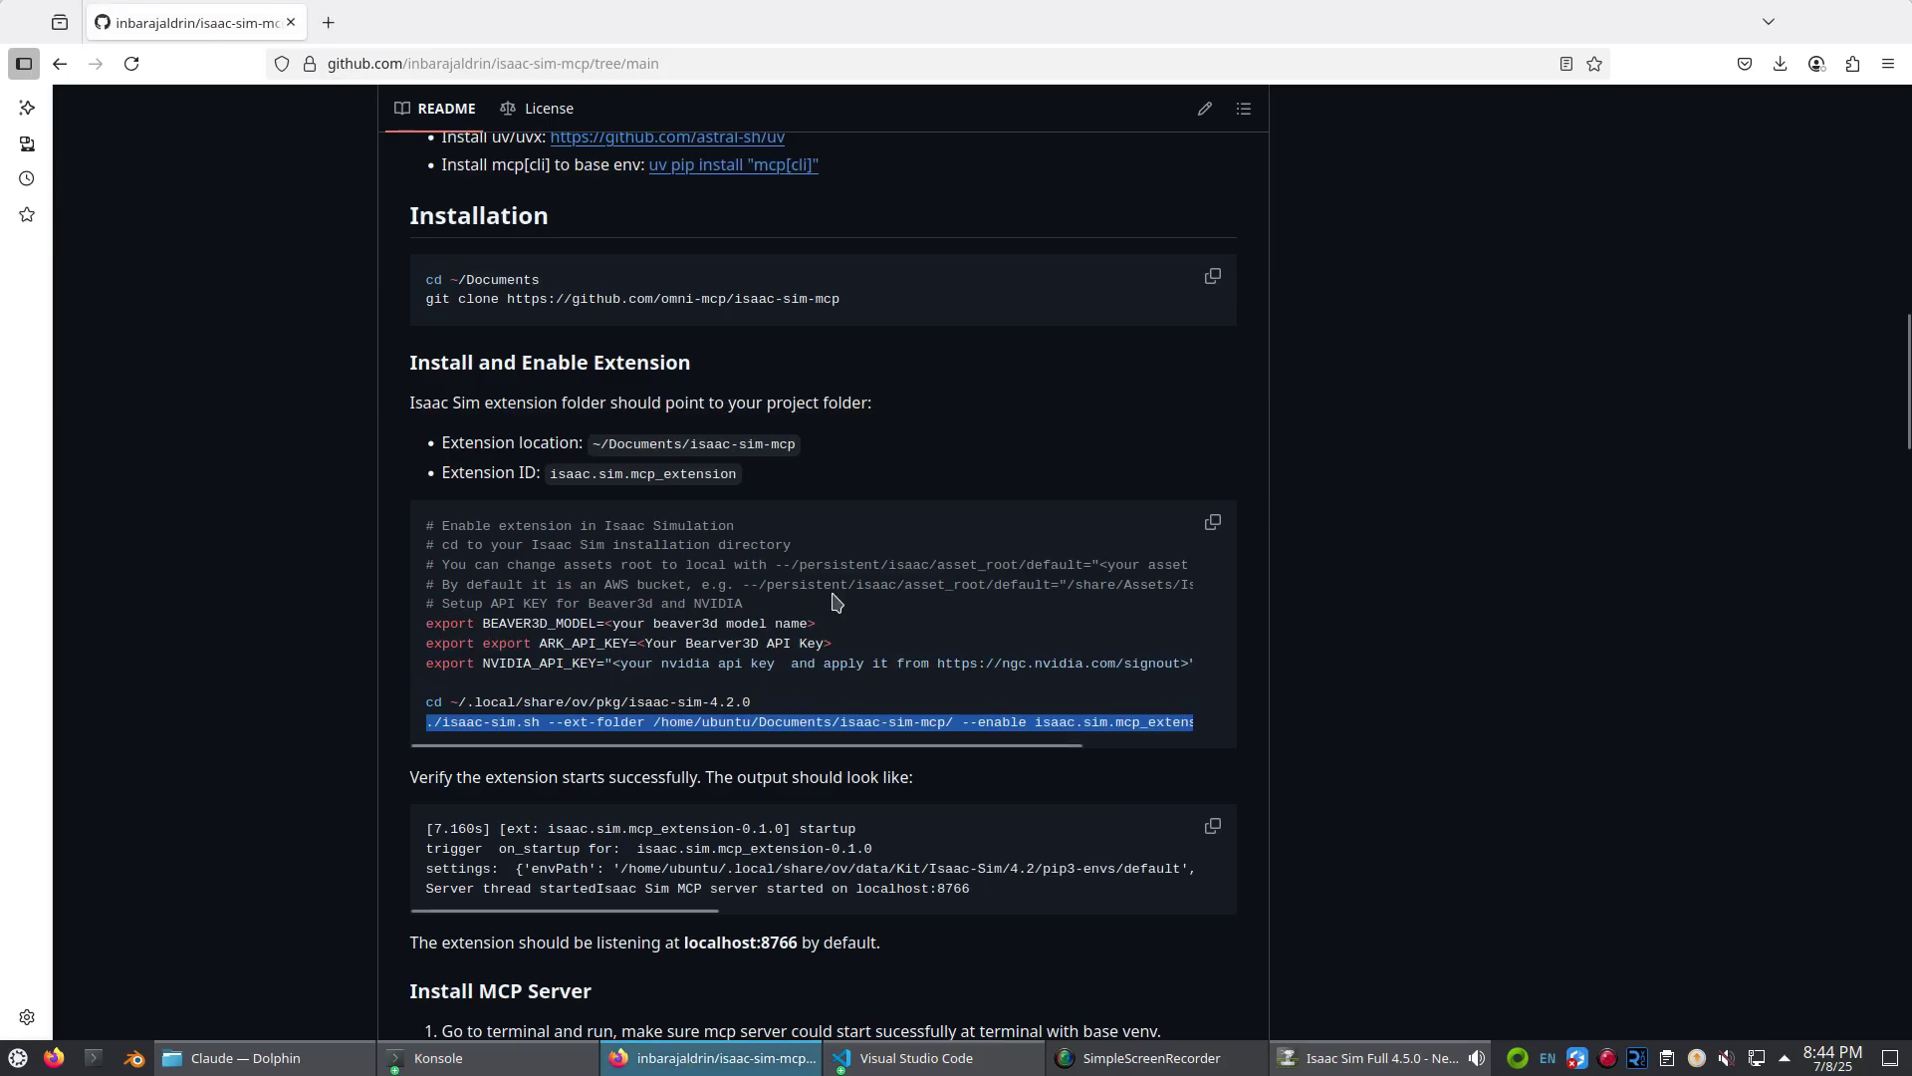
scroll(837, 604, "down", 6)
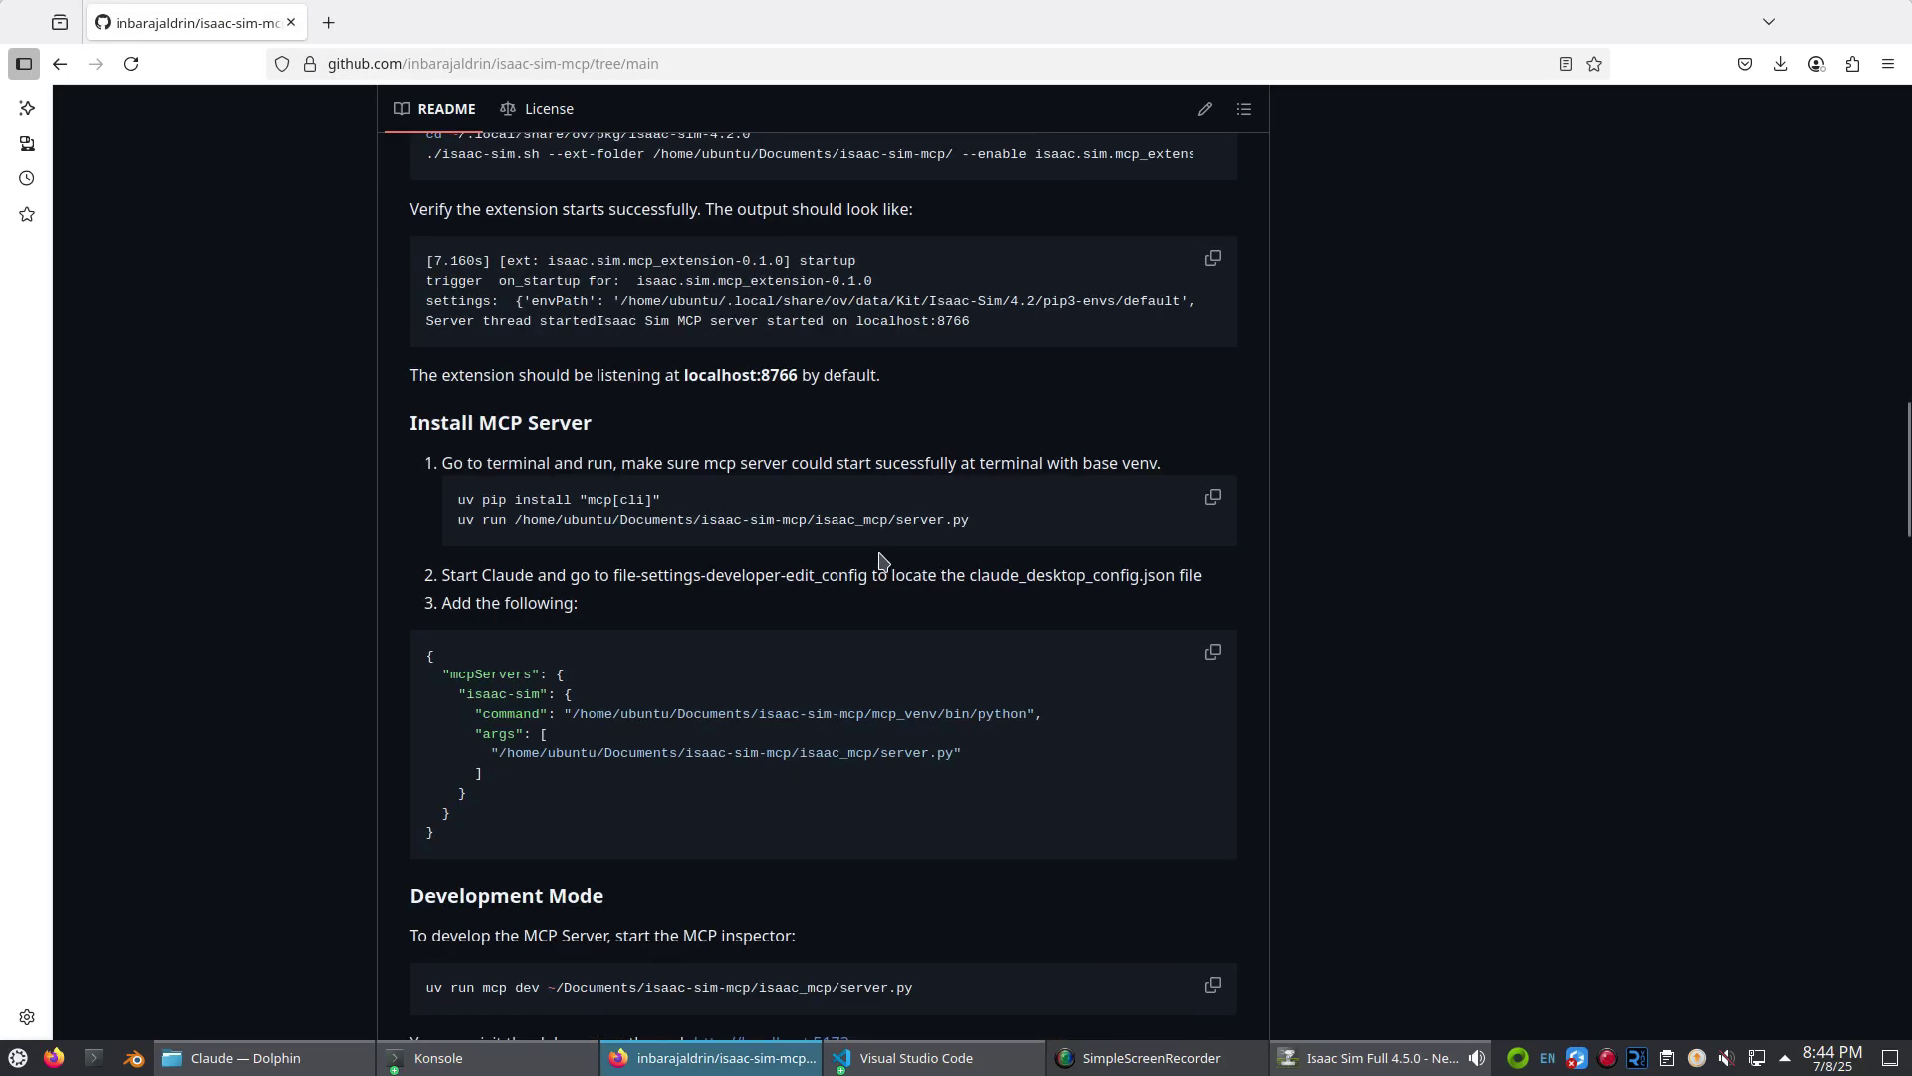
left_click_drag(679, 510, 453, 506)
key("ctrl+c")
key("alt+Tab")
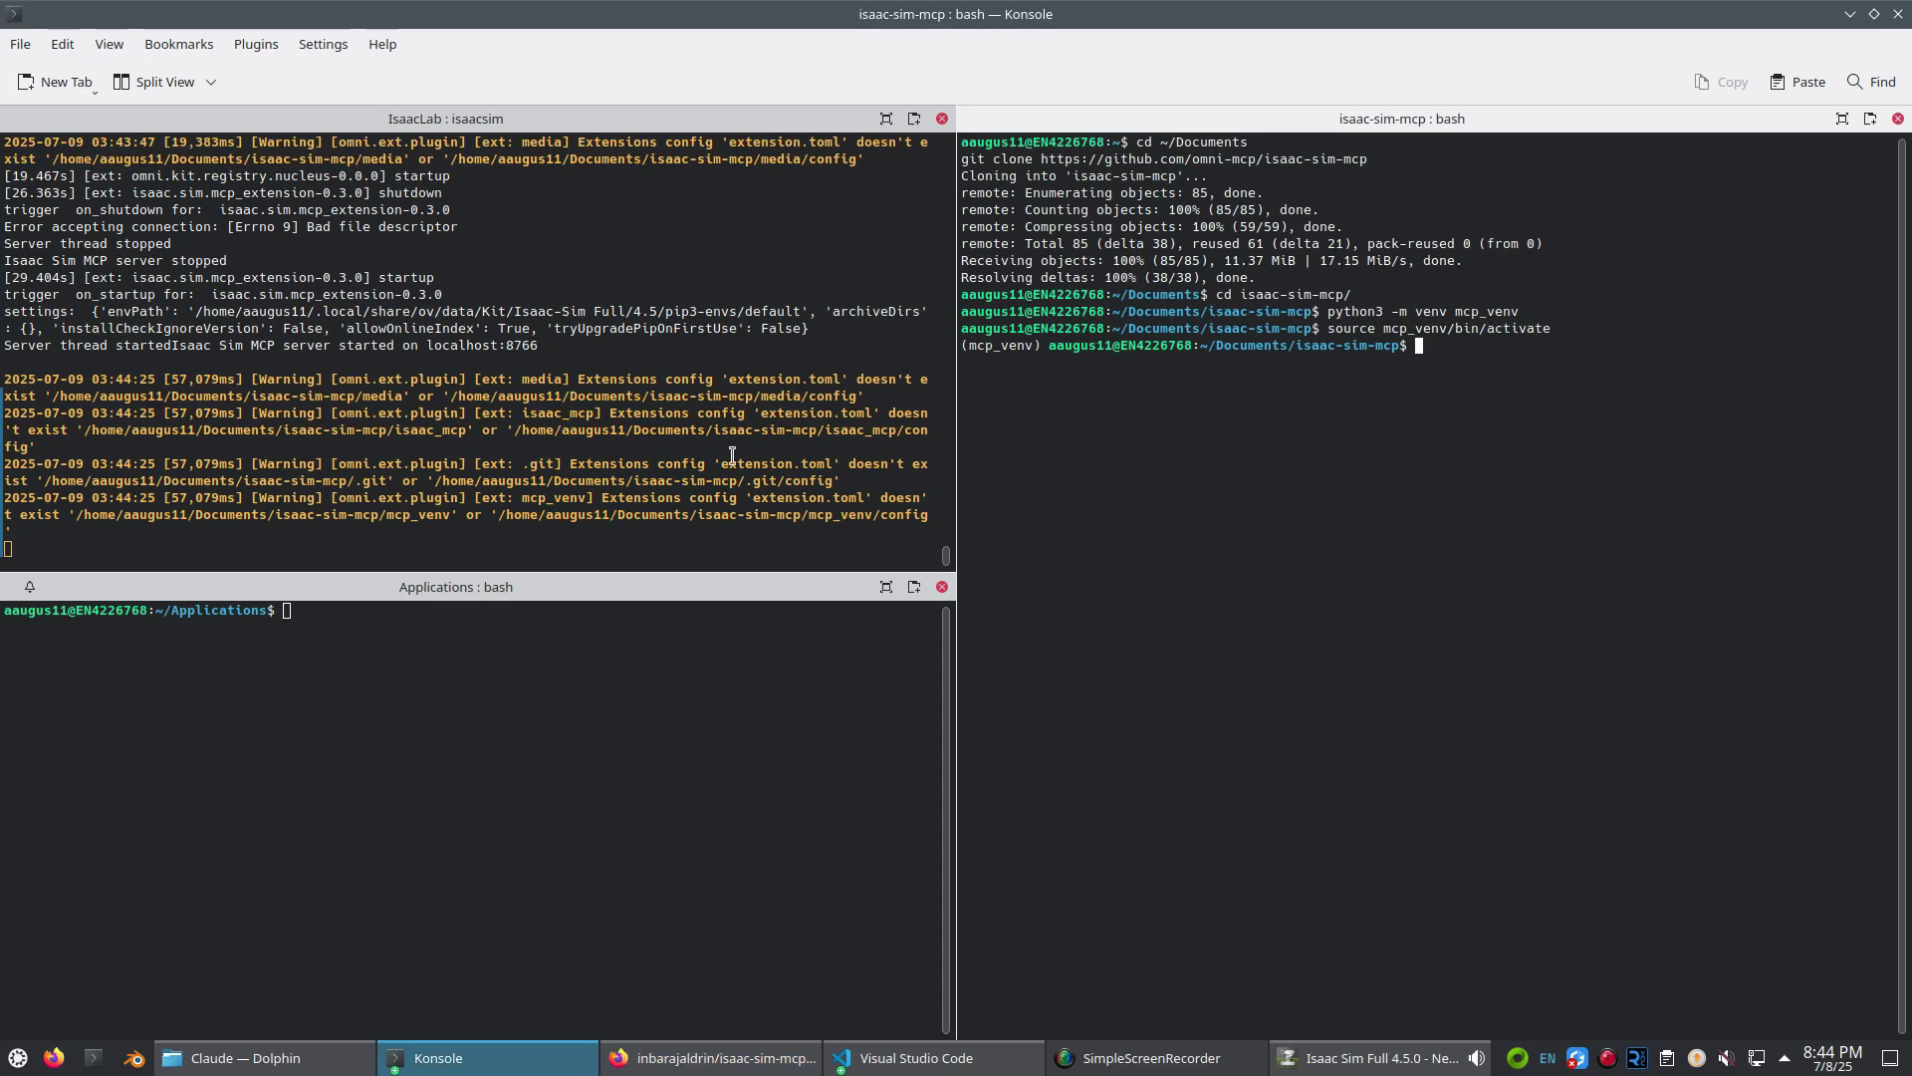
key("ctrl+shift+v")
key("Return")
- Copy the README's uv run command for isaac_mcp/server.py into the mcp_venv terminal
key("alt+Tab")
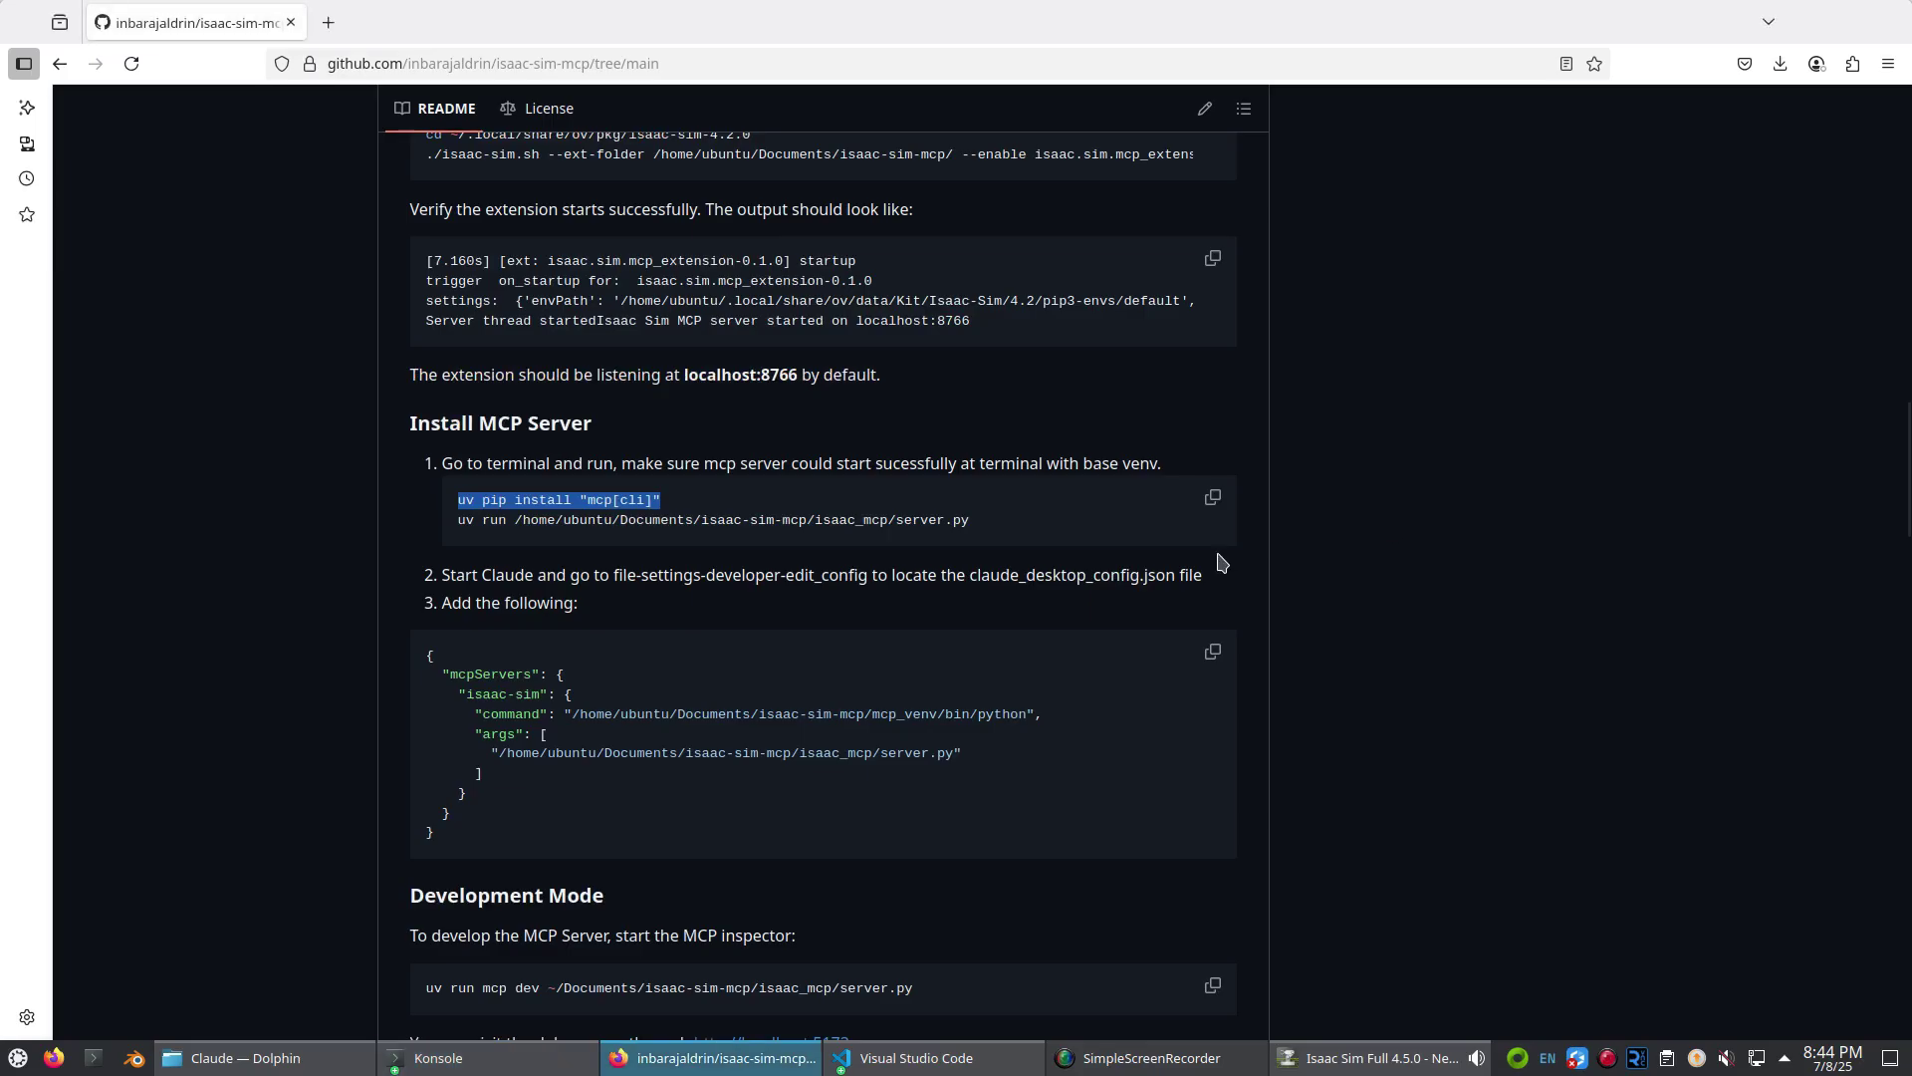
triple_click(543, 519)
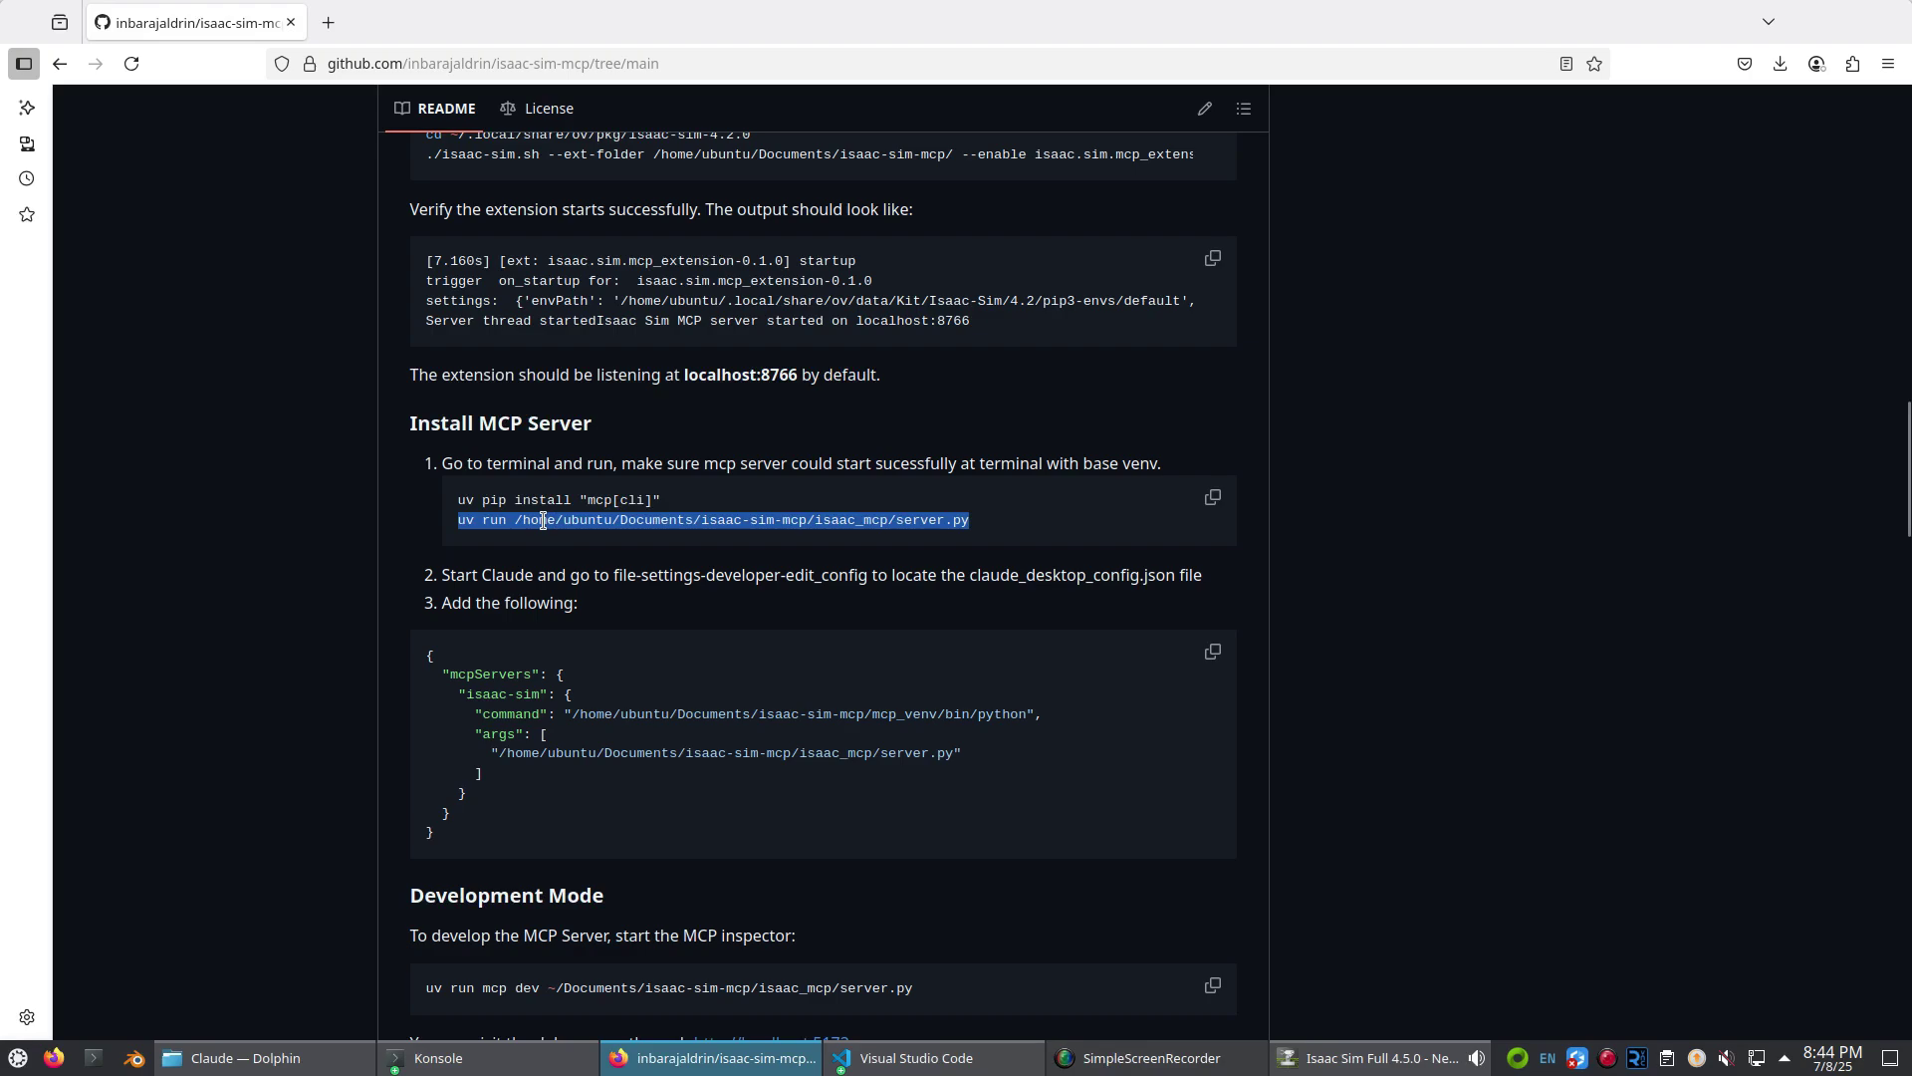
right_click(547, 529)
left_click(593, 542)
key("alt+Tab")
key("ctrl+shift+v")
- Replace ubuntu in the server.py path with the local account's user name and run the command to start the MCP server
key("Left")
key("Left")
key("Left")
key("Left")
key("Left")
key("Left")
key("Left")
key("Left")
key("Left")
key("Left")
key("Left")
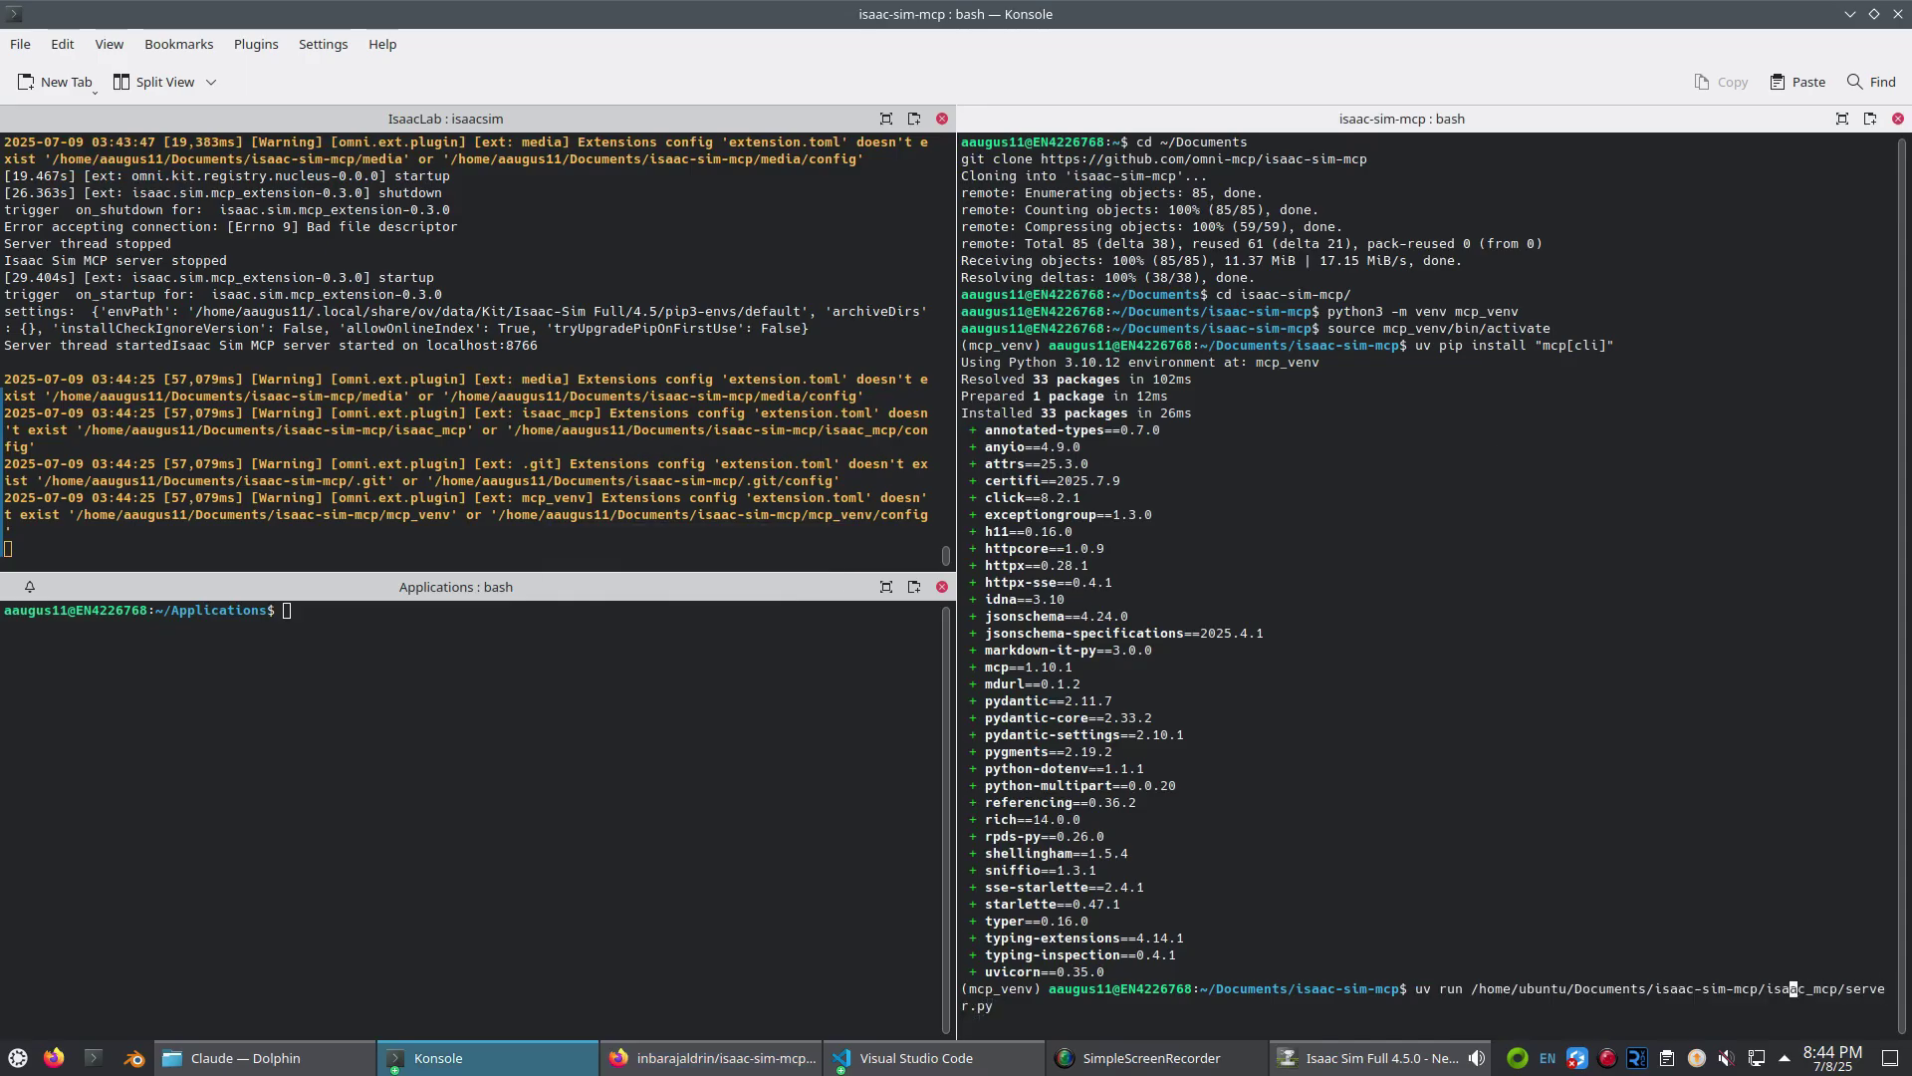
key("Left")
key("BackSpace")
key("BackSpace")
key("BackSpace")
key("BackSpace")
key("BackSpace")
key("BackSpace")
type("aaugus11")
key("Return")
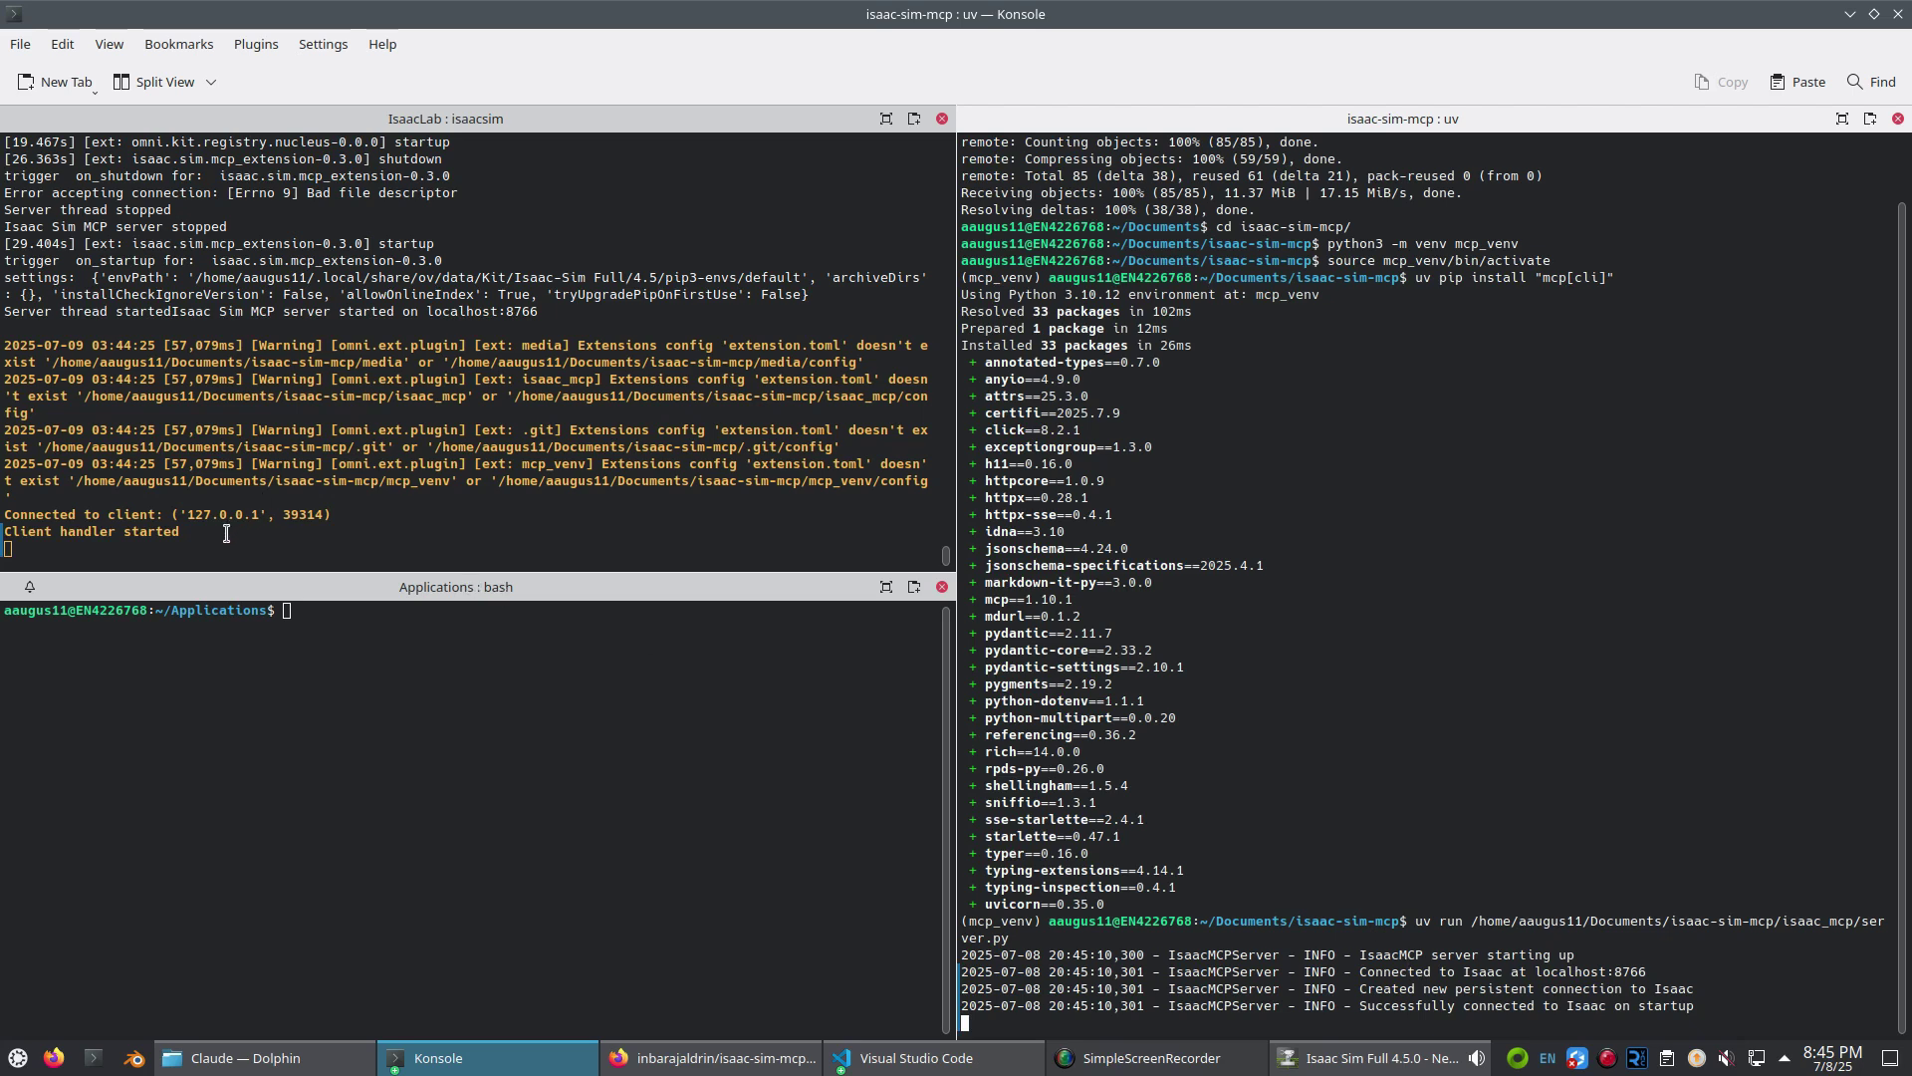
- Launch the claude-desktop-0.11.6 AppImage from the Applications terminal
left_click(381, 672)
type(".")
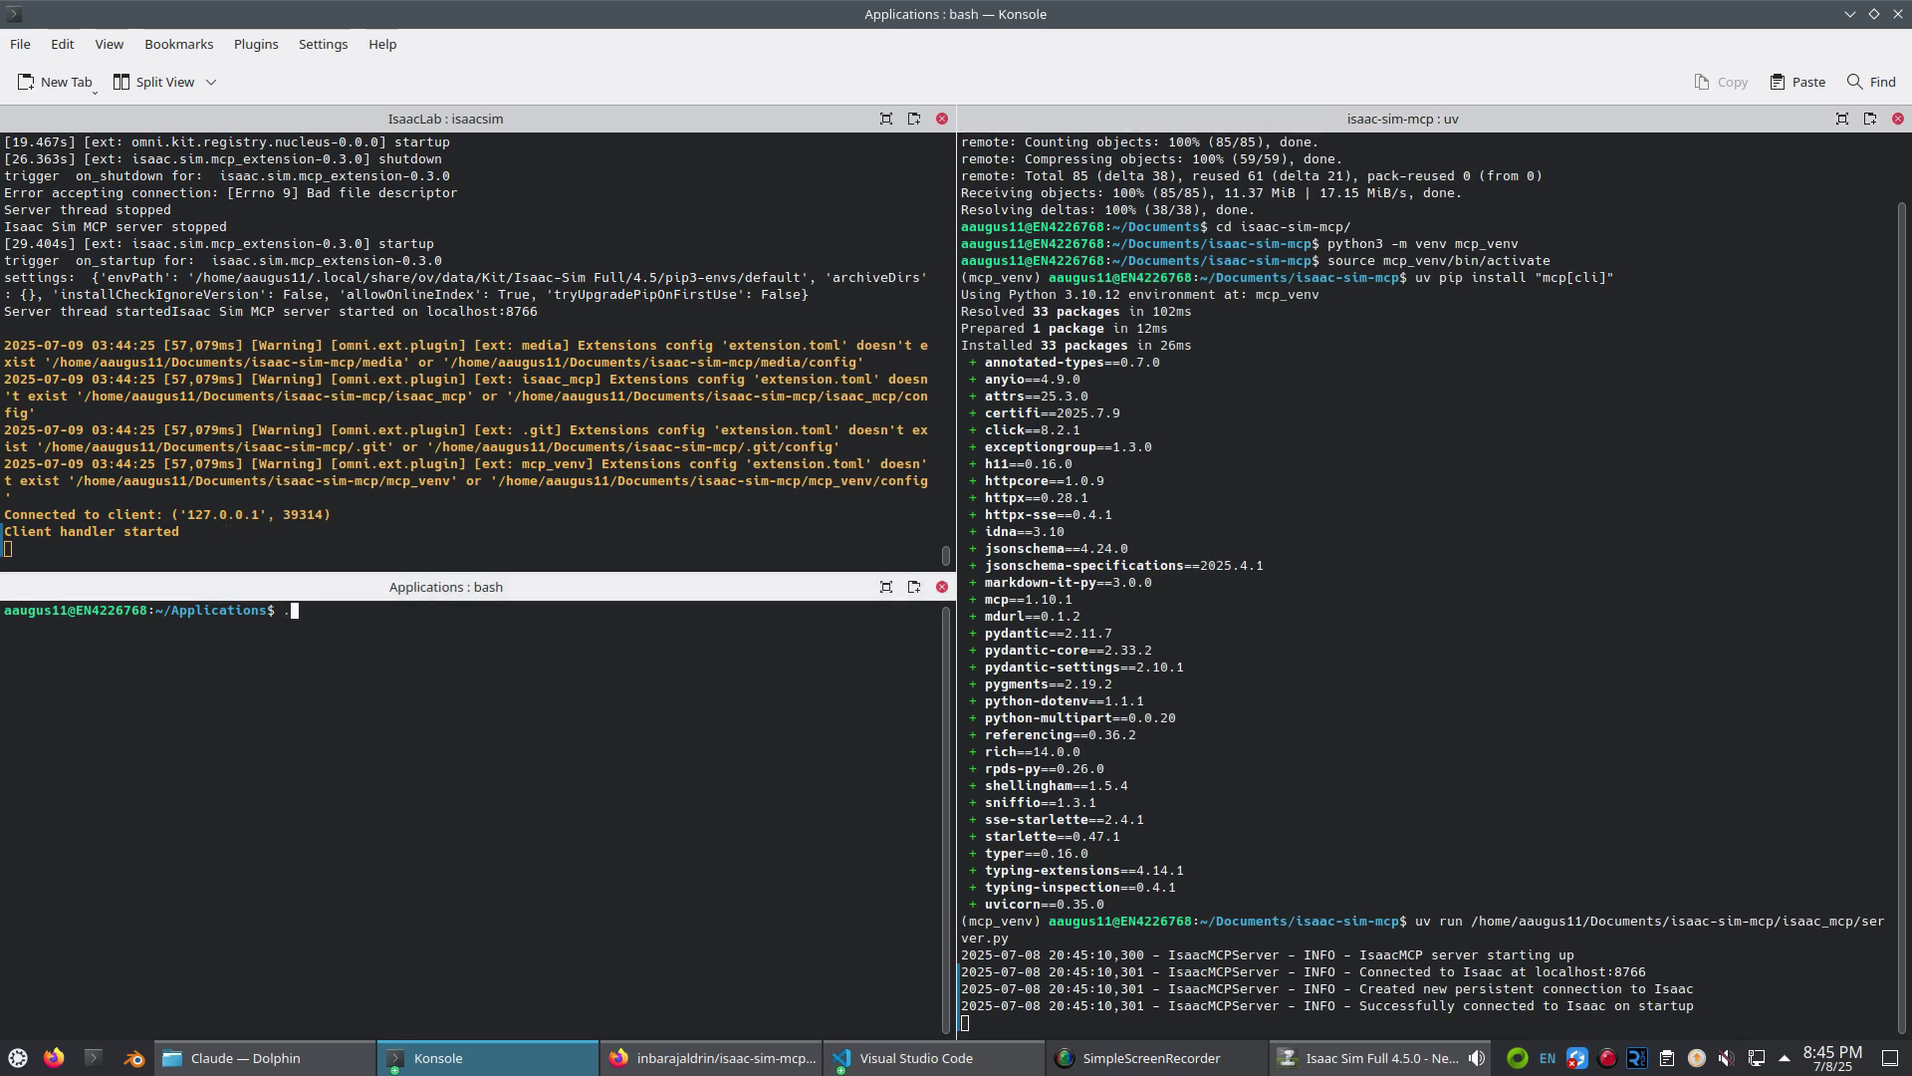
type("/cl")
key("Tab")
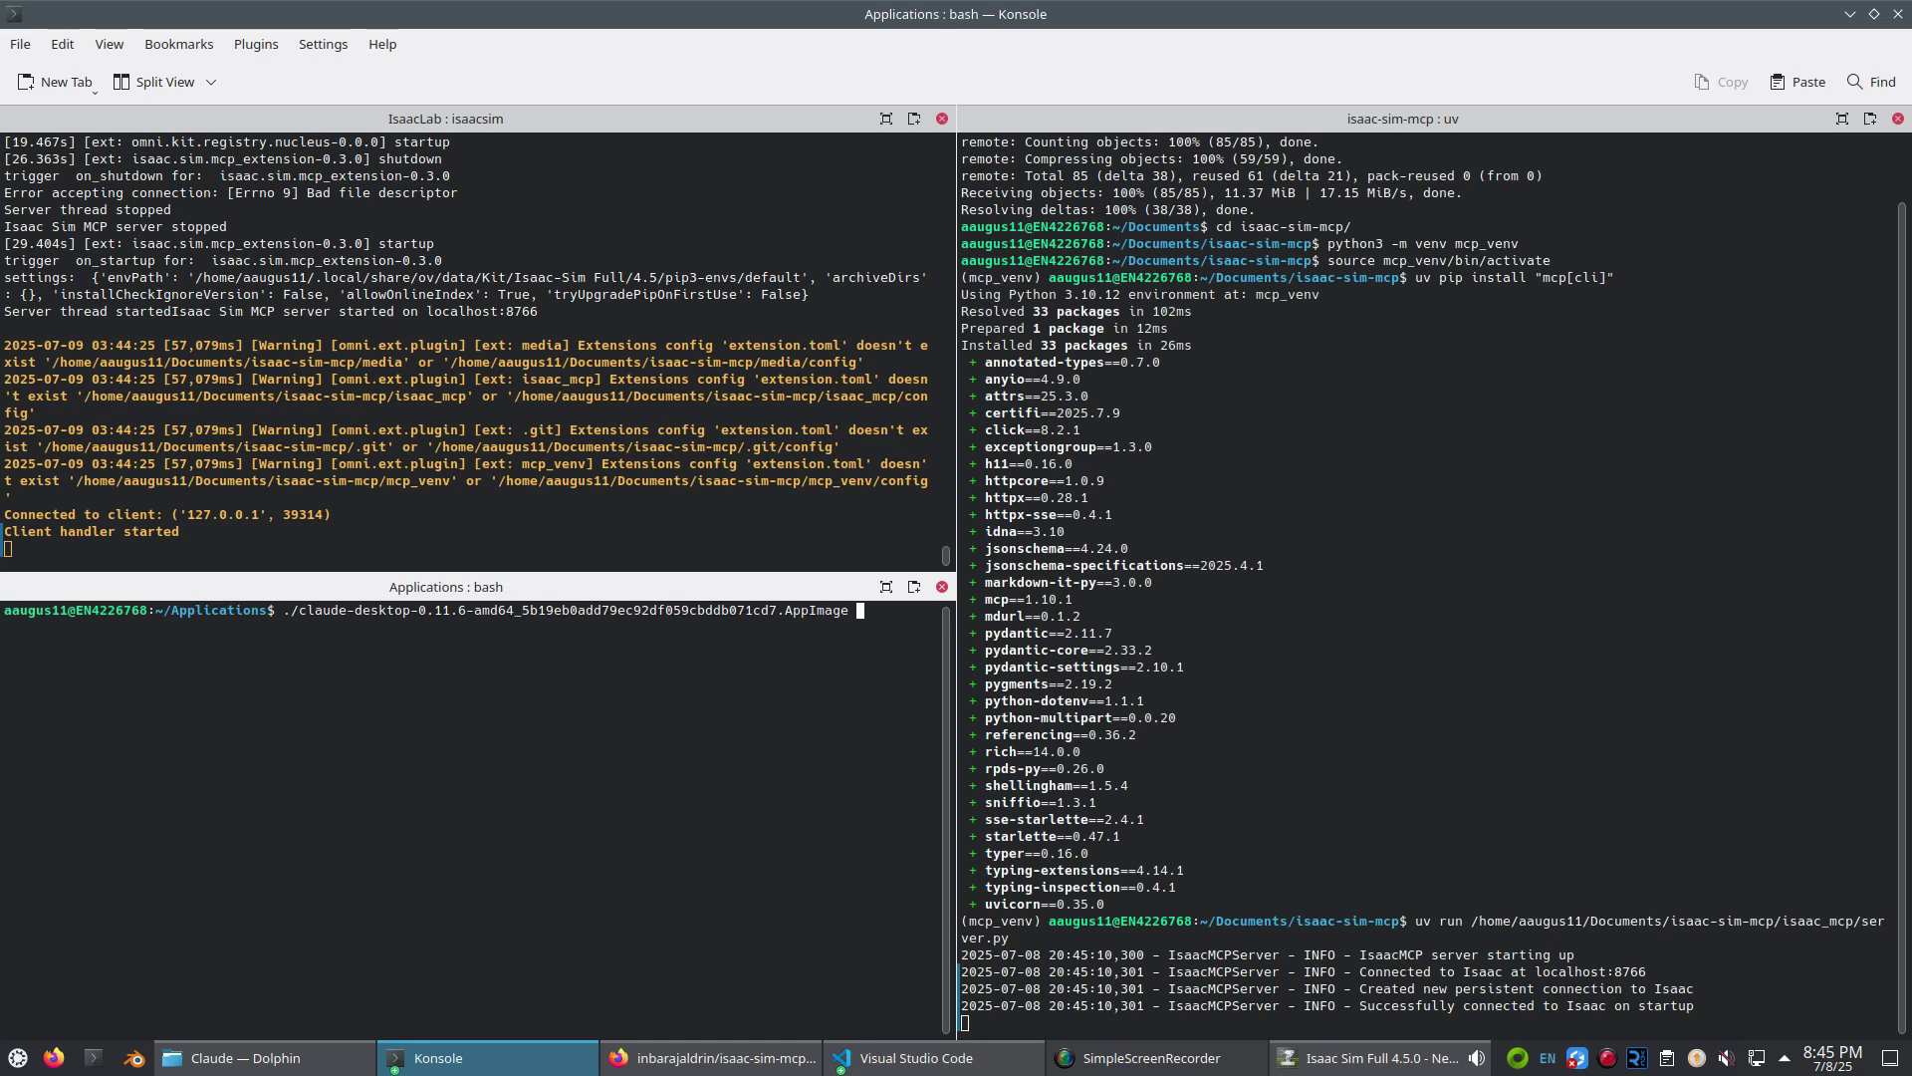
key("Return")
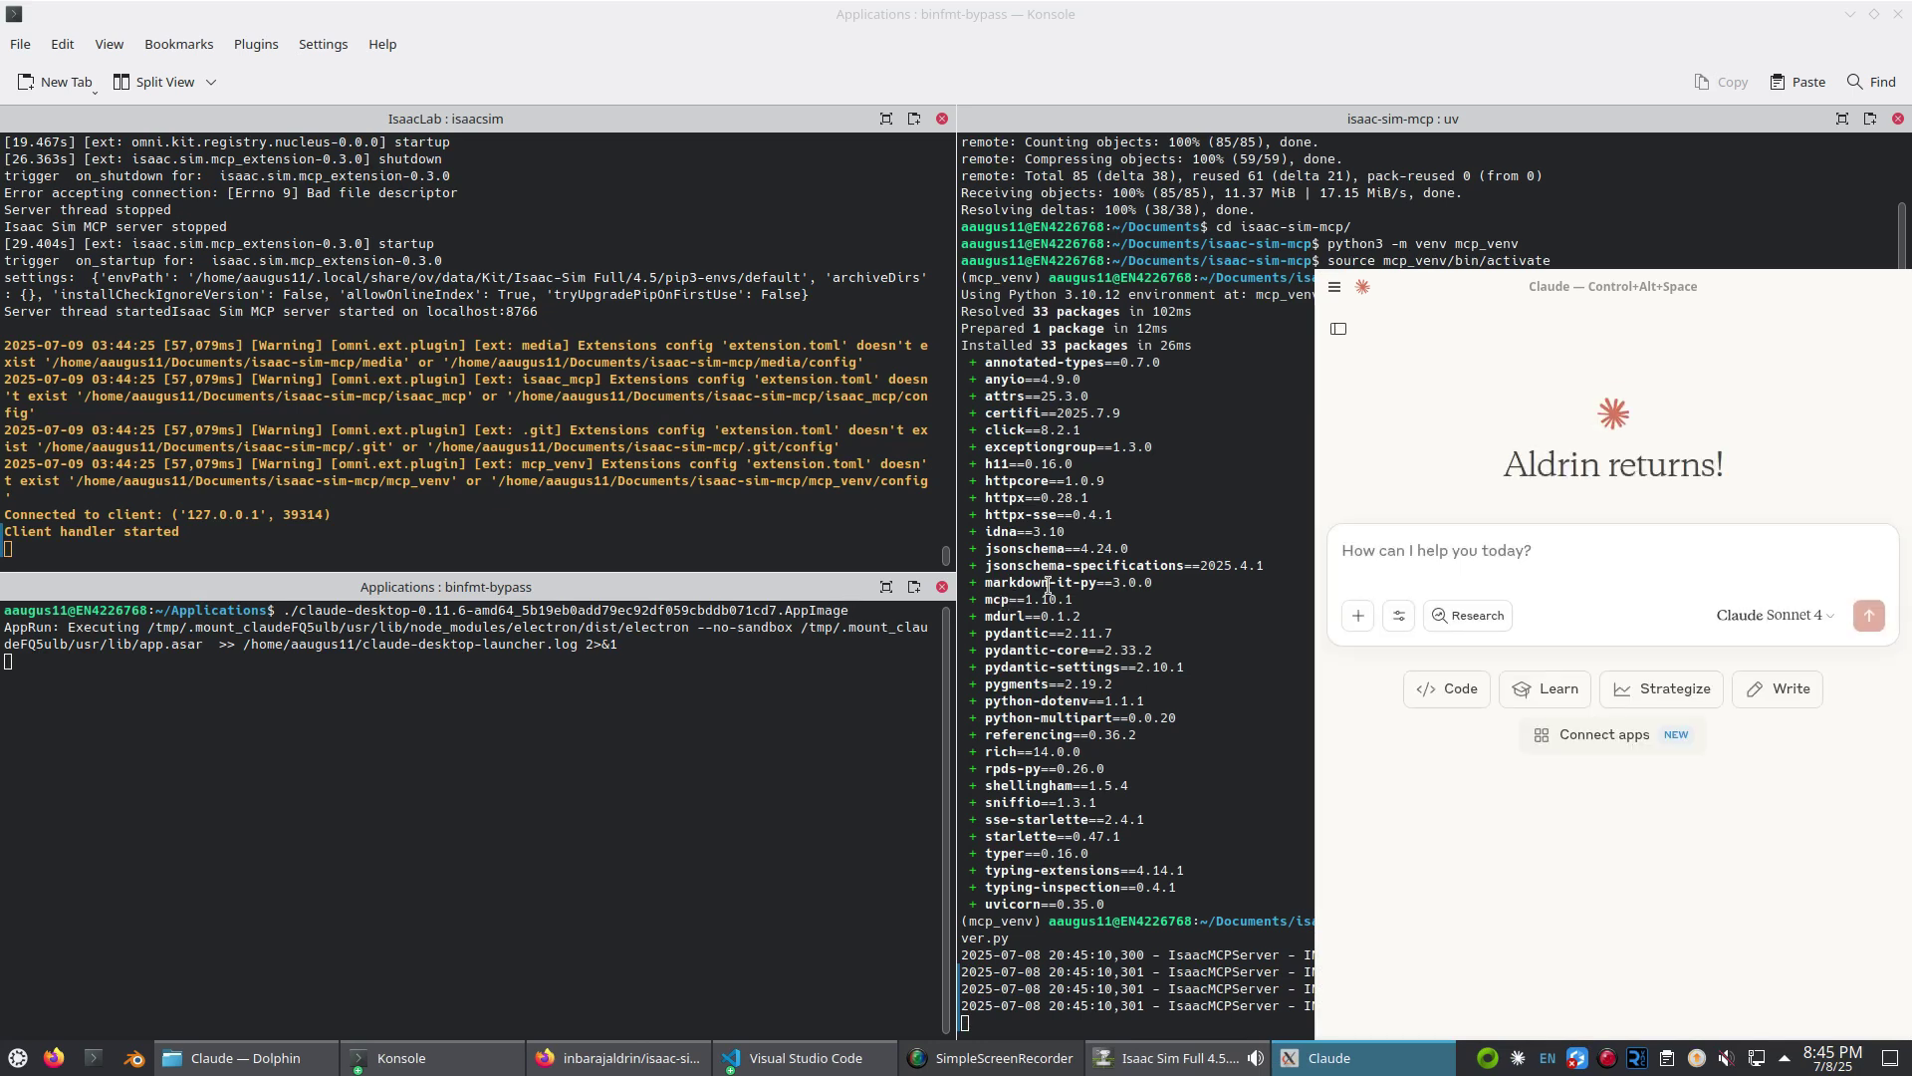
- Open Claude's developer settings and choose to edit the MCP configuration
left_click(1333, 292)
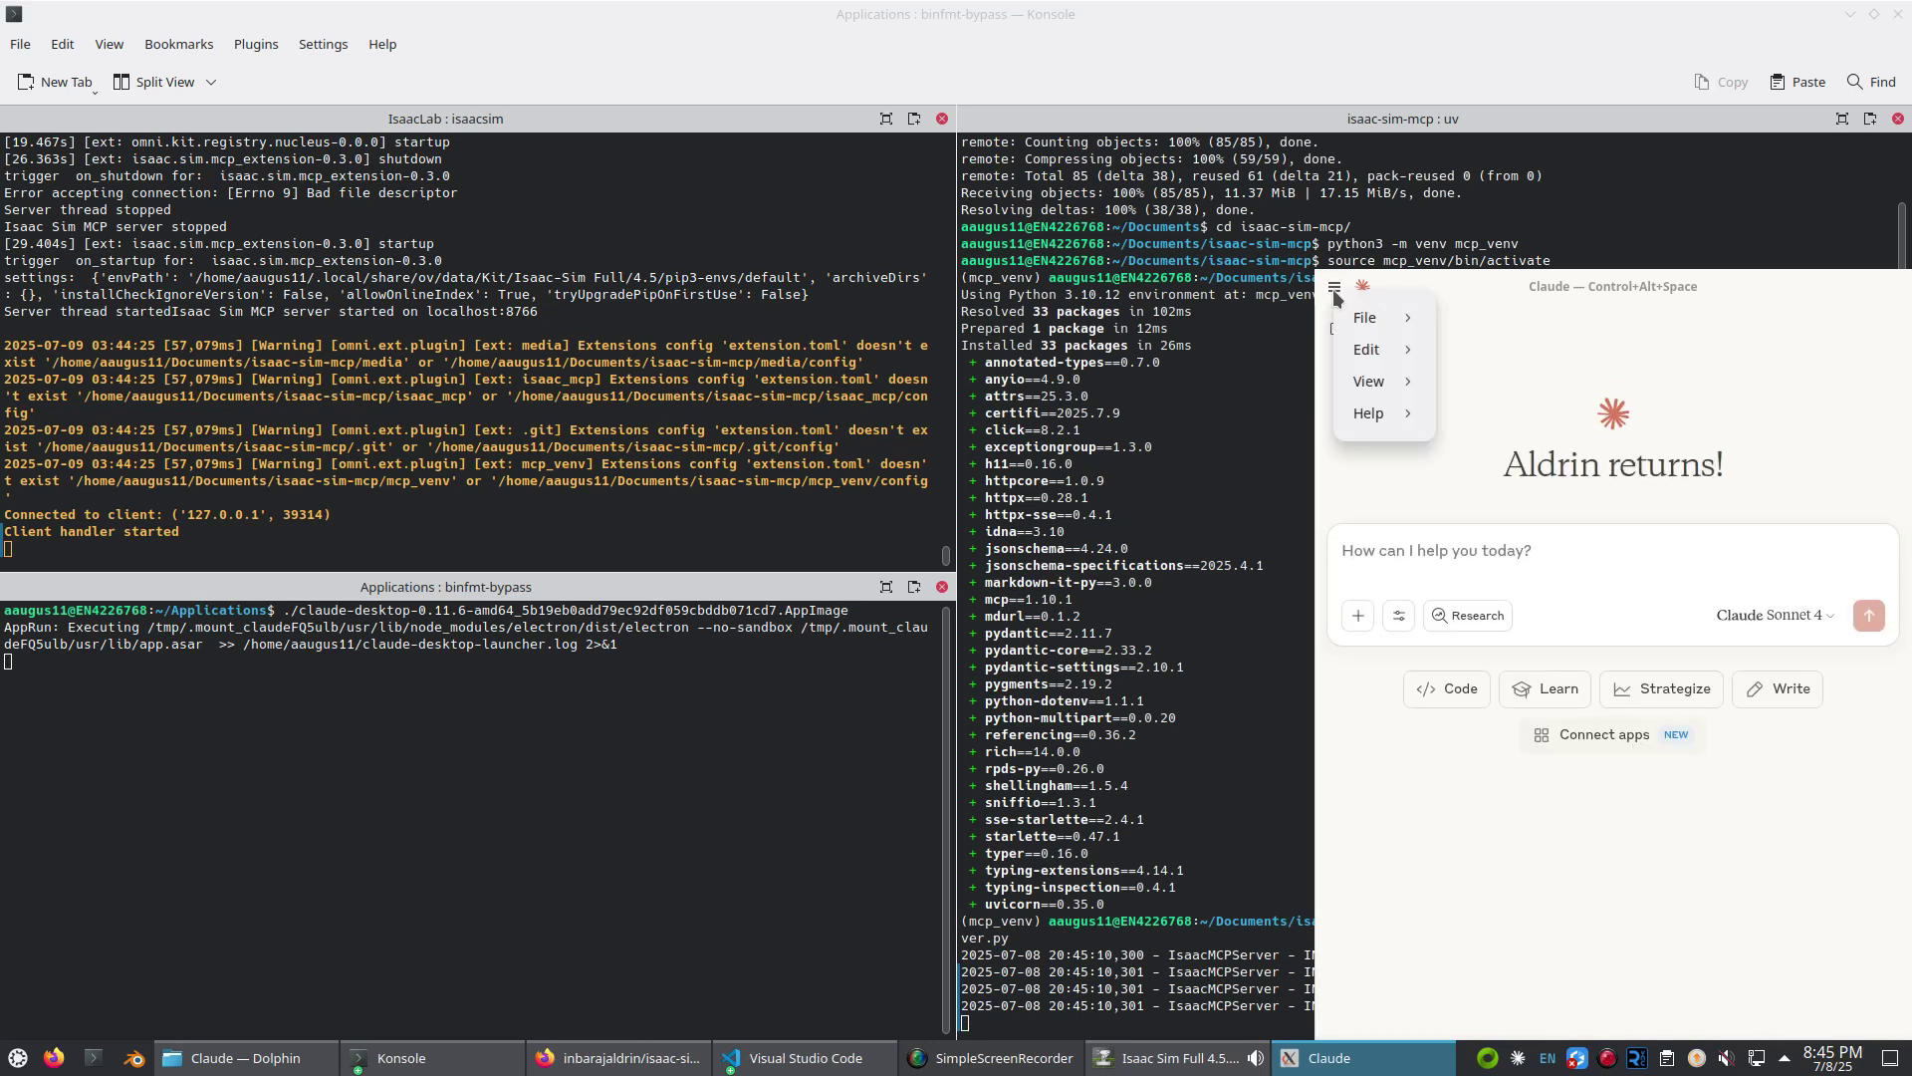
mouse_move(1369, 316)
left_click(1483, 348)
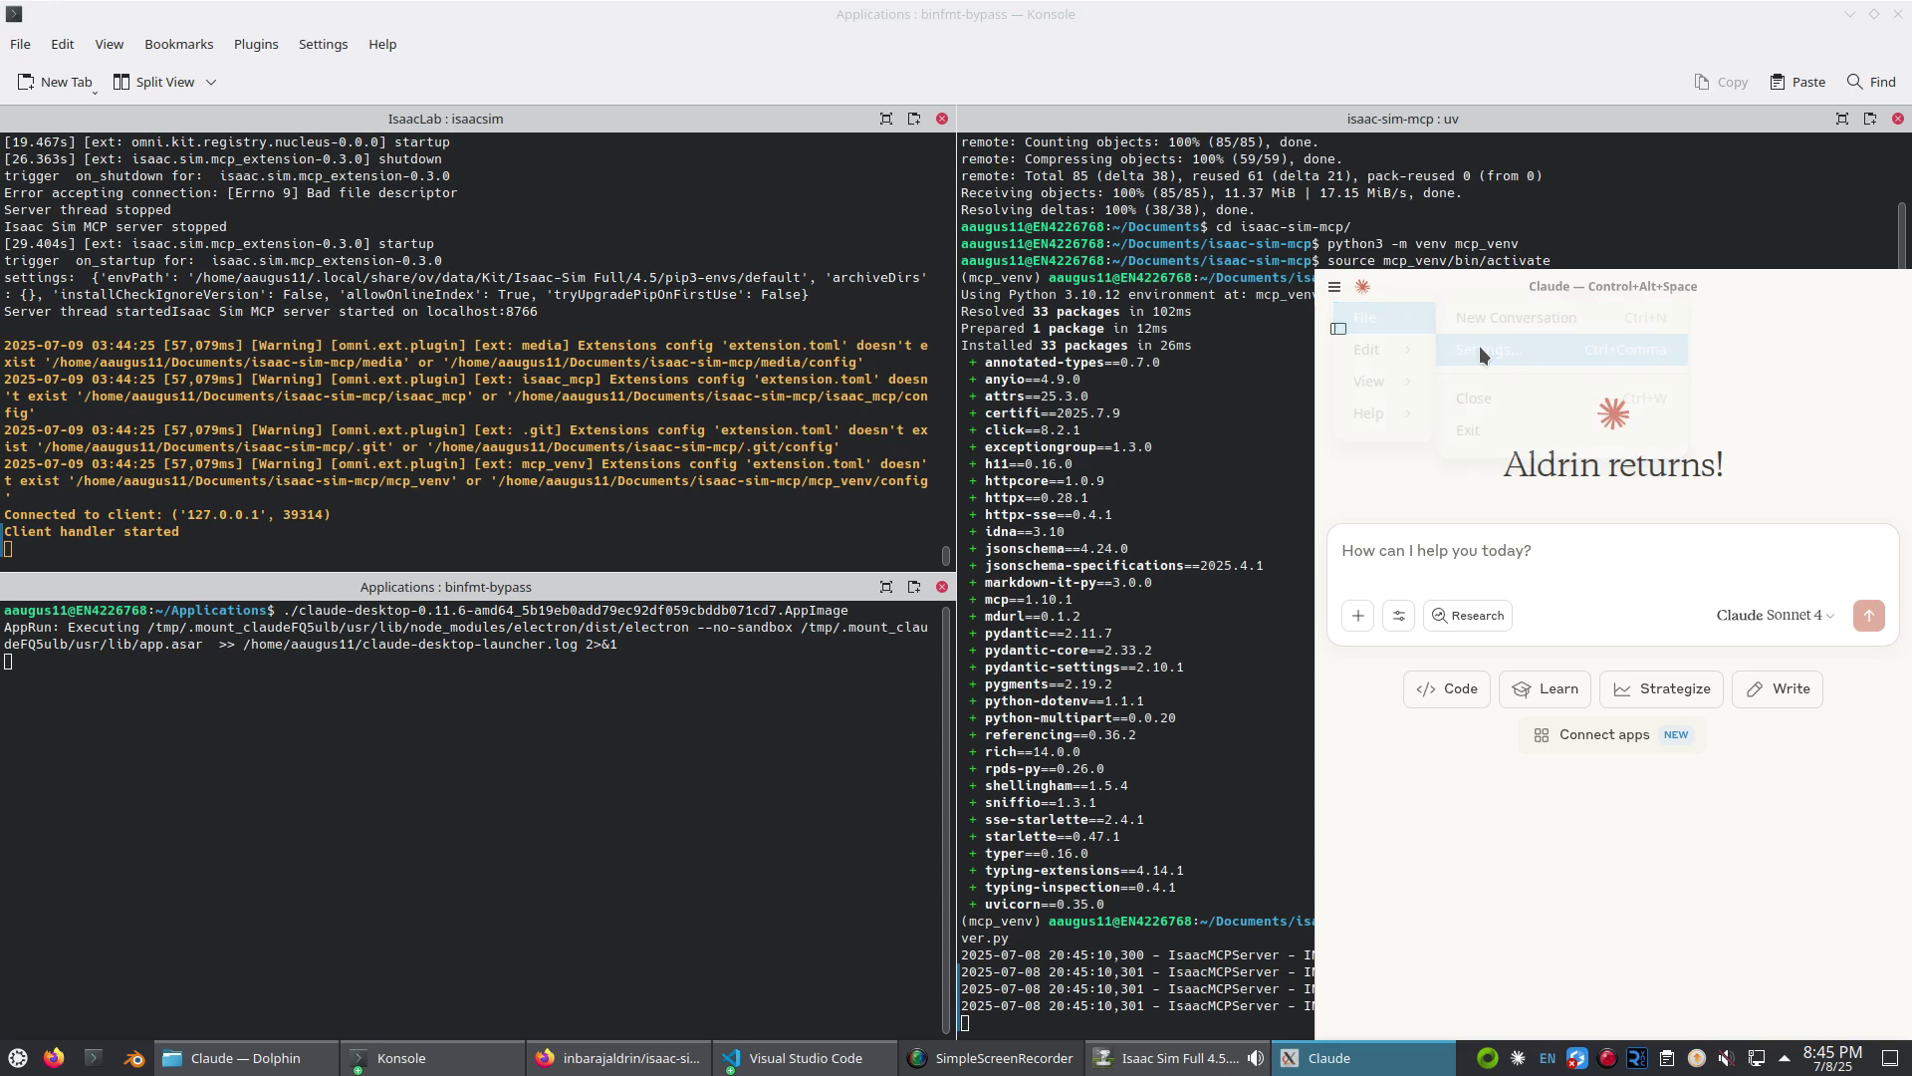
left_click(624, 338)
left_click(980, 581)
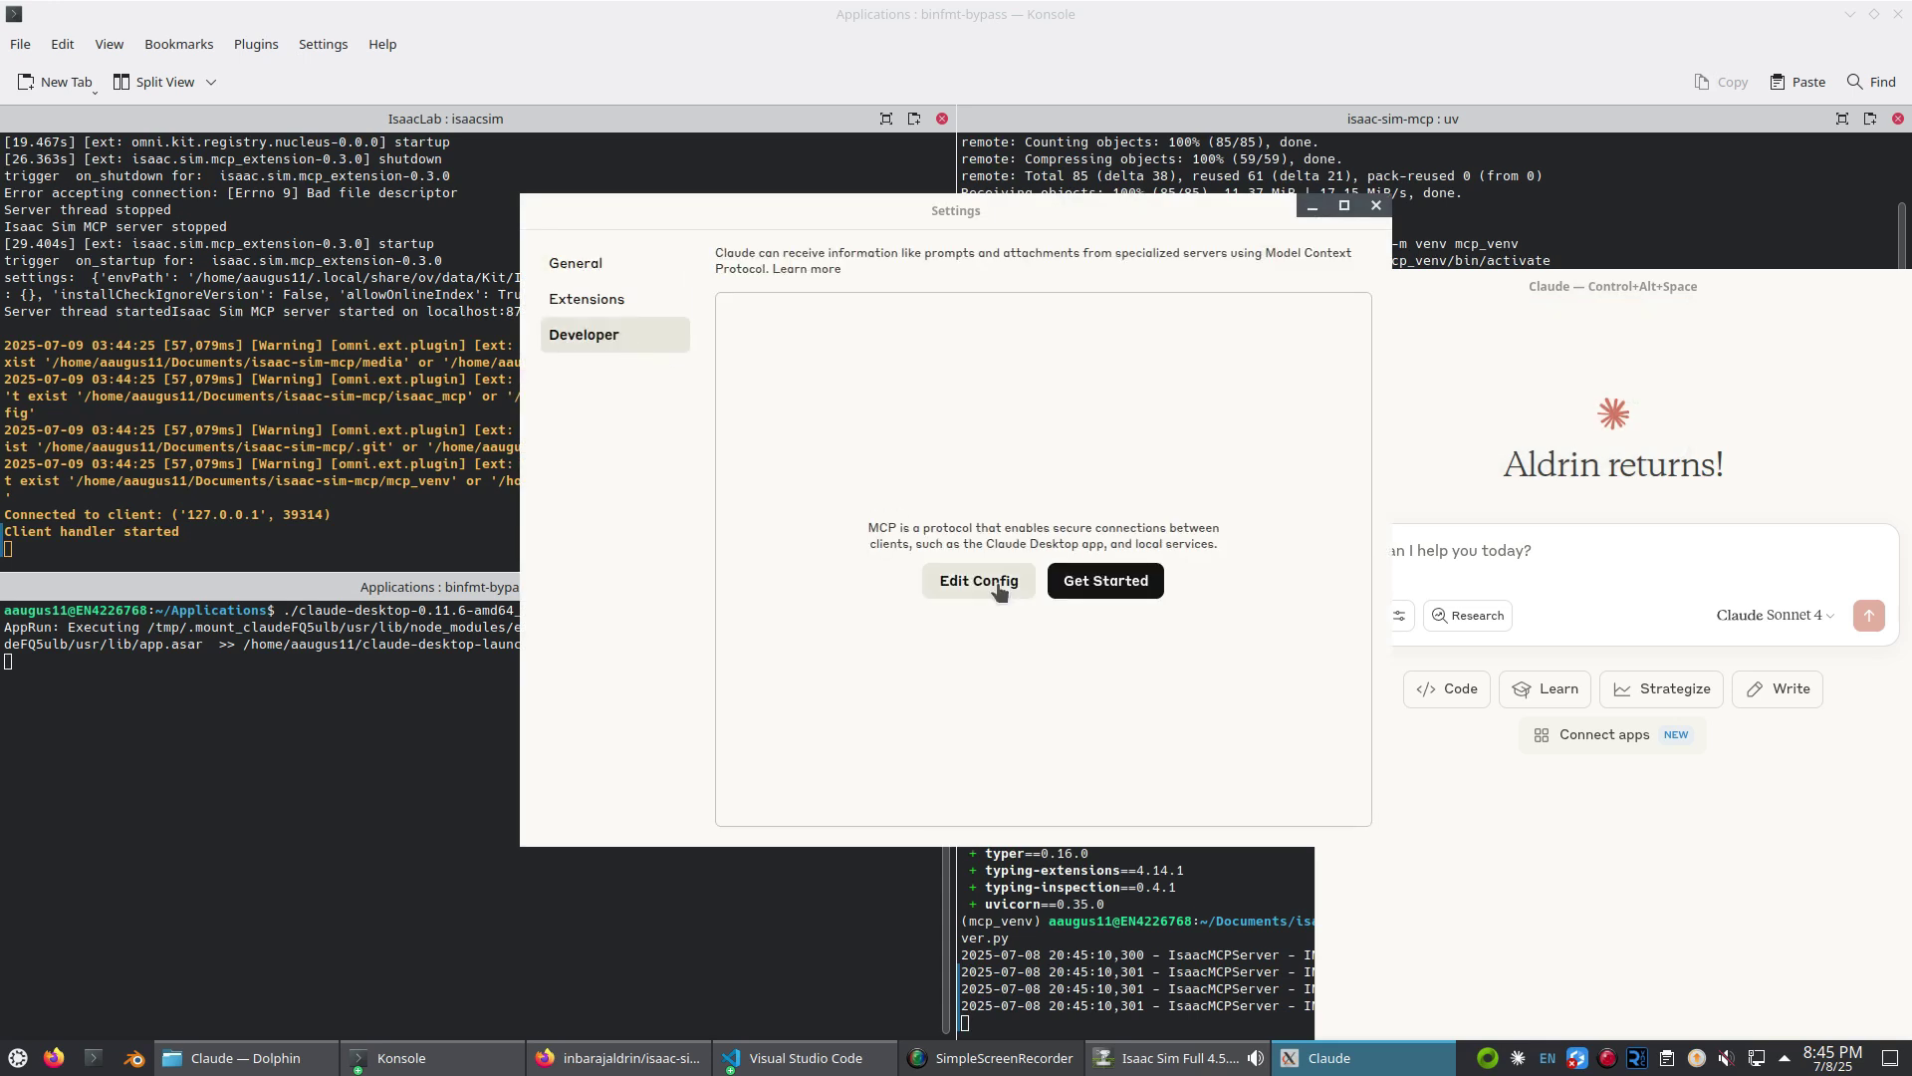
- Open claude_desktop_config.json from the Claude config folder in Text Editor
right_click(858, 223)
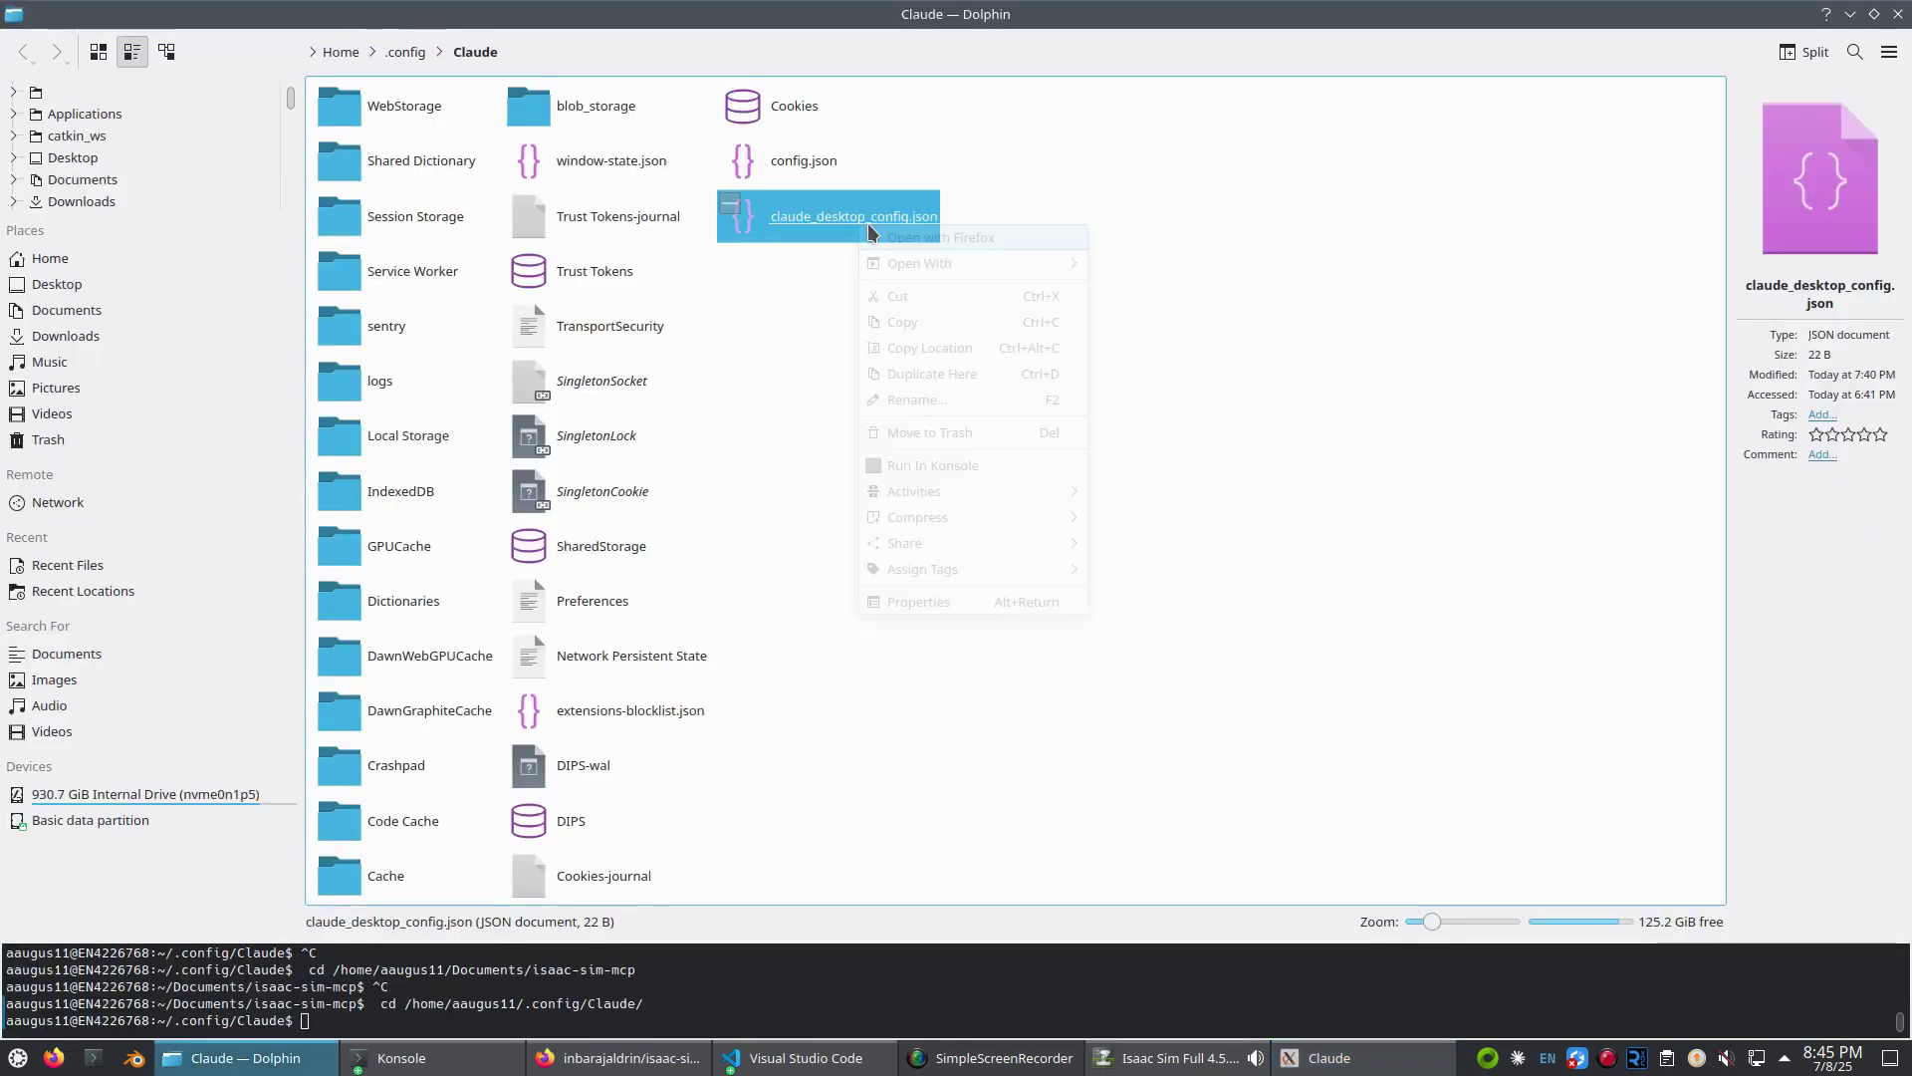
mouse_move(958, 255)
left_click(1129, 339)
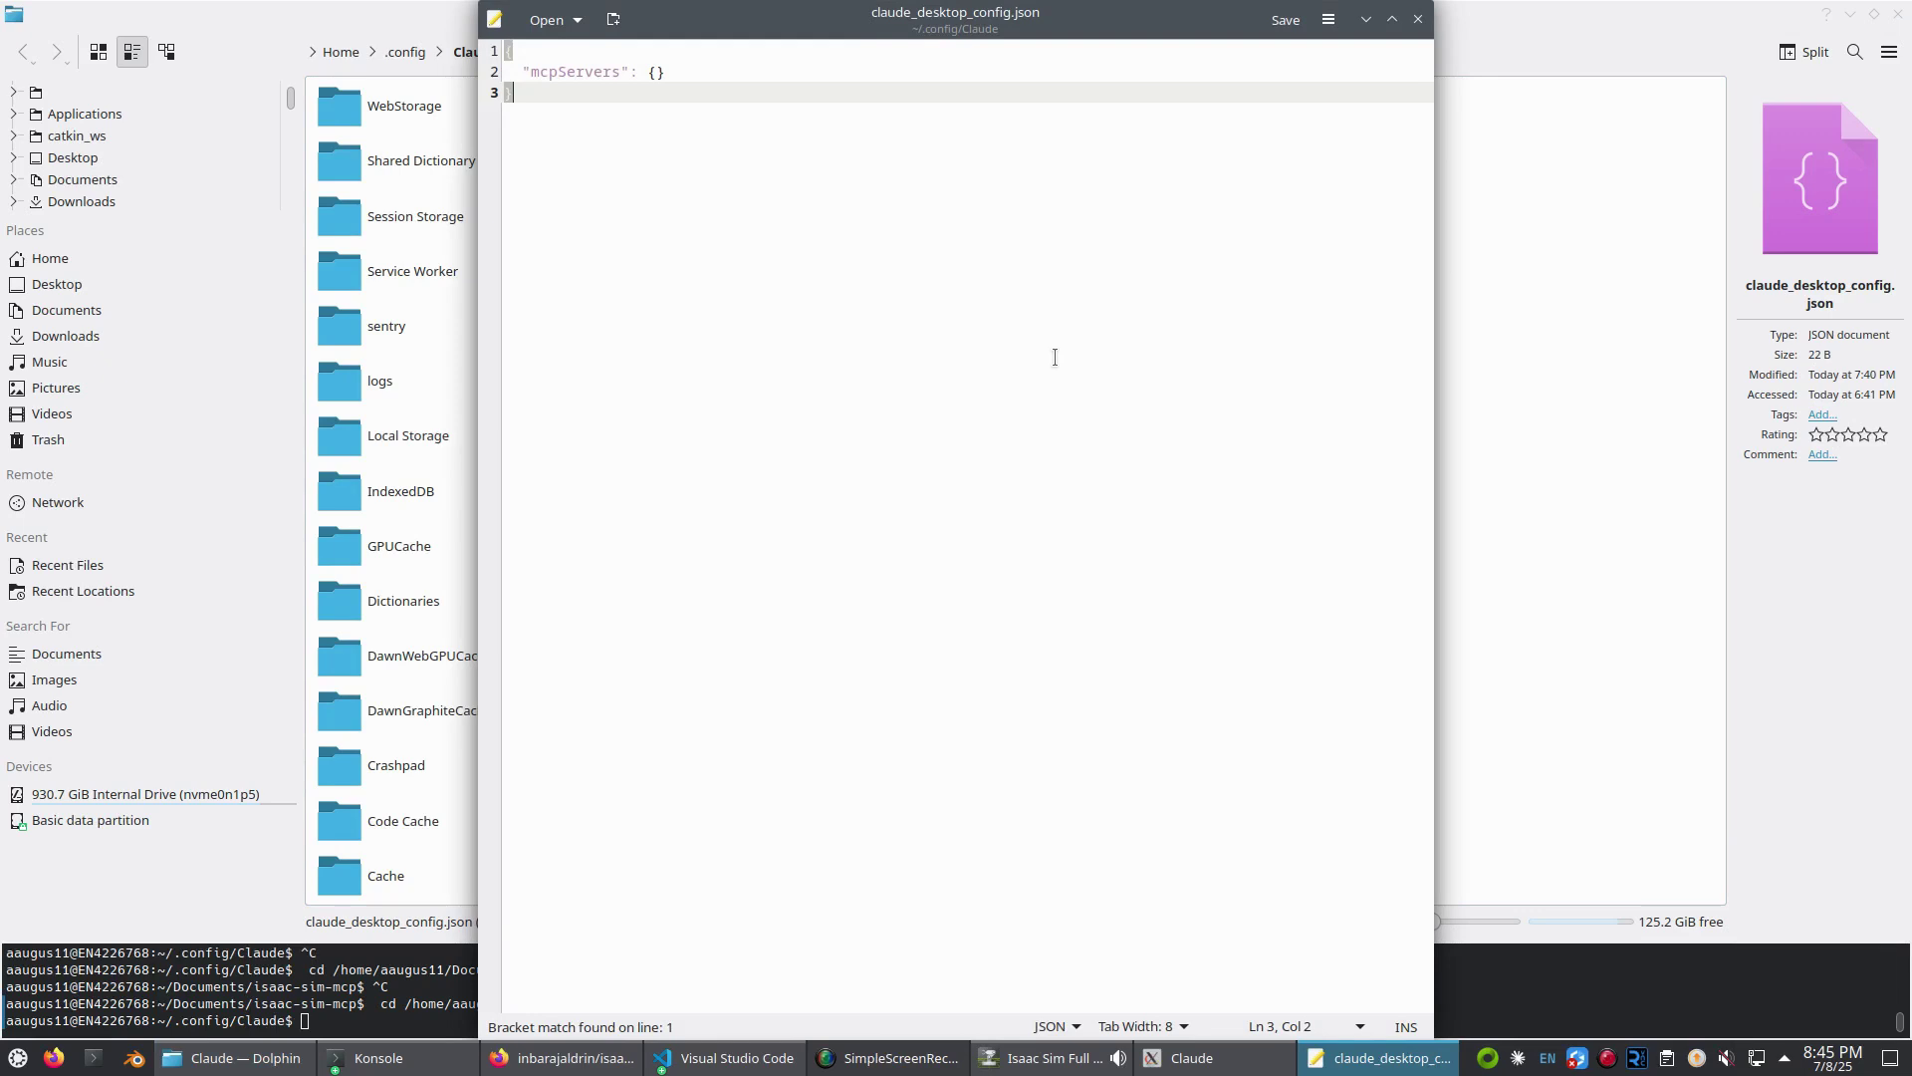
- Replace the contents of claude_desktop_config.json with the README's isaac-sim mcpServers block, then save and close the file
left_click(564, 1057)
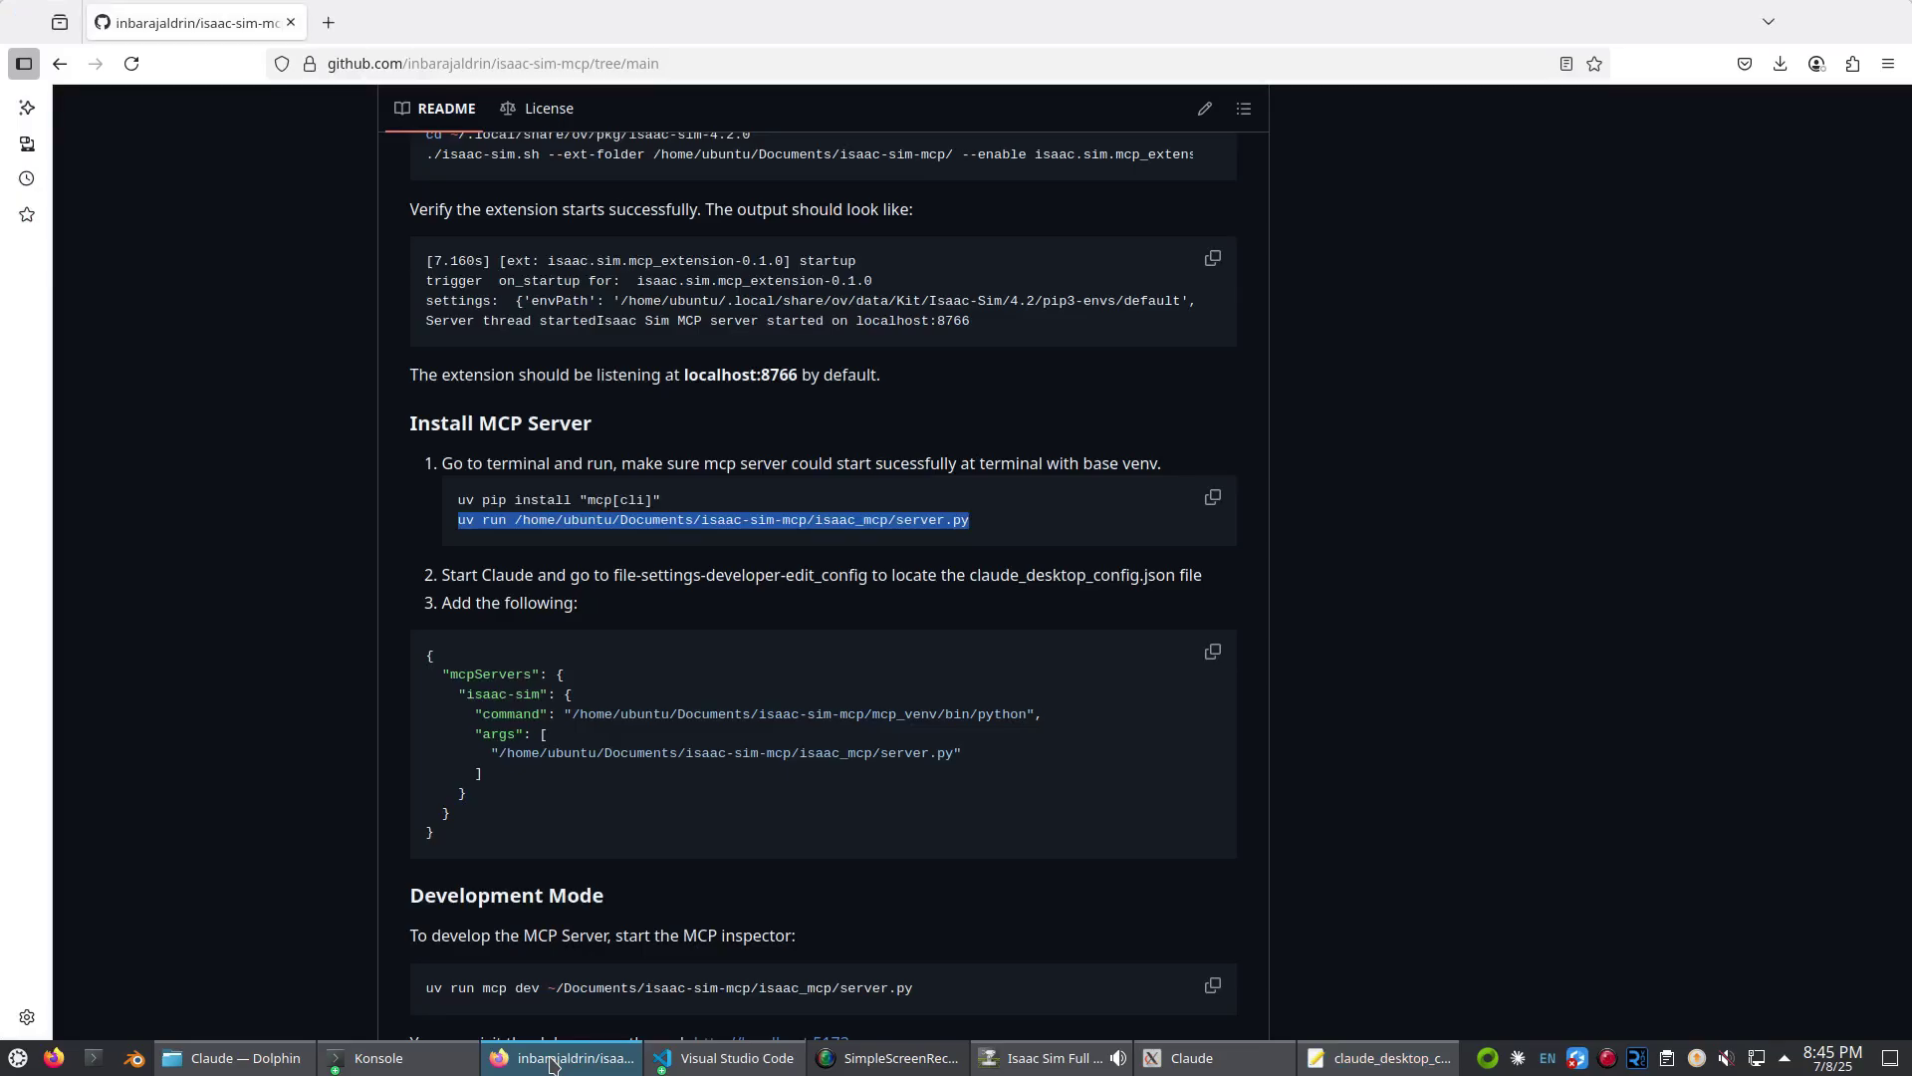
left_click(1211, 653)
key("alt+Tab")
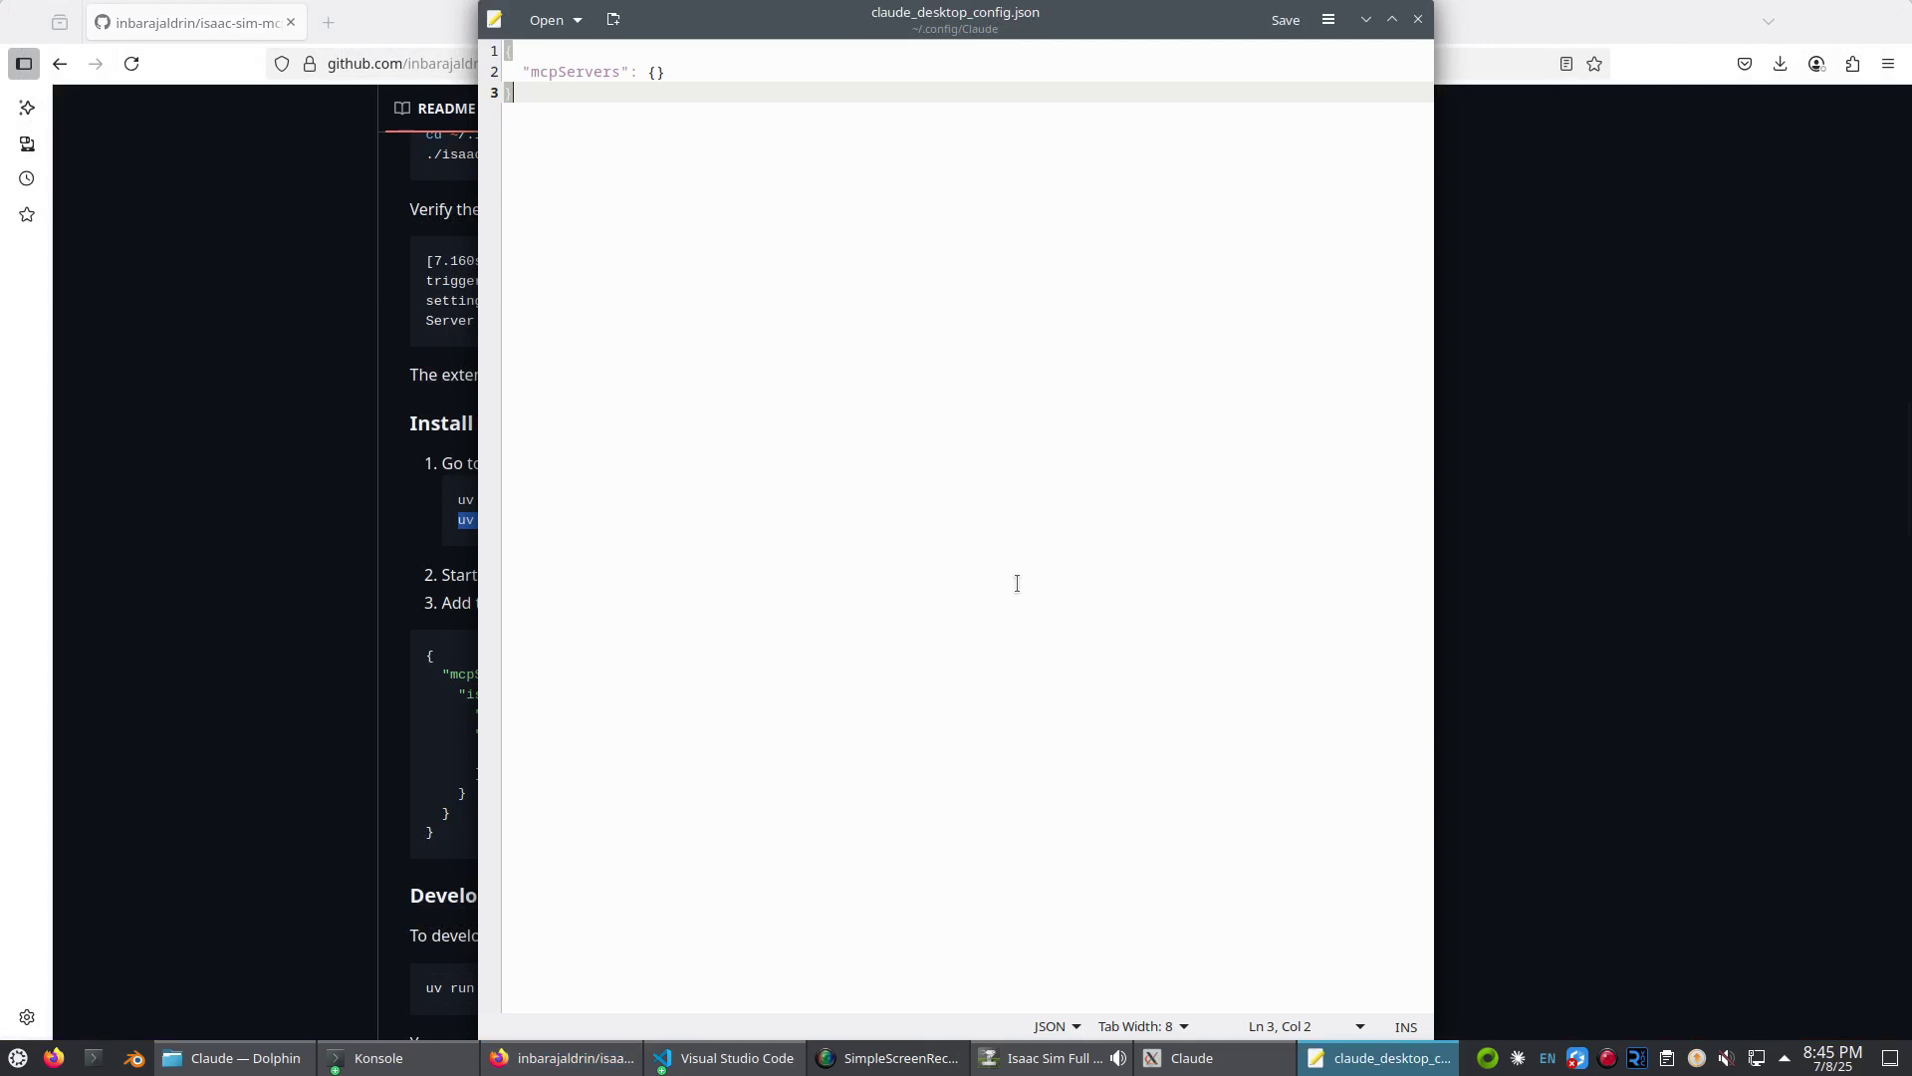
key("ctrl+a")
key("ctrl+v")
key("ctrl+s")
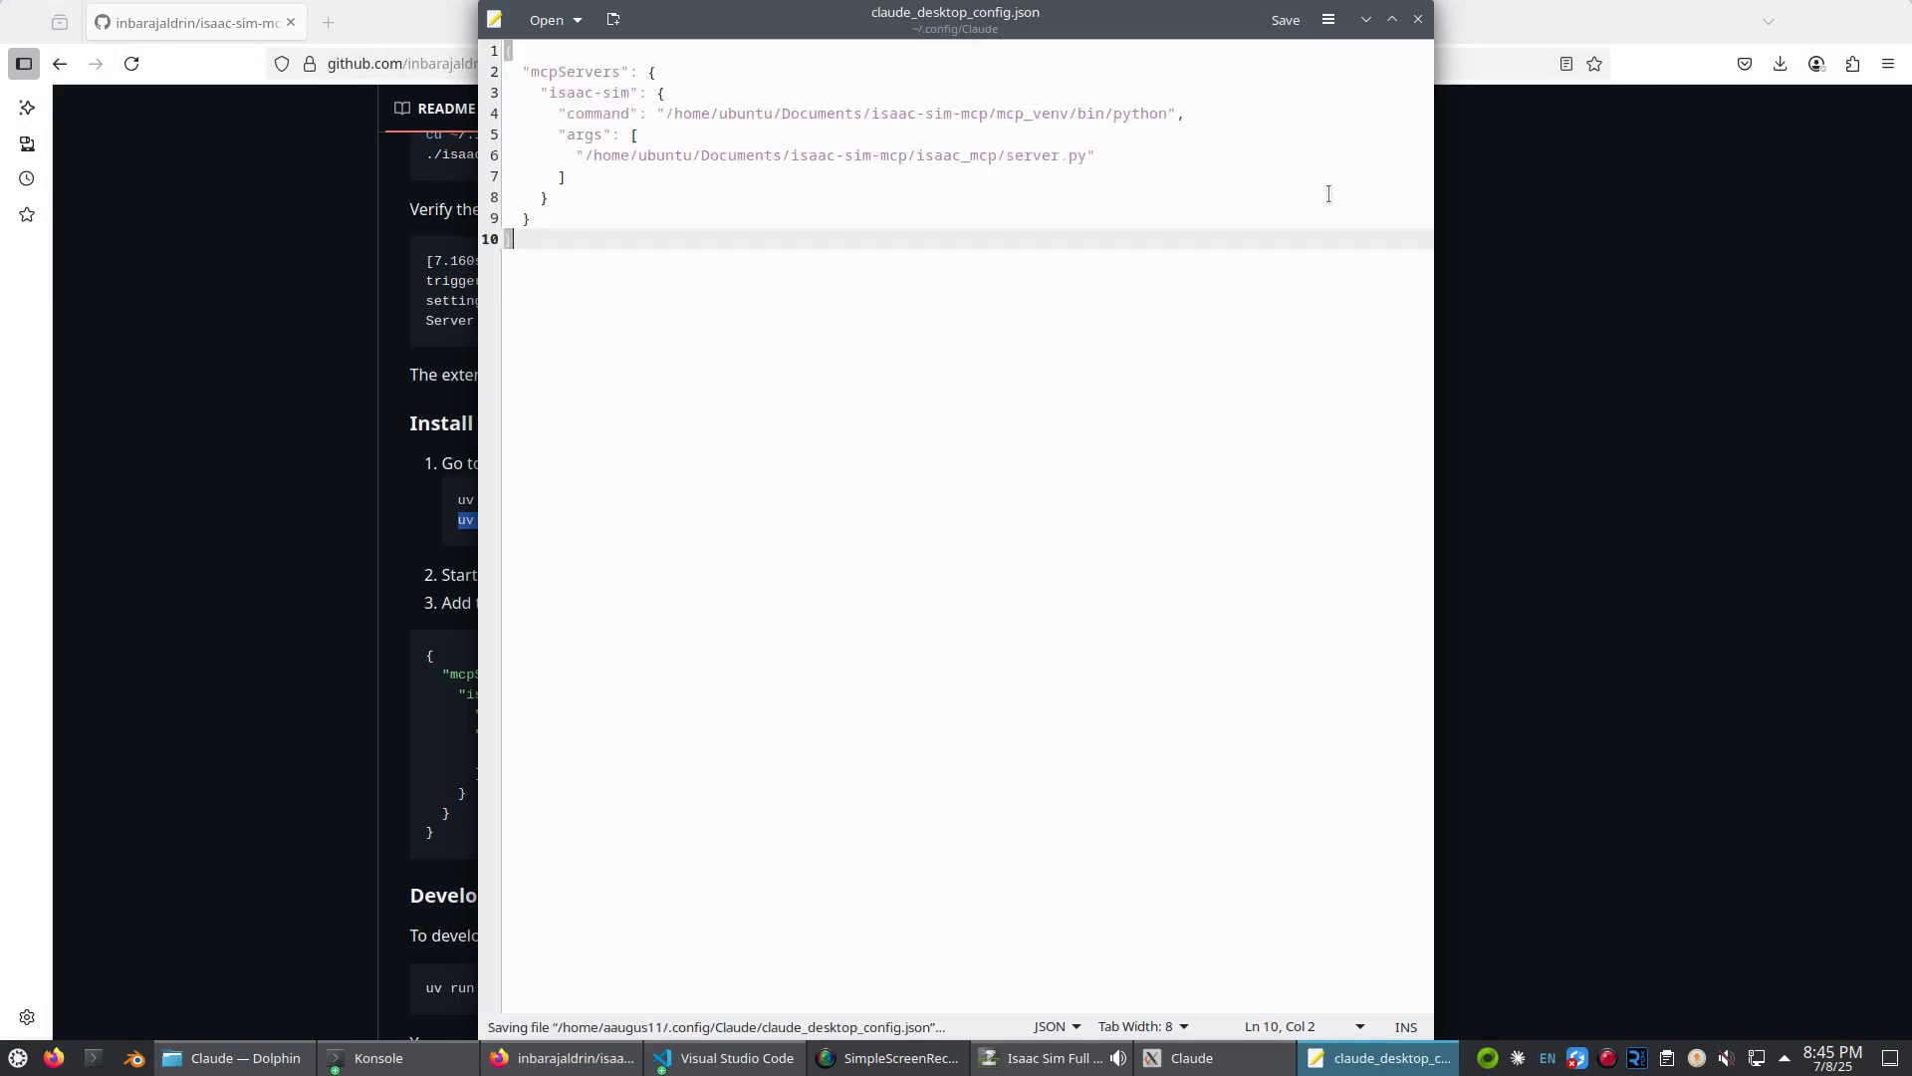
left_click(1418, 19)
- Close Claude's settings window and exit Claude
left_click(1313, 1062)
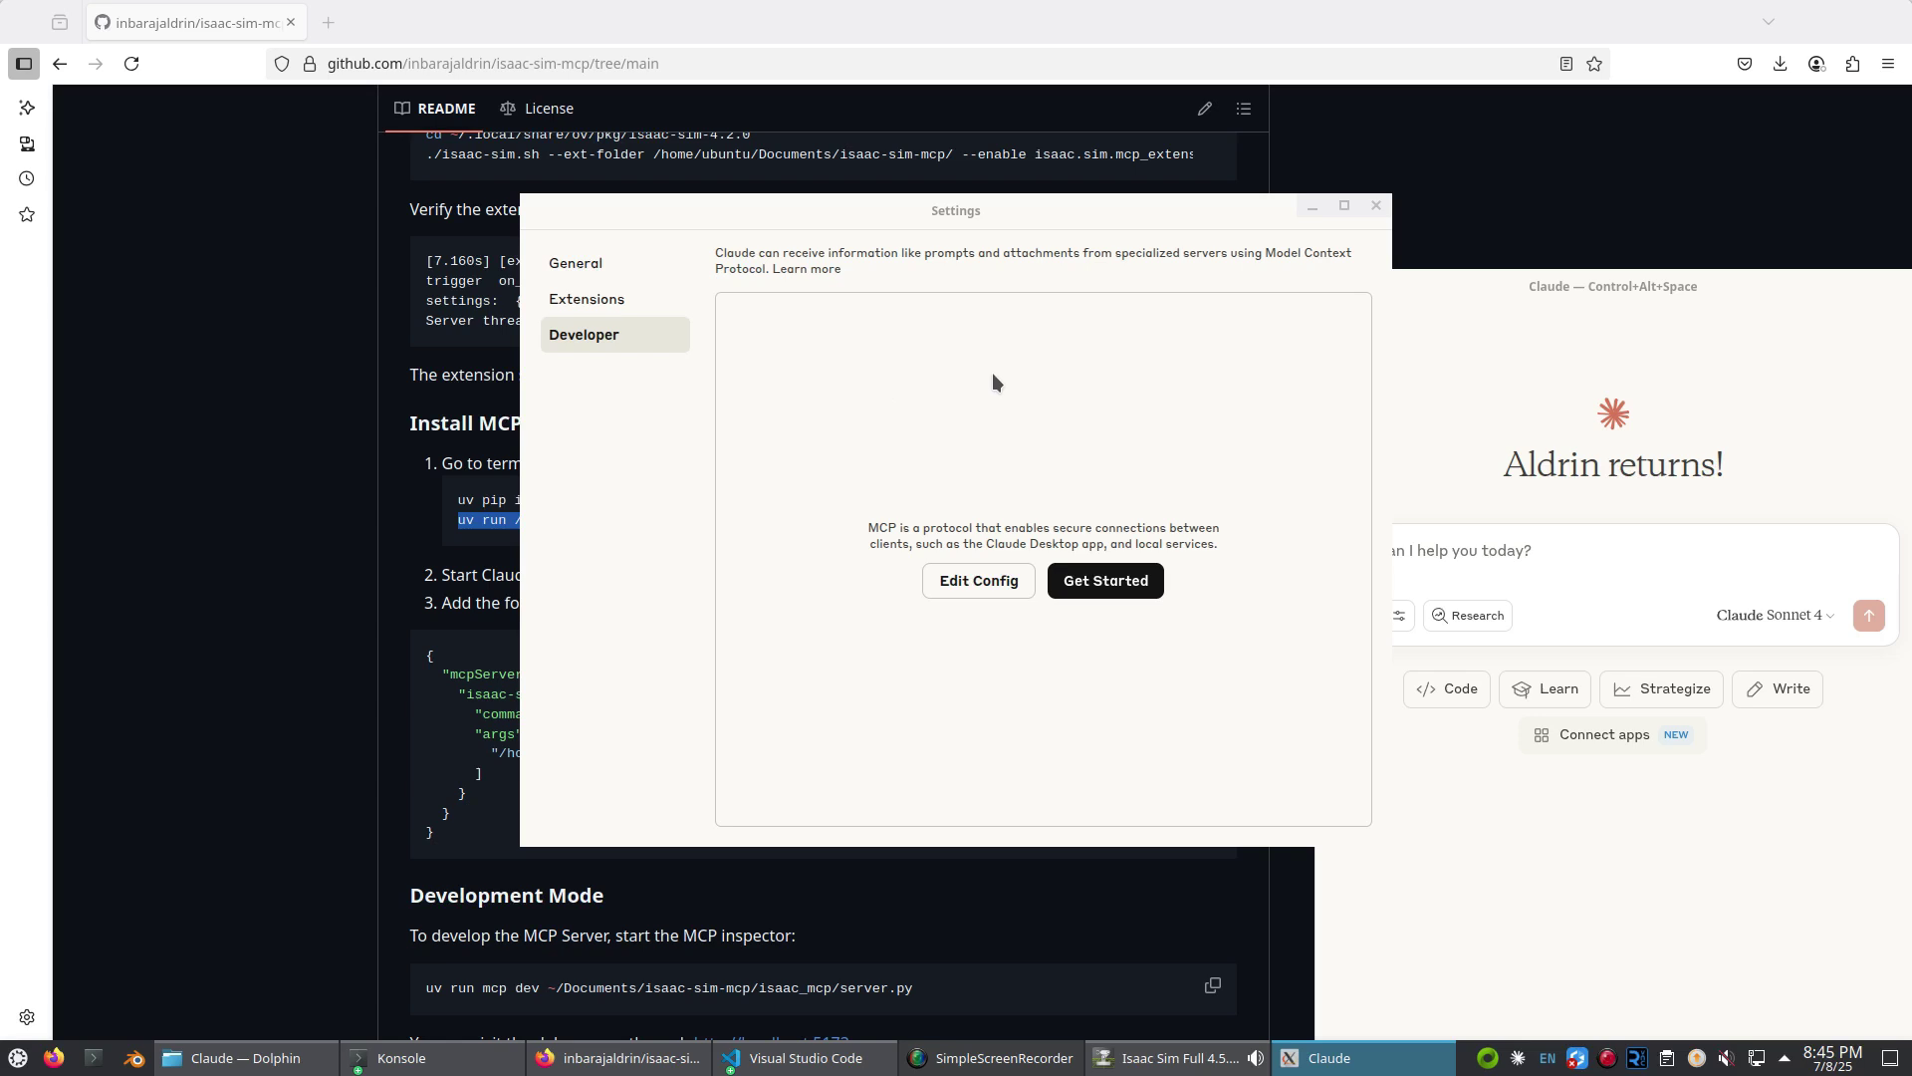
left_click(1375, 203)
left_click(1334, 286)
mouse_move(1357, 307)
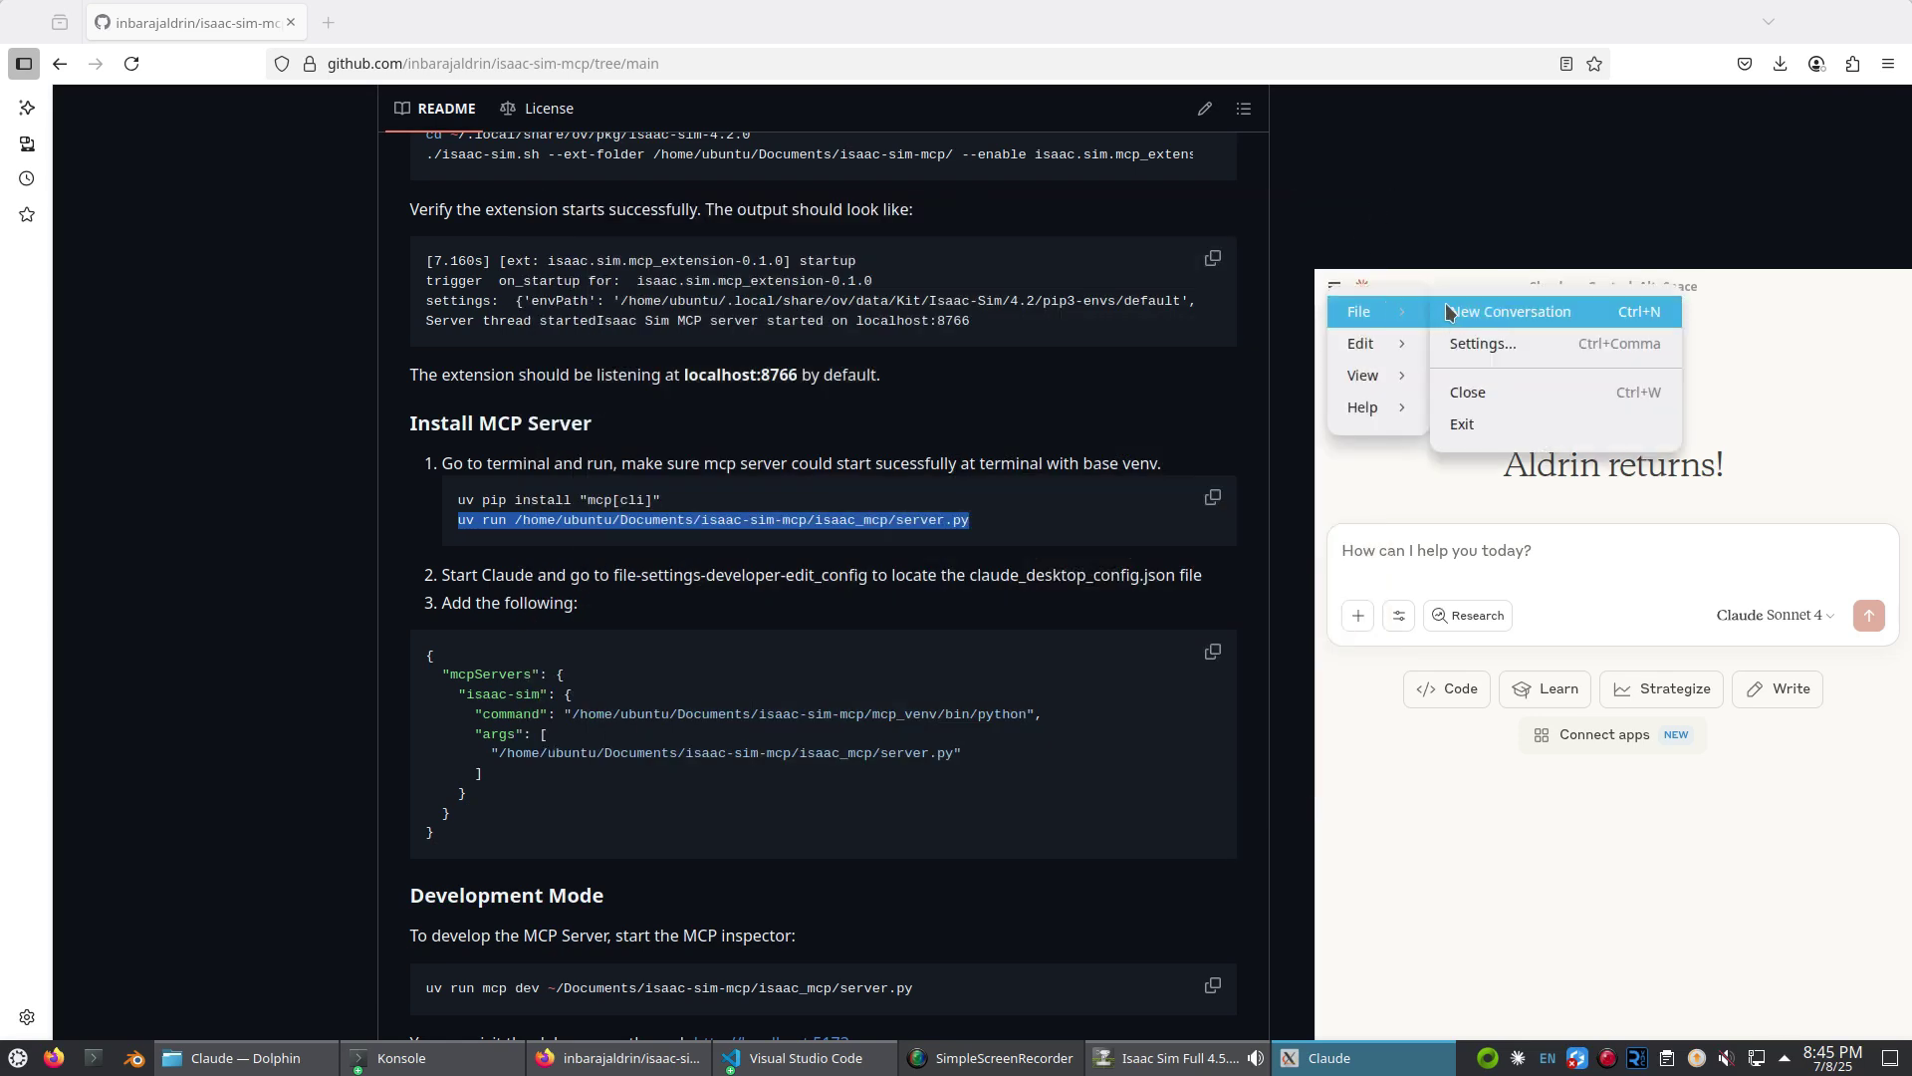
left_click(1474, 419)
- Switch to Konsole and rerun the Claude Desktop AppImage command to restart Claude
left_click(443, 1058)
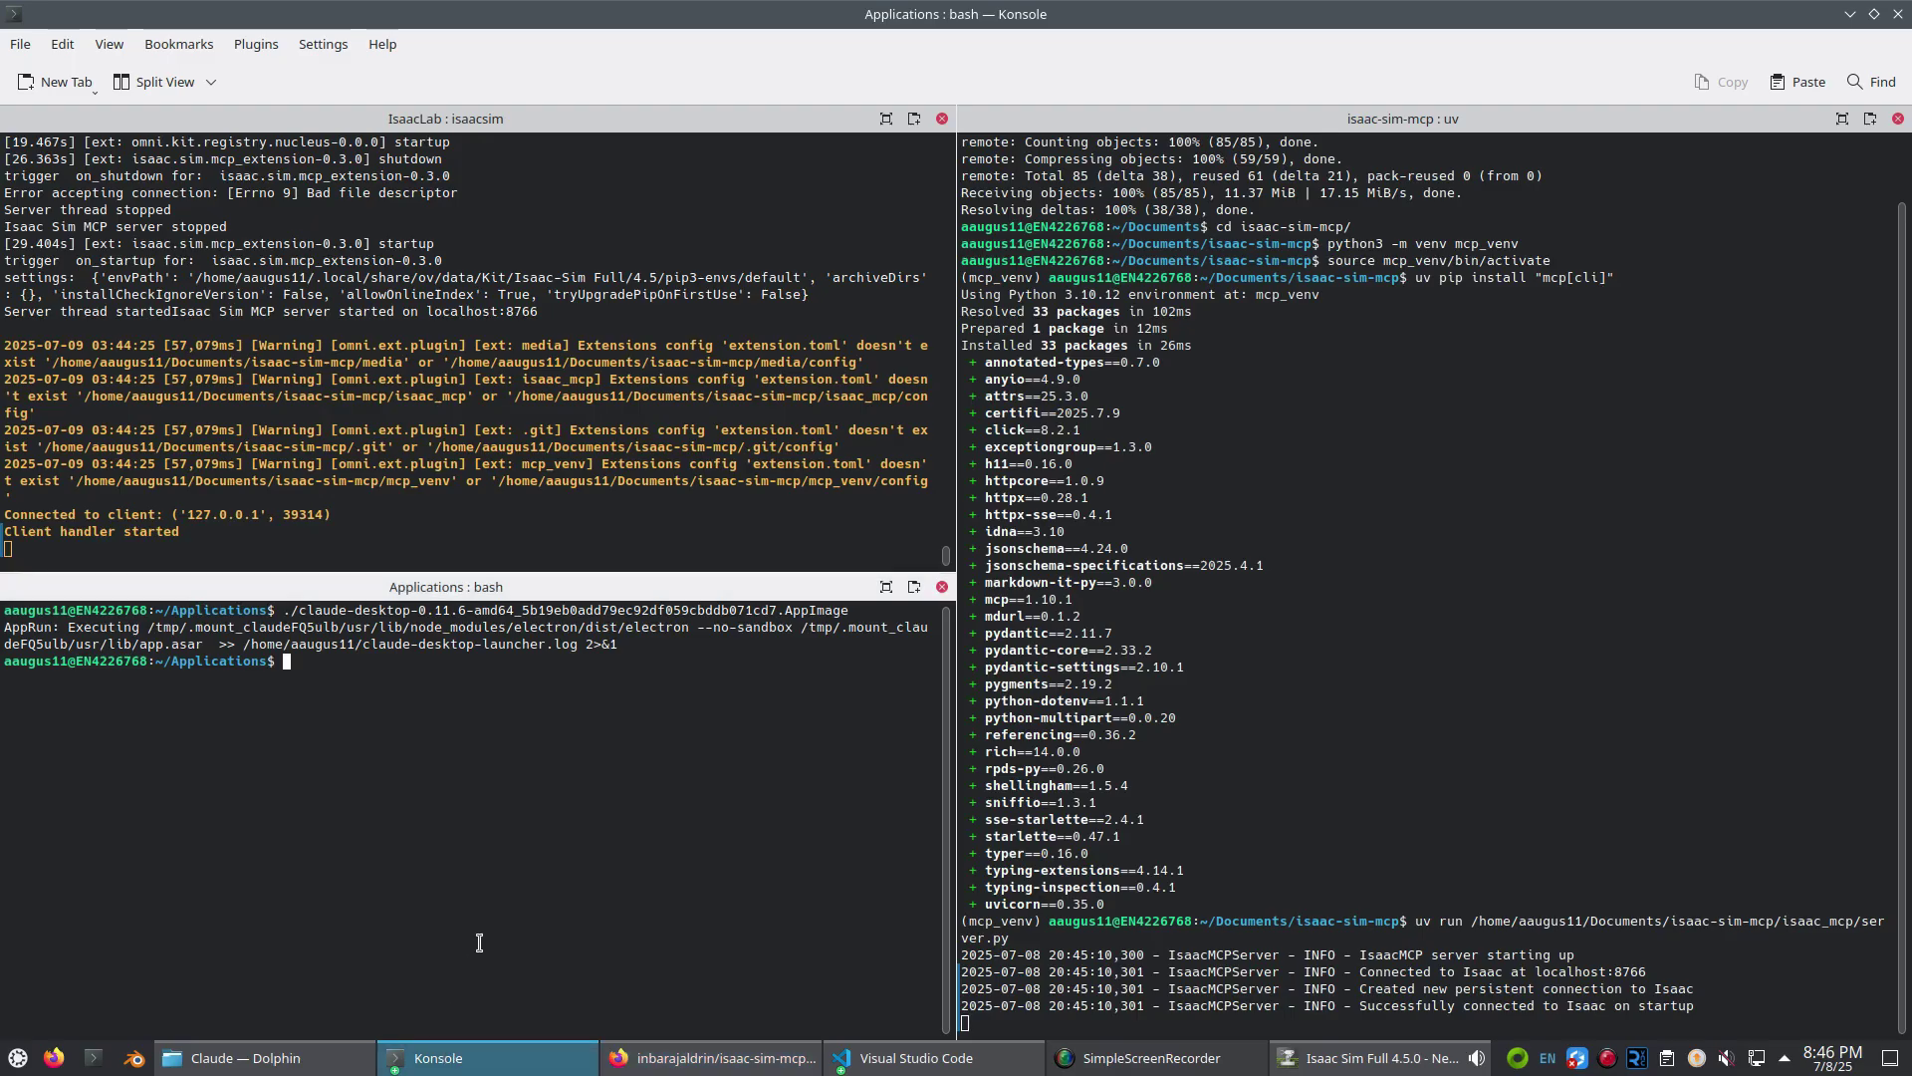
key("Up")
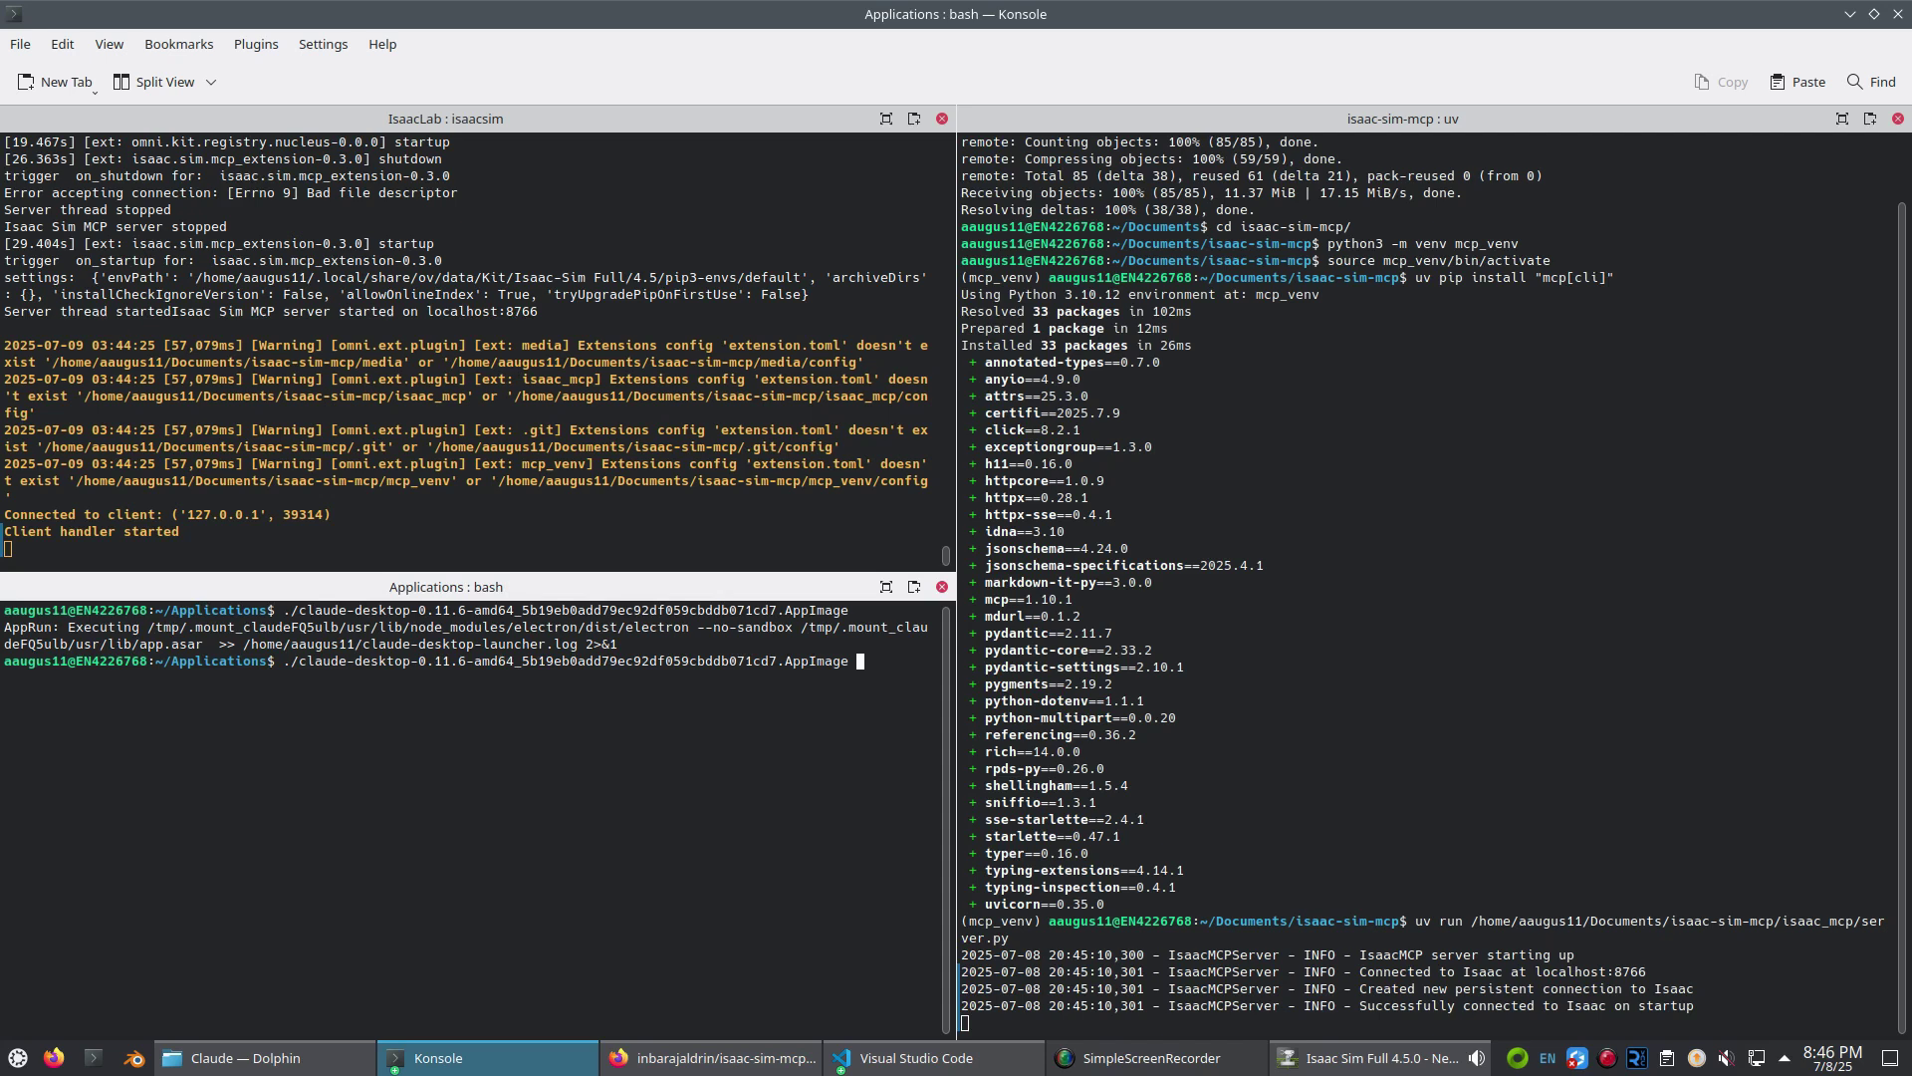
key("Return")
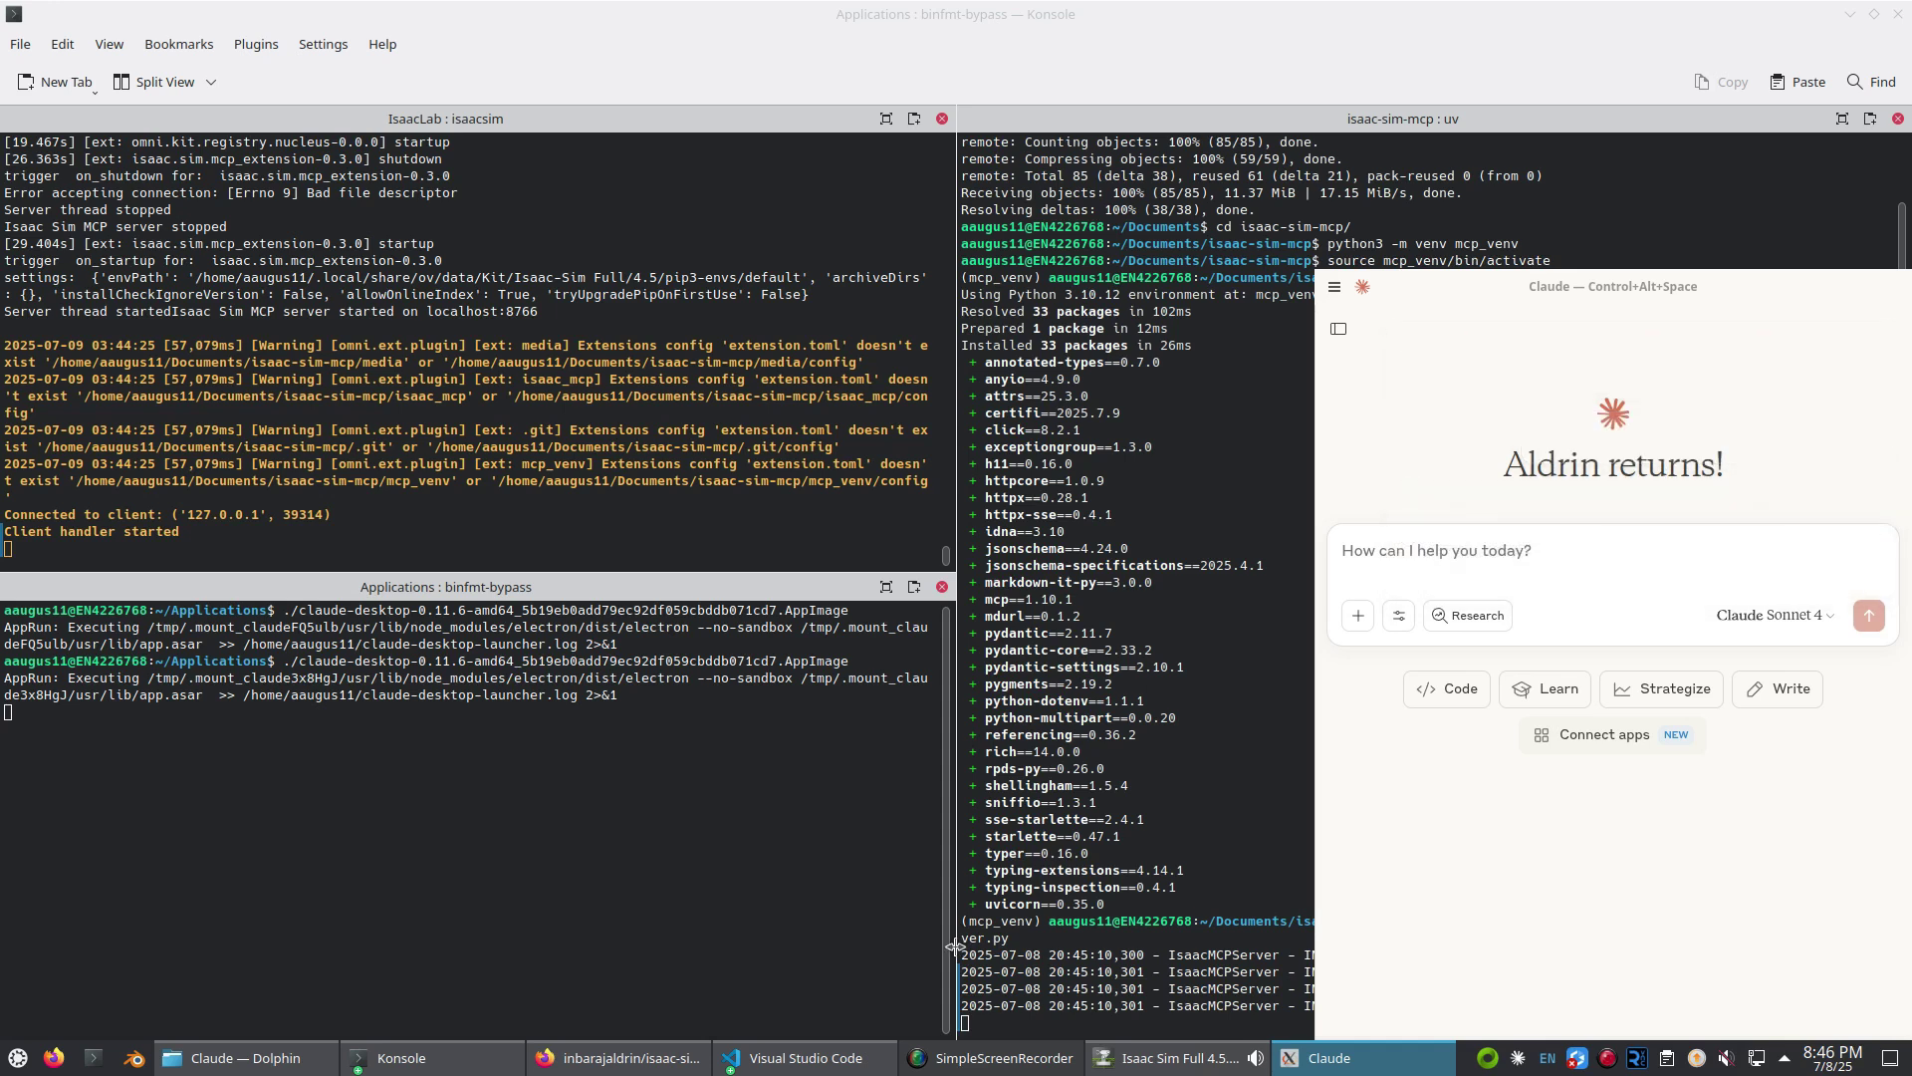
- Switch to Dolphin and reopen claude_desktop_config.json in Text Editor
left_click(316, 1062)
right_click(835, 213)
mouse_move(1007, 255)
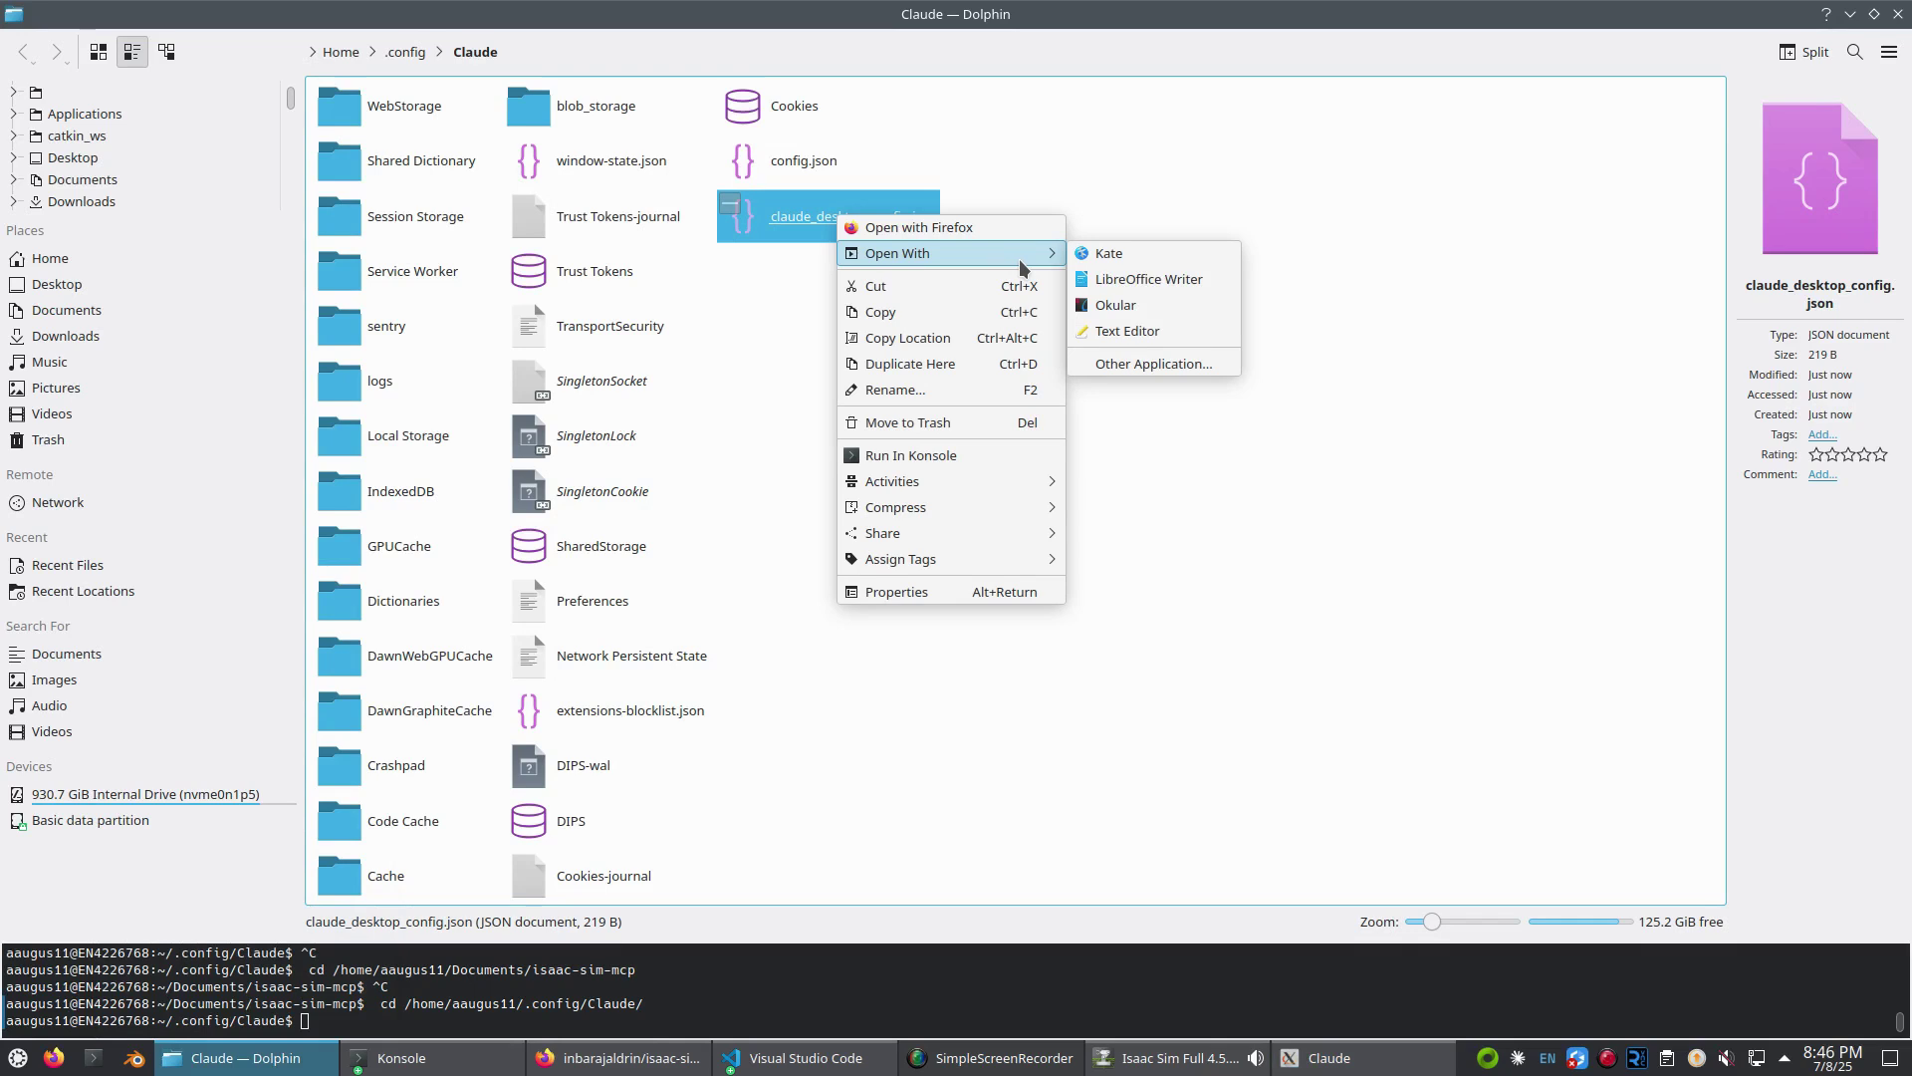
left_click(1116, 331)
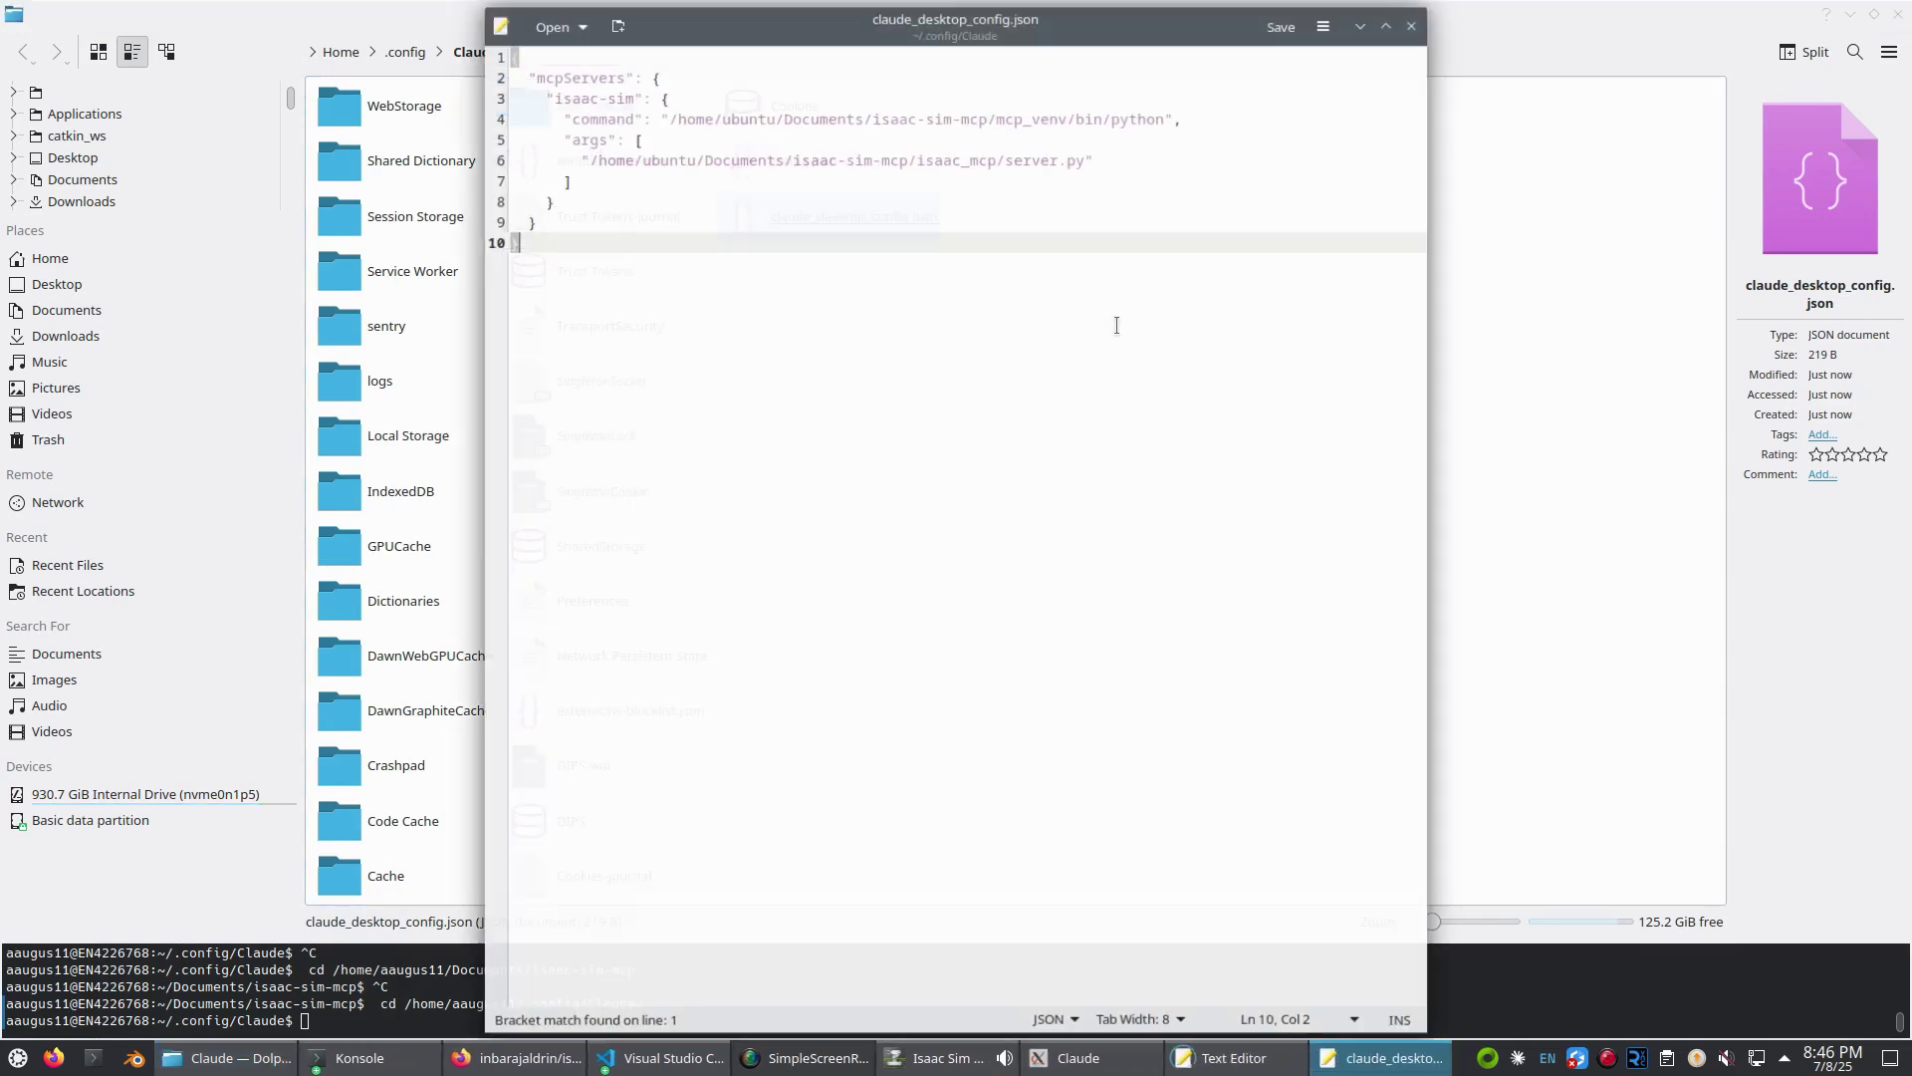
- Replace ubuntu with the local account's user name in the config's server.py argument and Python command paths
double_click(664, 155)
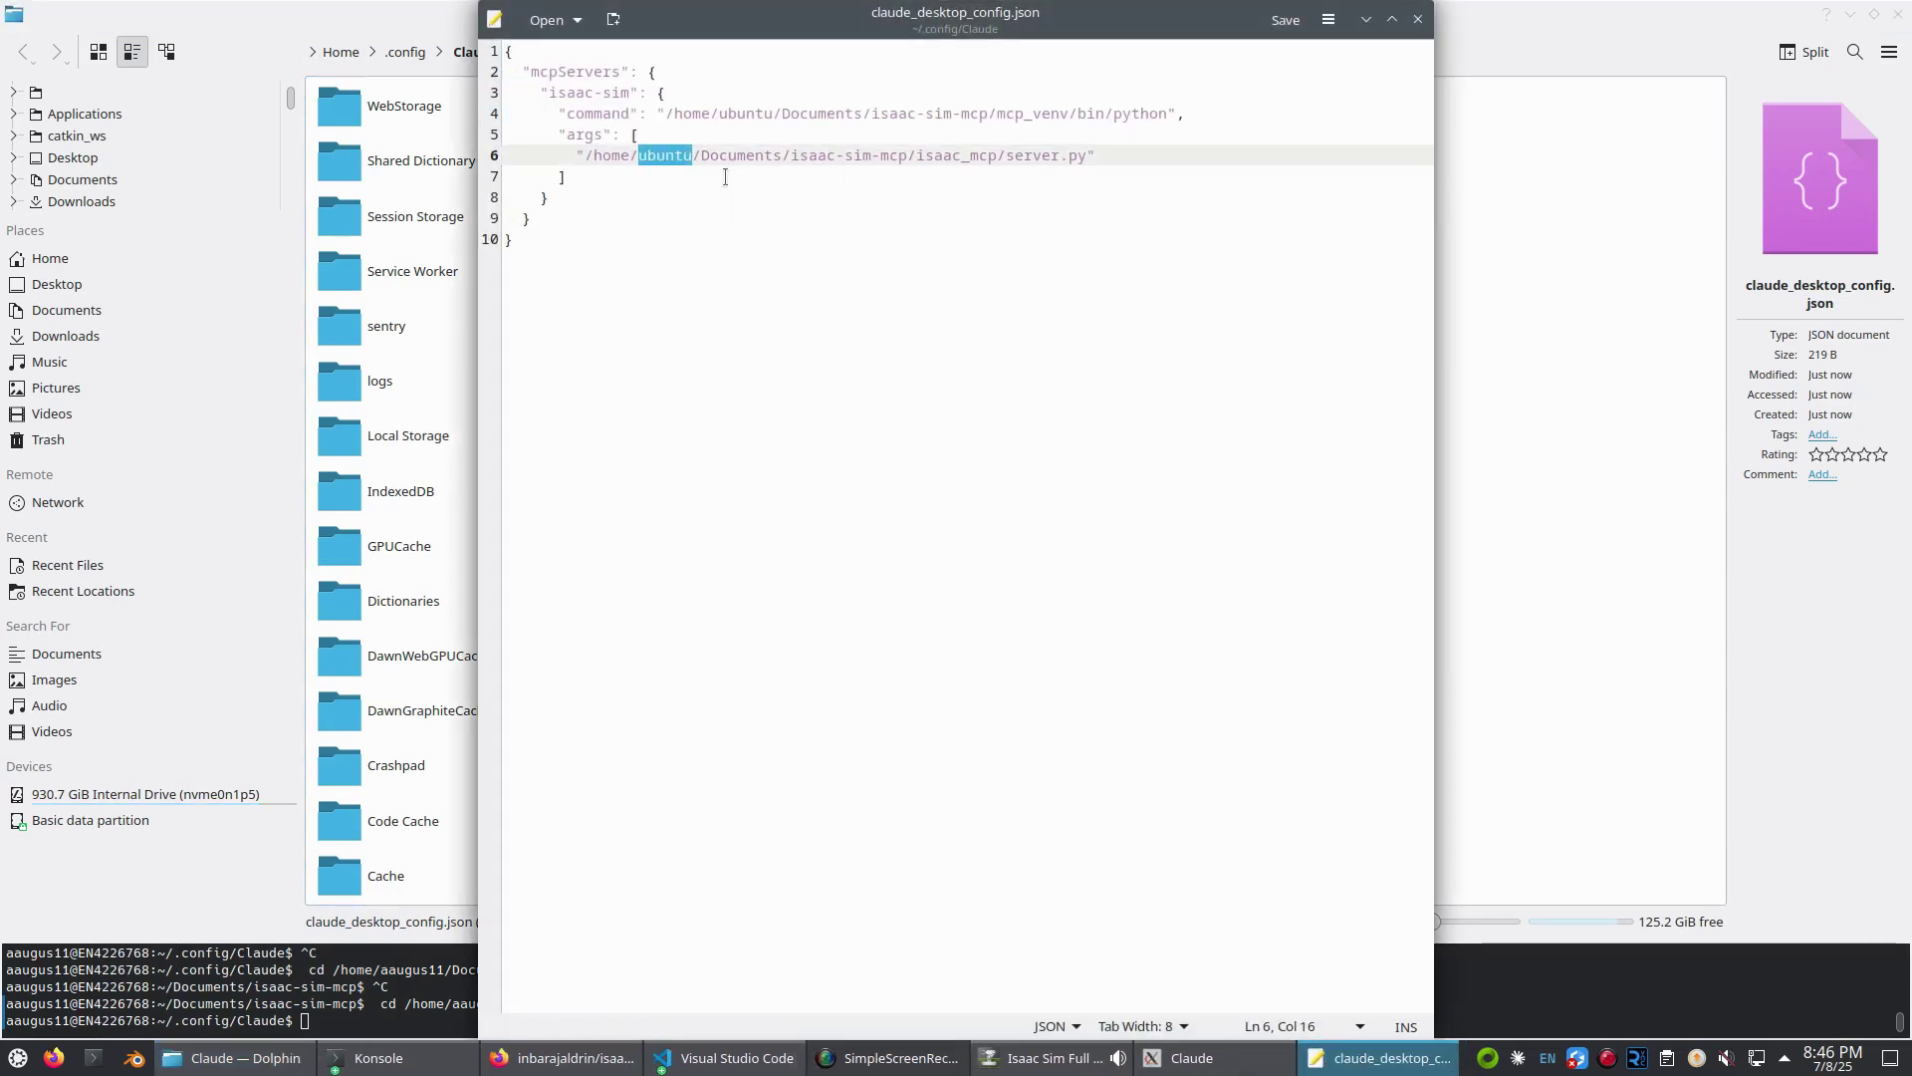
type("aaugus11")
double_click(738, 113)
type("aaugus11")
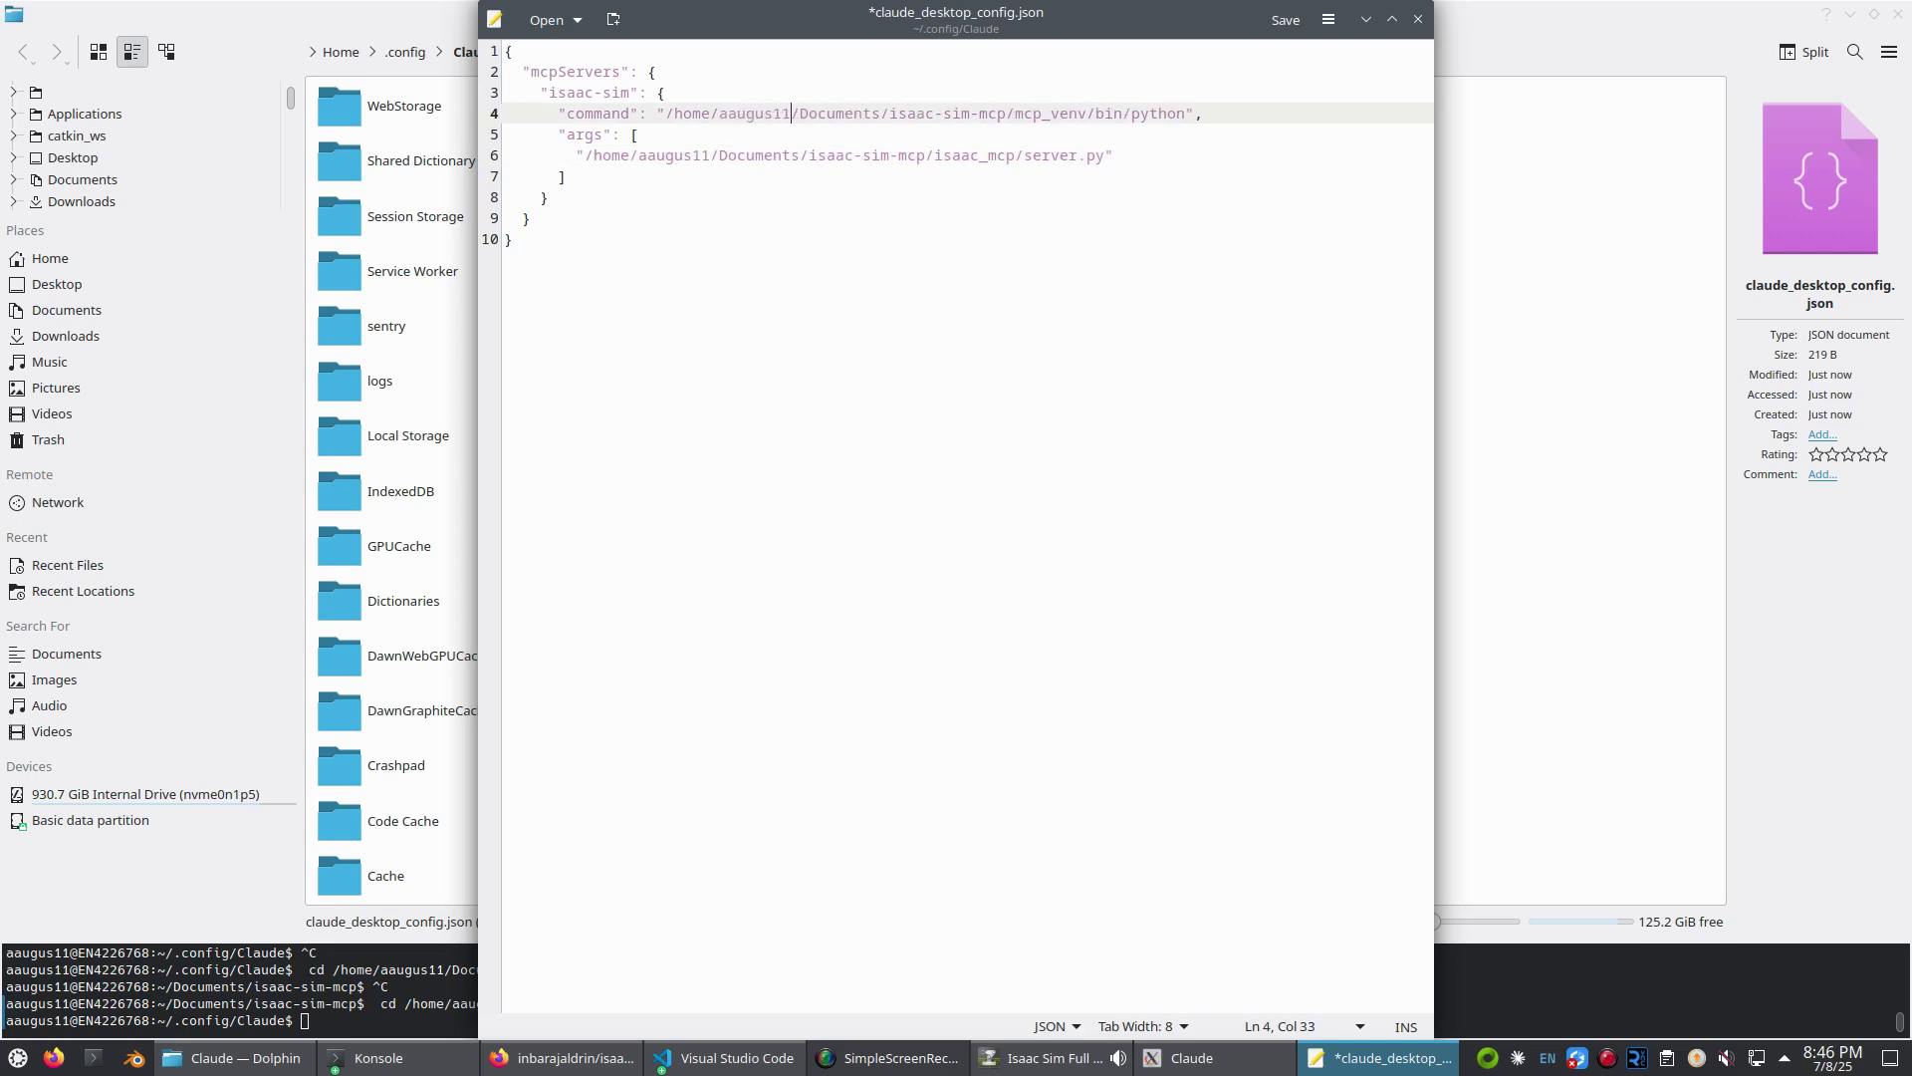
- Save claude_desktop_config.json and close the text editor
key("ctrl+s")
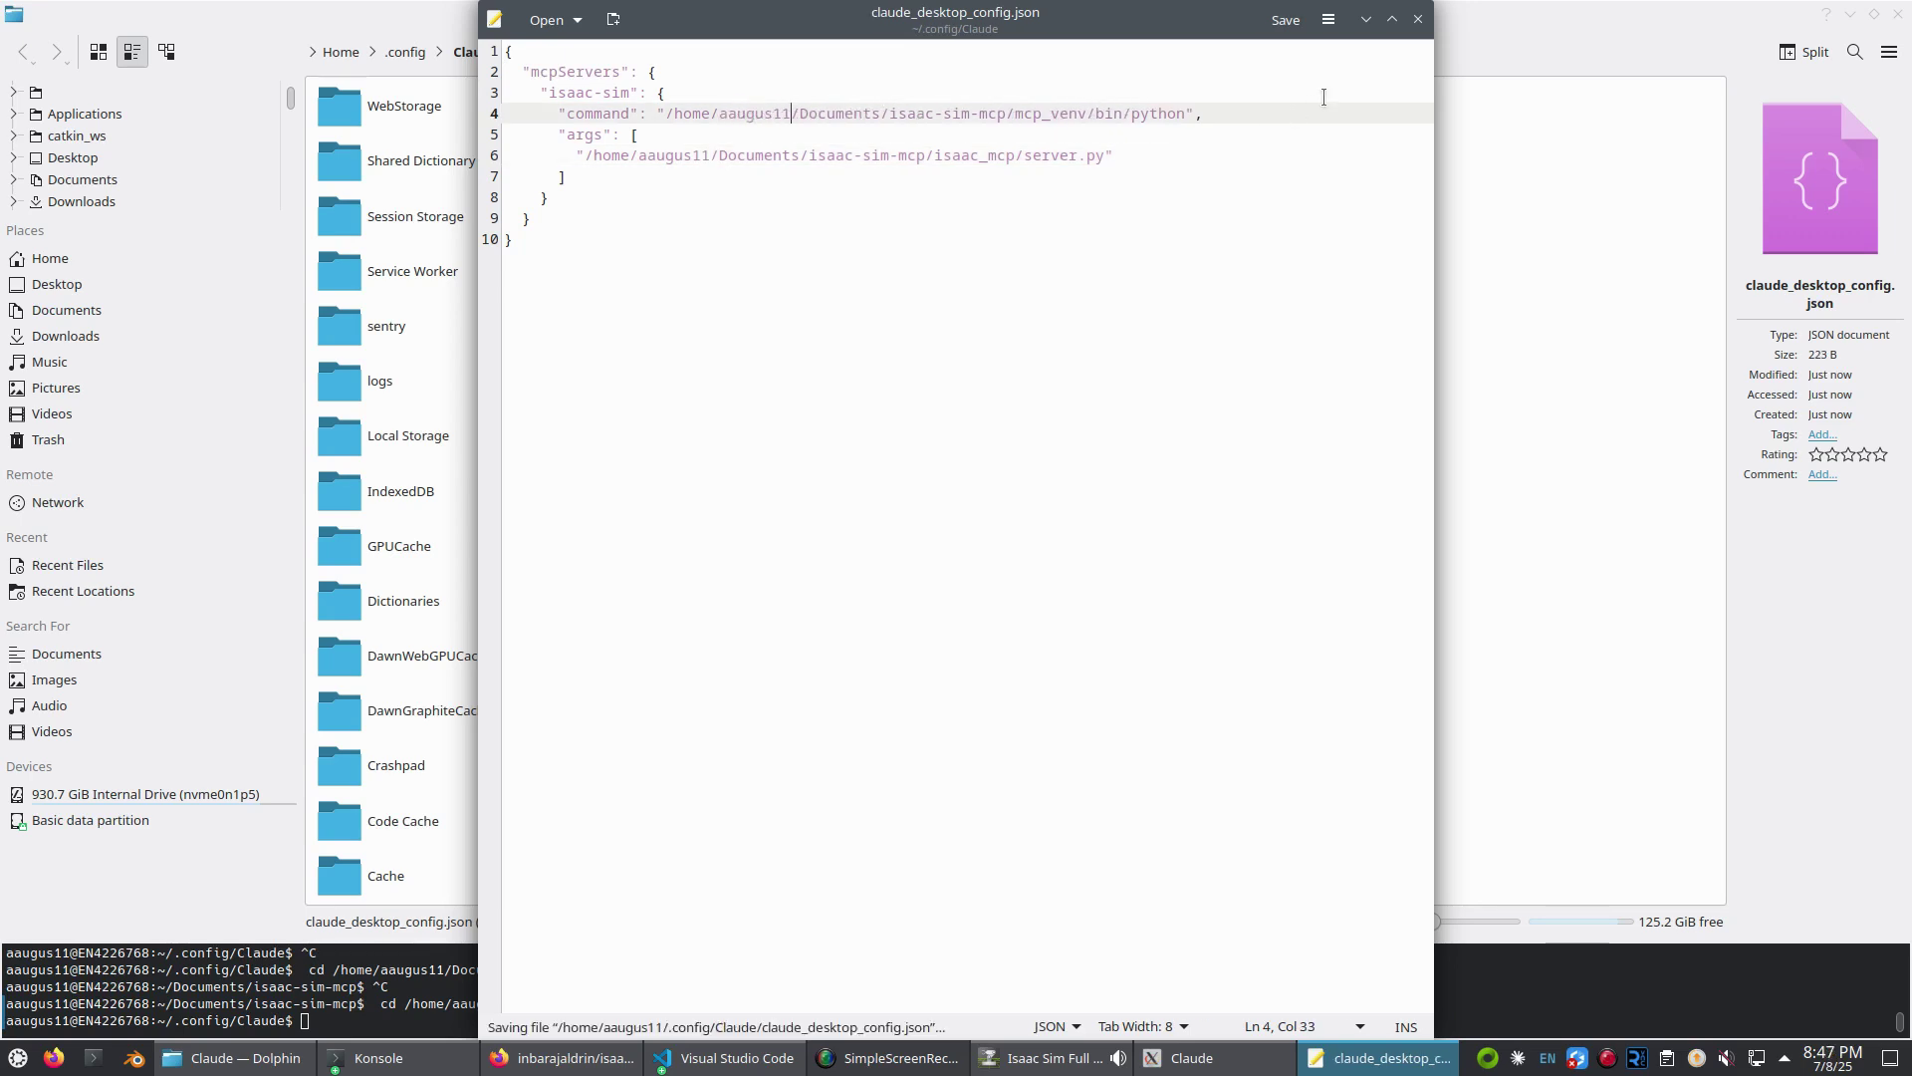
left_click(1418, 19)
- Exit Claude and restart it by rerunning the Claude Desktop AppImage command in Konsole
left_click(1311, 1056)
left_click(1335, 296)
mouse_move(1361, 312)
left_click(1494, 392)
key("alt+Tab")
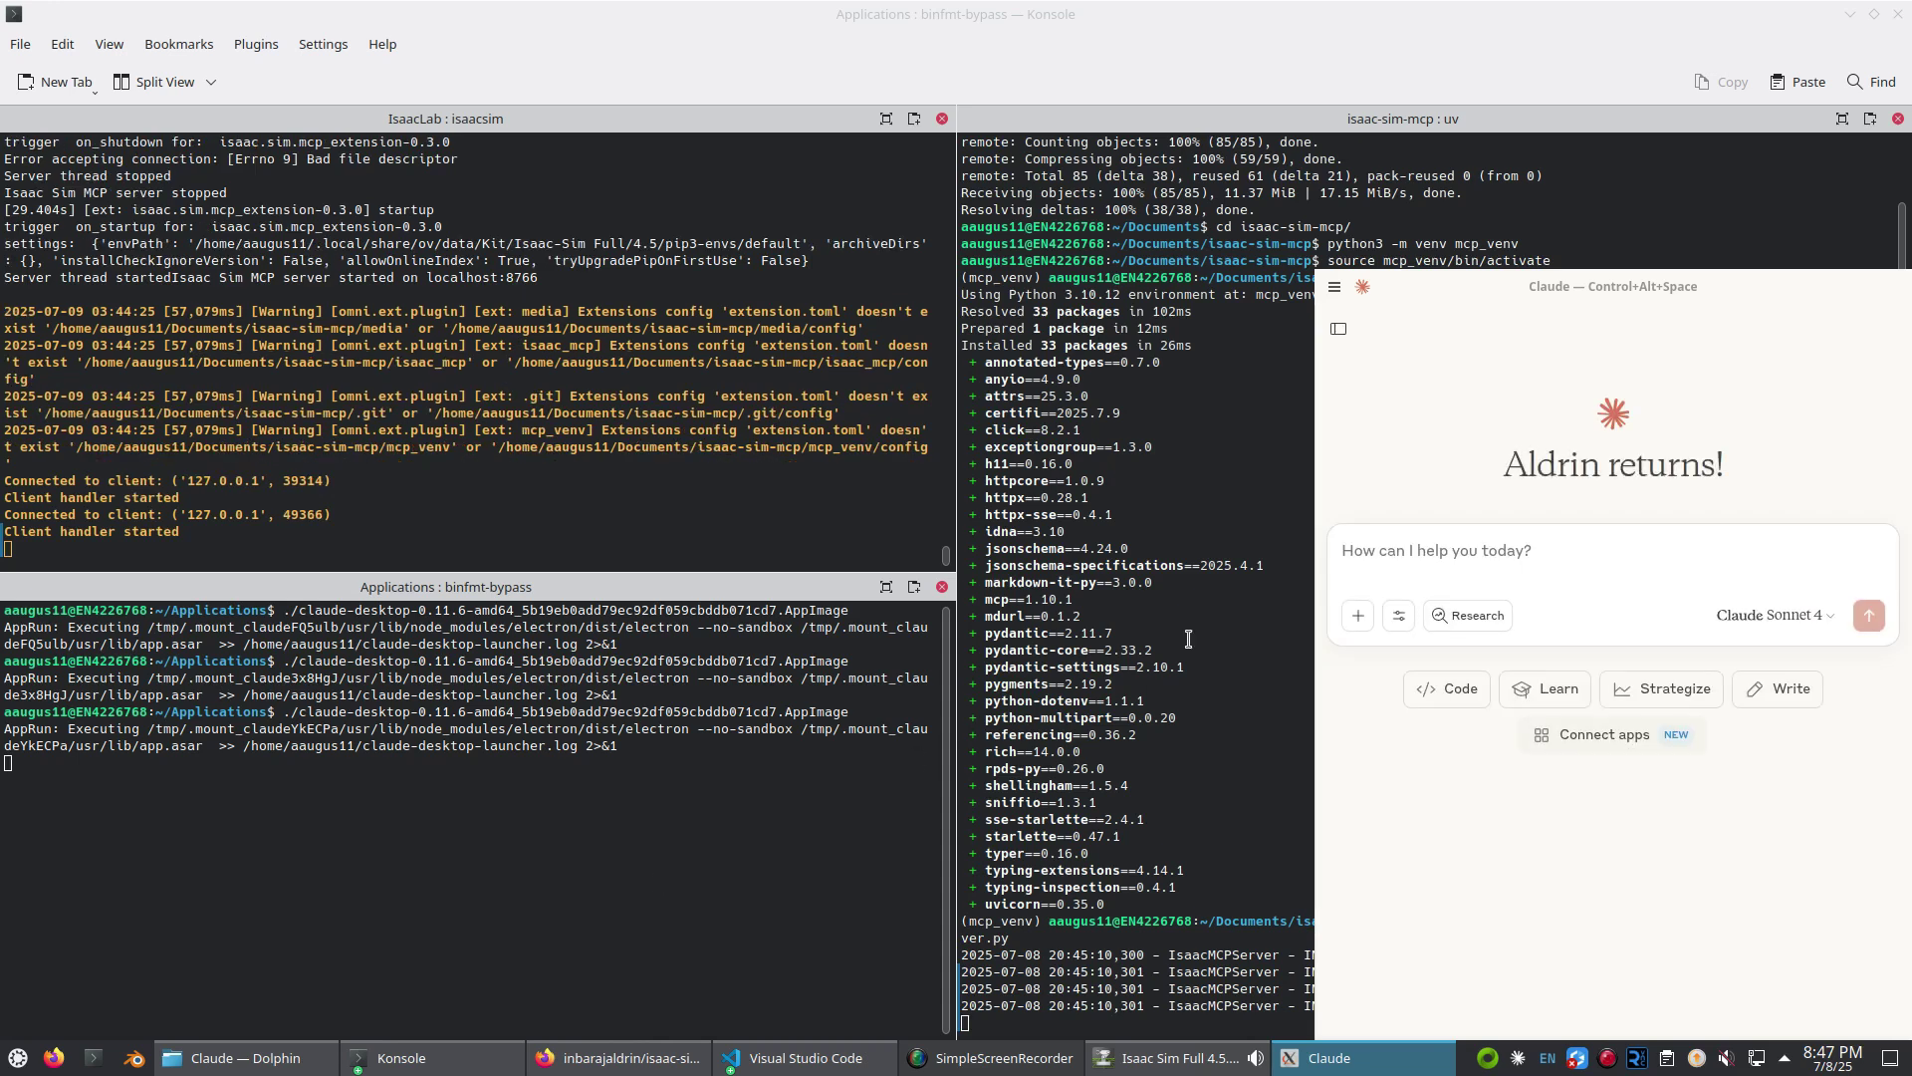
- Examine the tools offered by the isaac-sim integration in Claude's search and tools list
left_click(1397, 618)
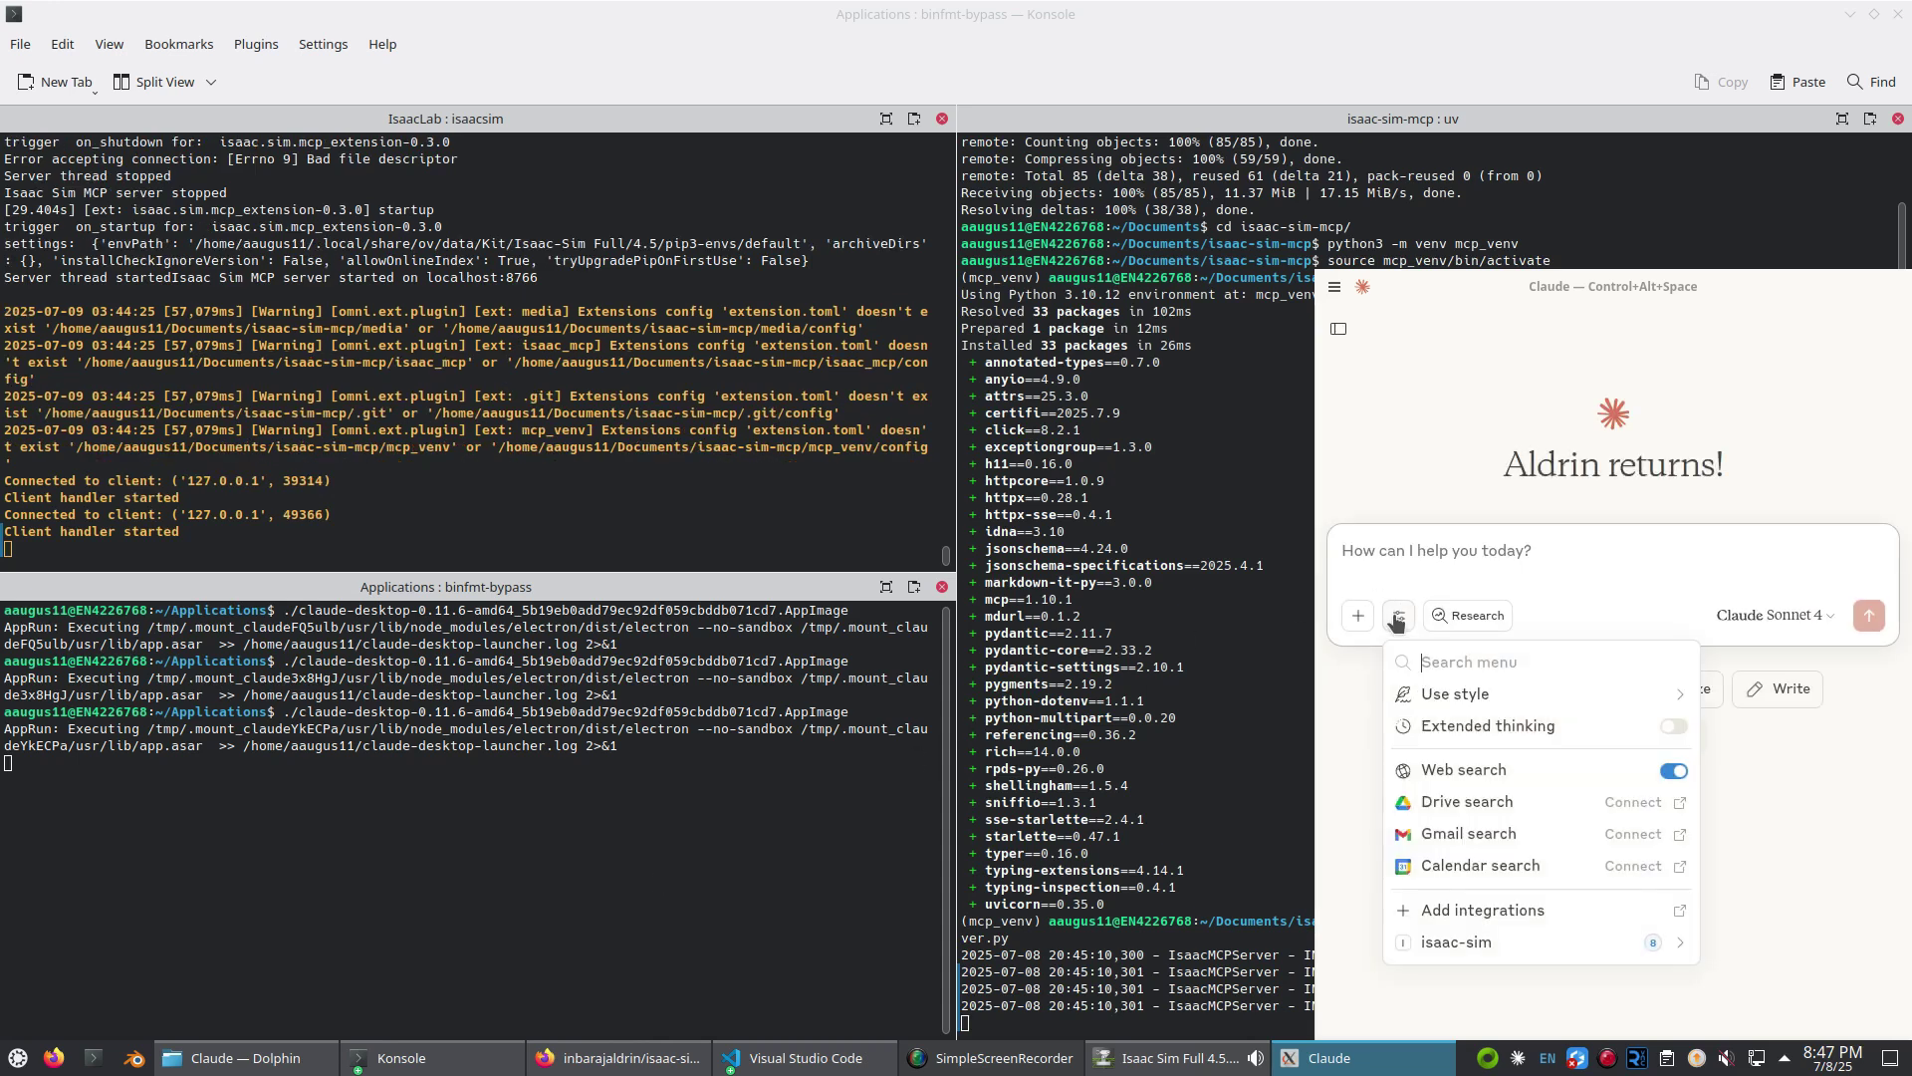
left_click(1456, 942)
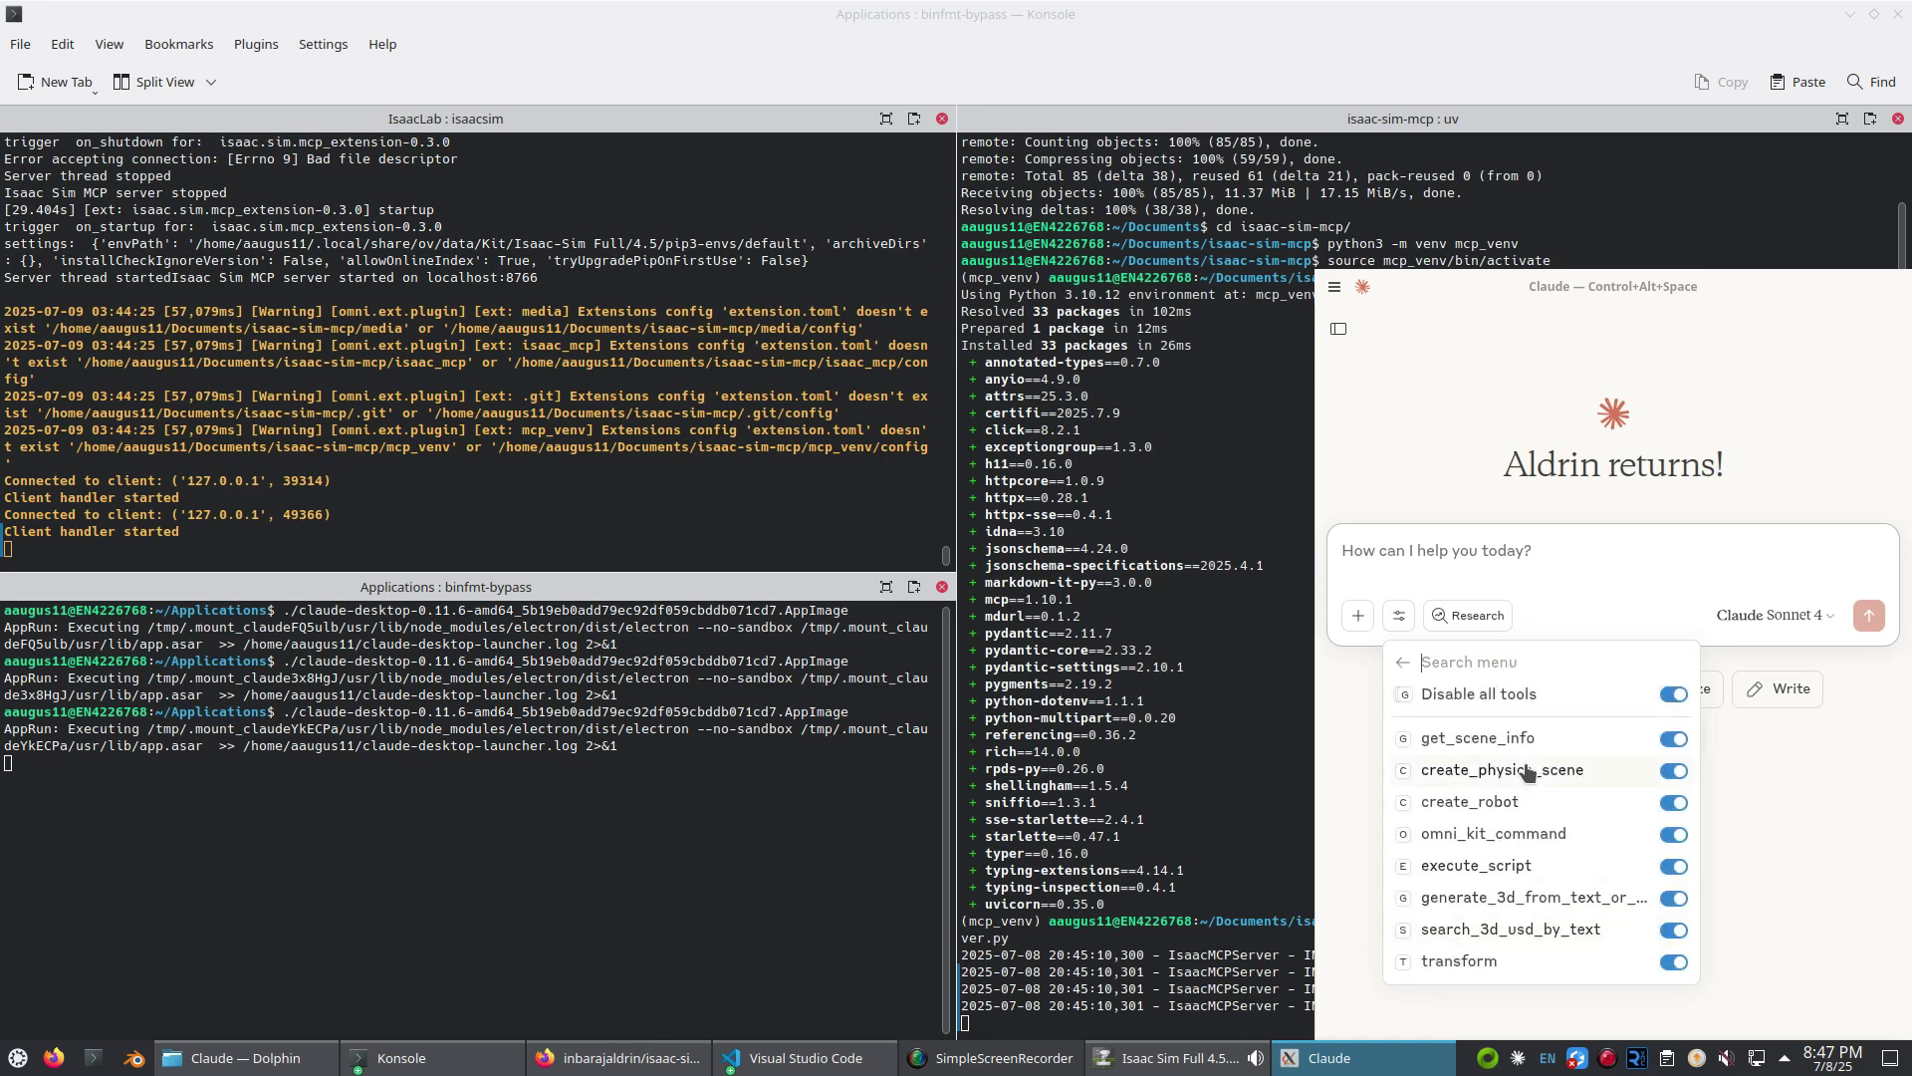
left_click(1400, 663)
left_click(1461, 552)
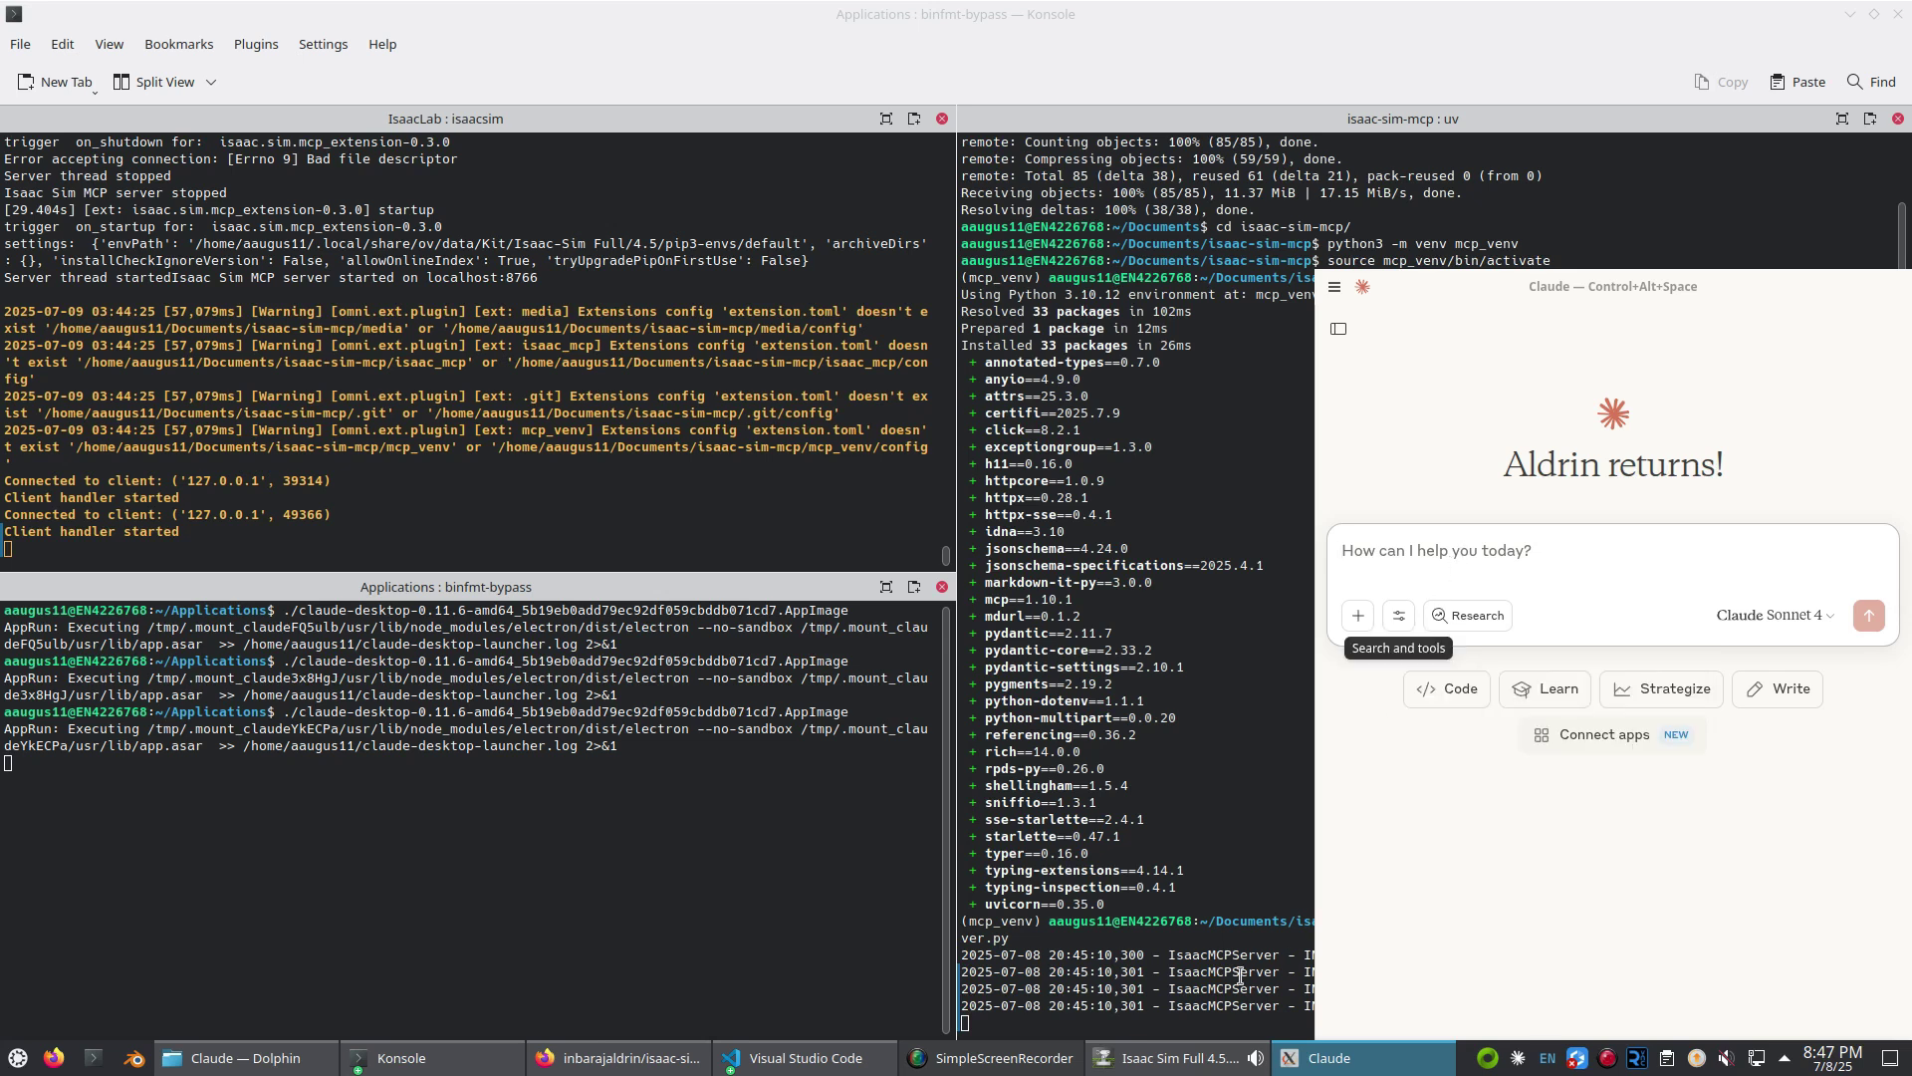
- Switch to Isaac Sim and close the Extensions window
left_click(1123, 1058)
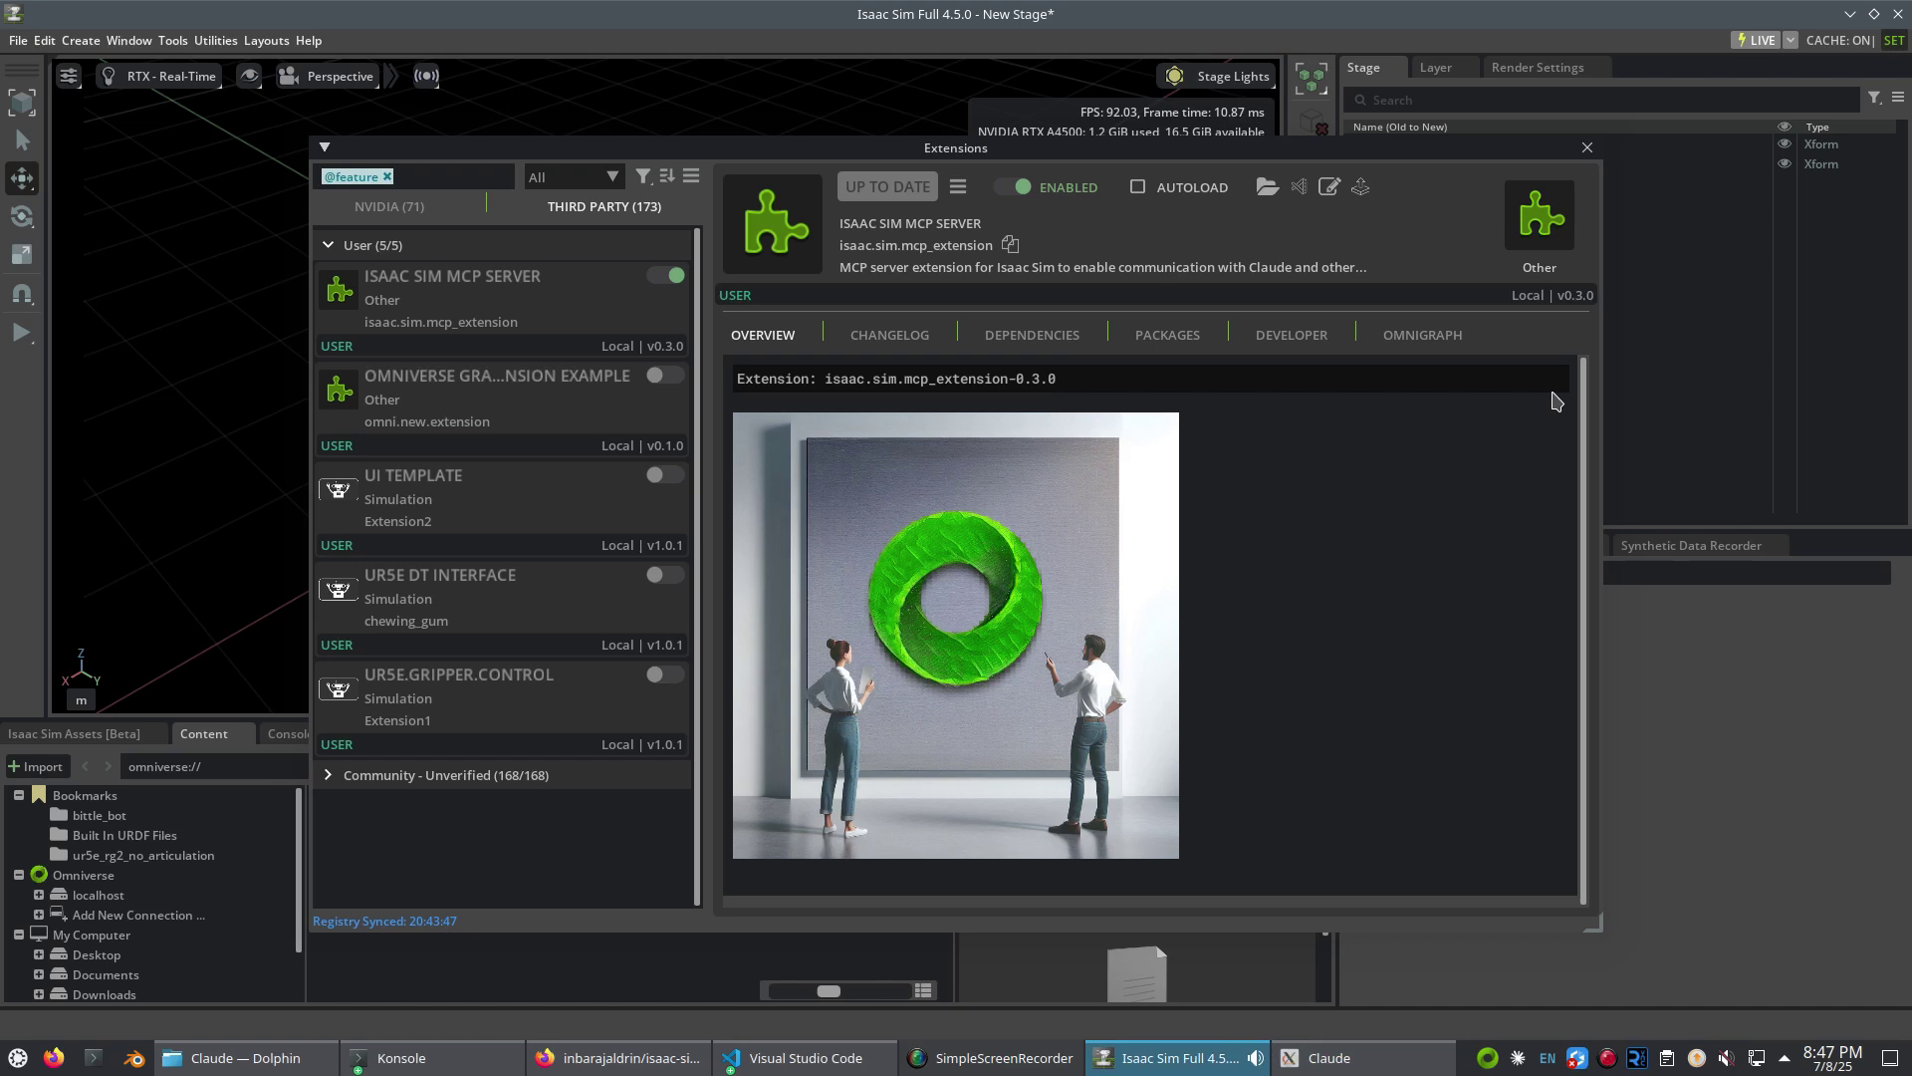
left_click(1588, 147)
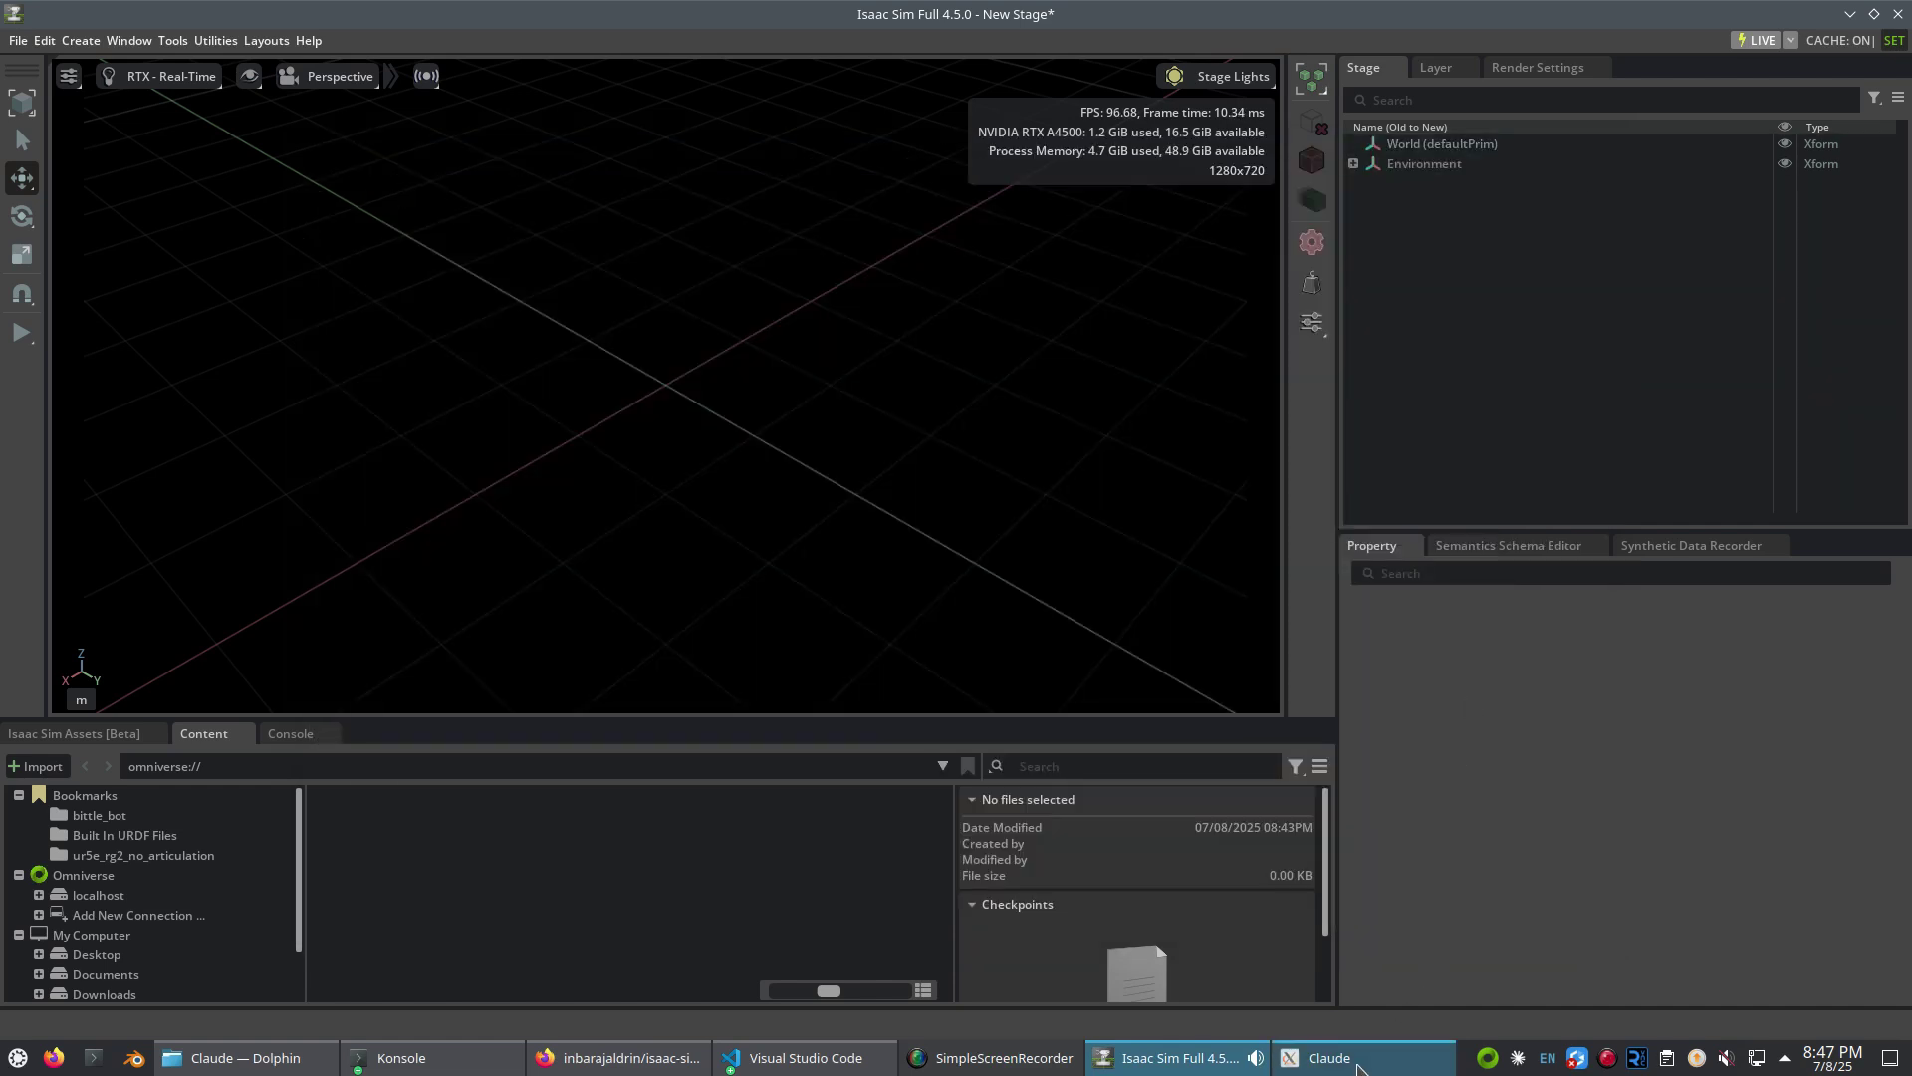
- Switch to Claude and ask it to import a Franka robot at the origin
left_click(1359, 1064)
left_click(1598, 549)
type("can you impor")
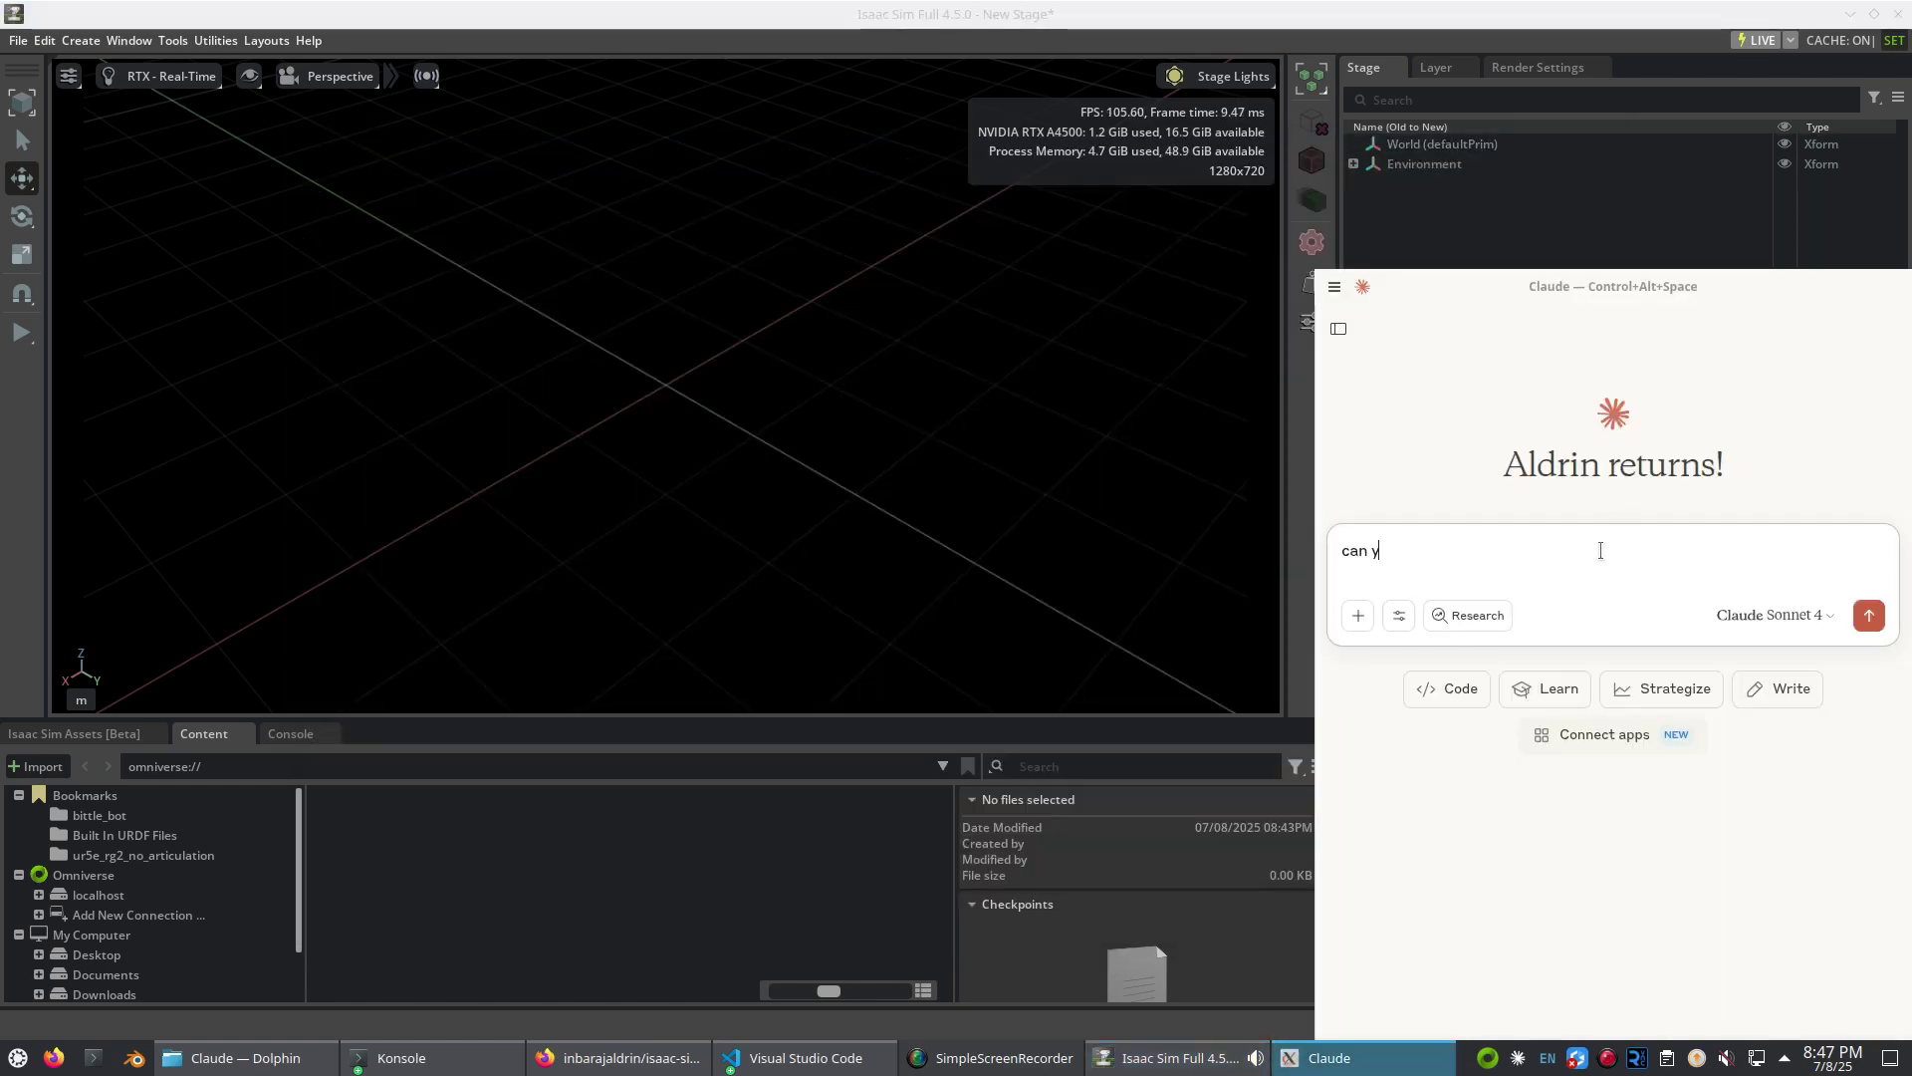
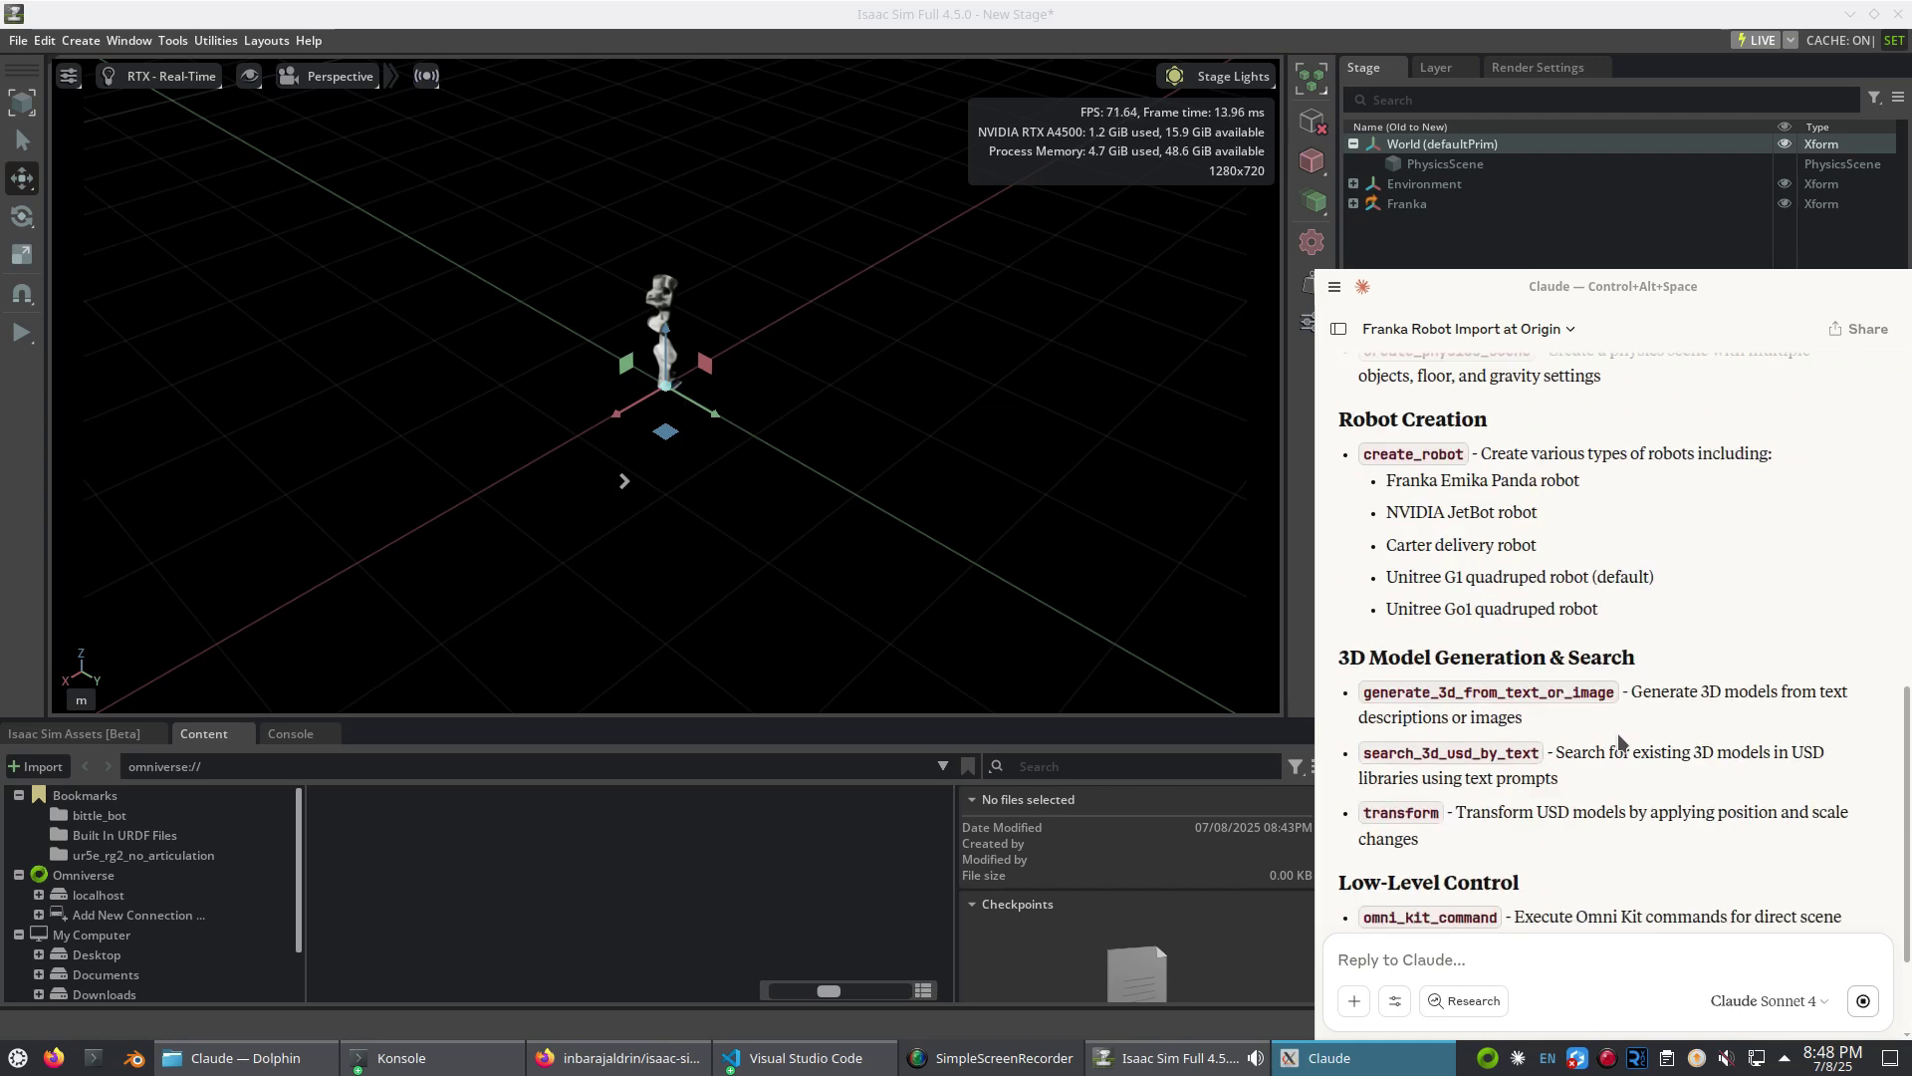
- Ask Claude to spawn a go 1 robot at 3,3,0
left_click(1519, 958)
type("can you spawn a go 1 robot at 3,3,")
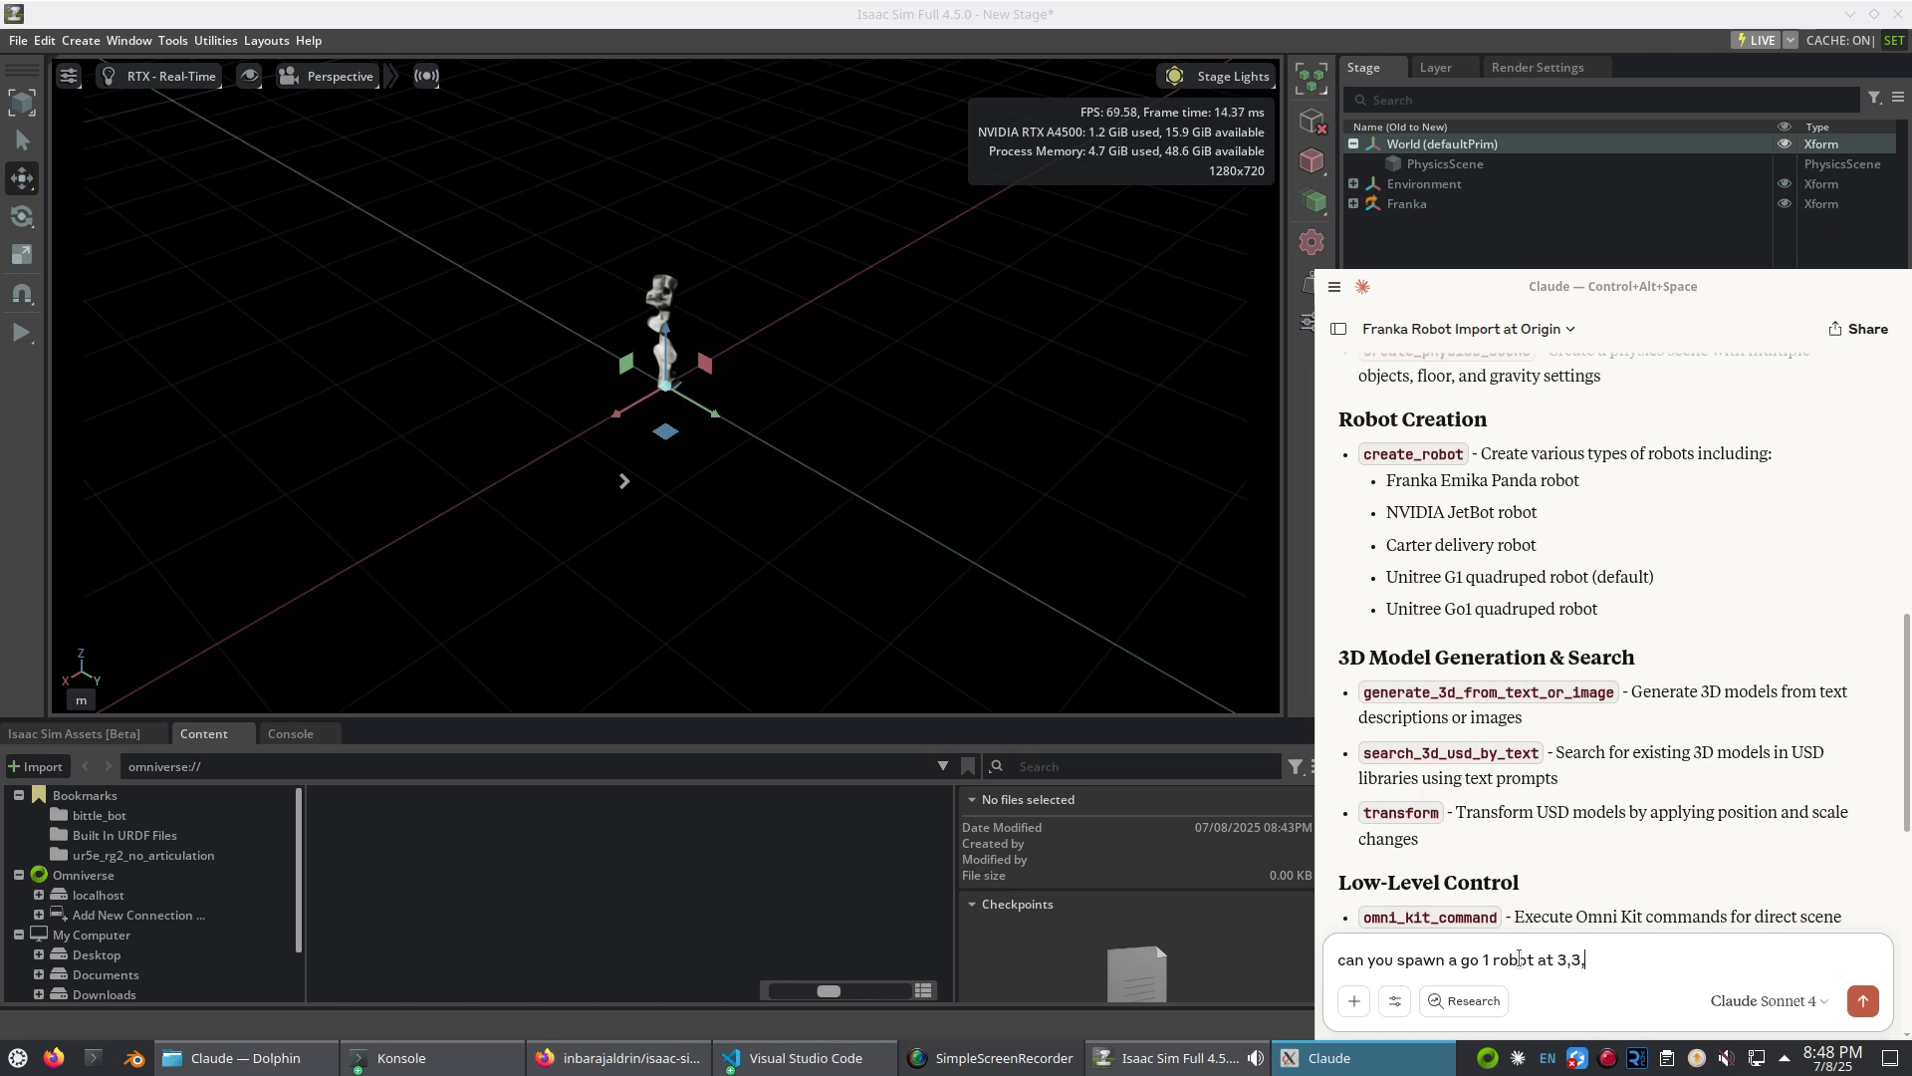
type("0")
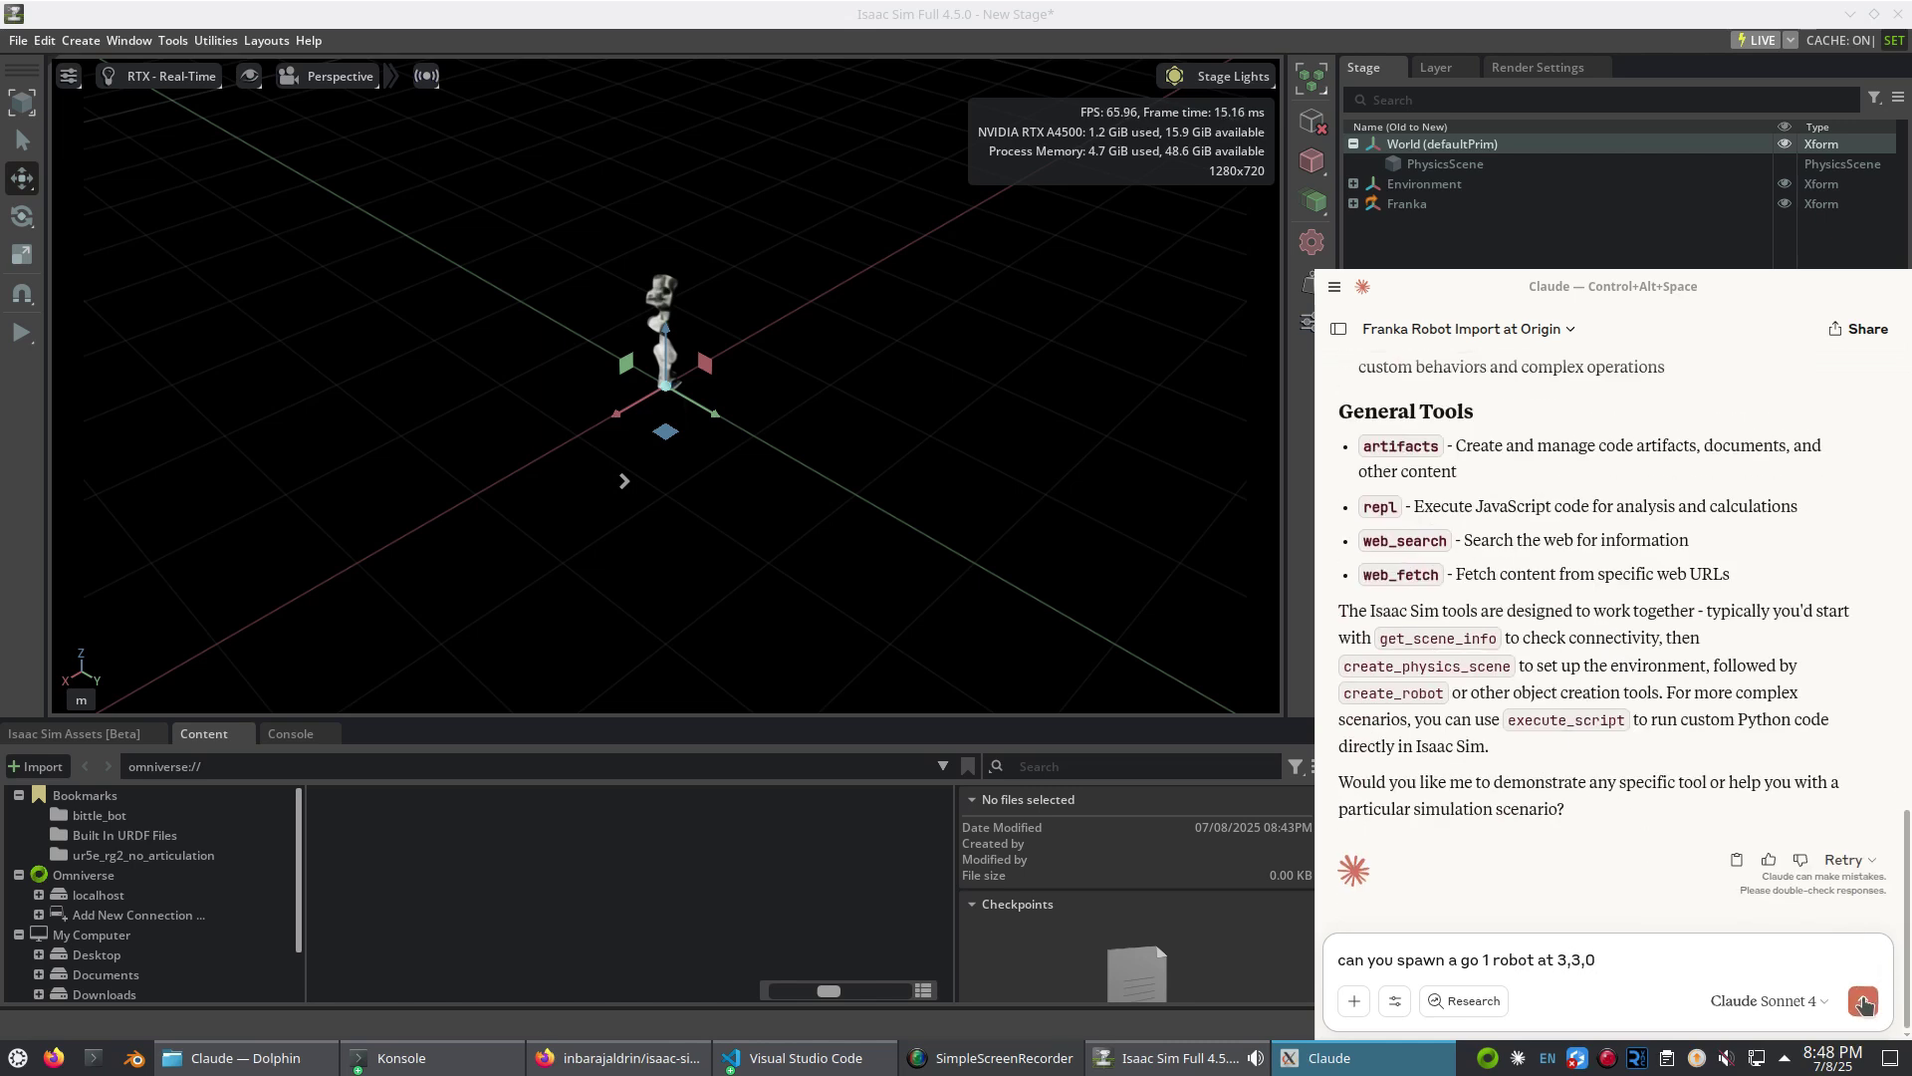
key("Return")
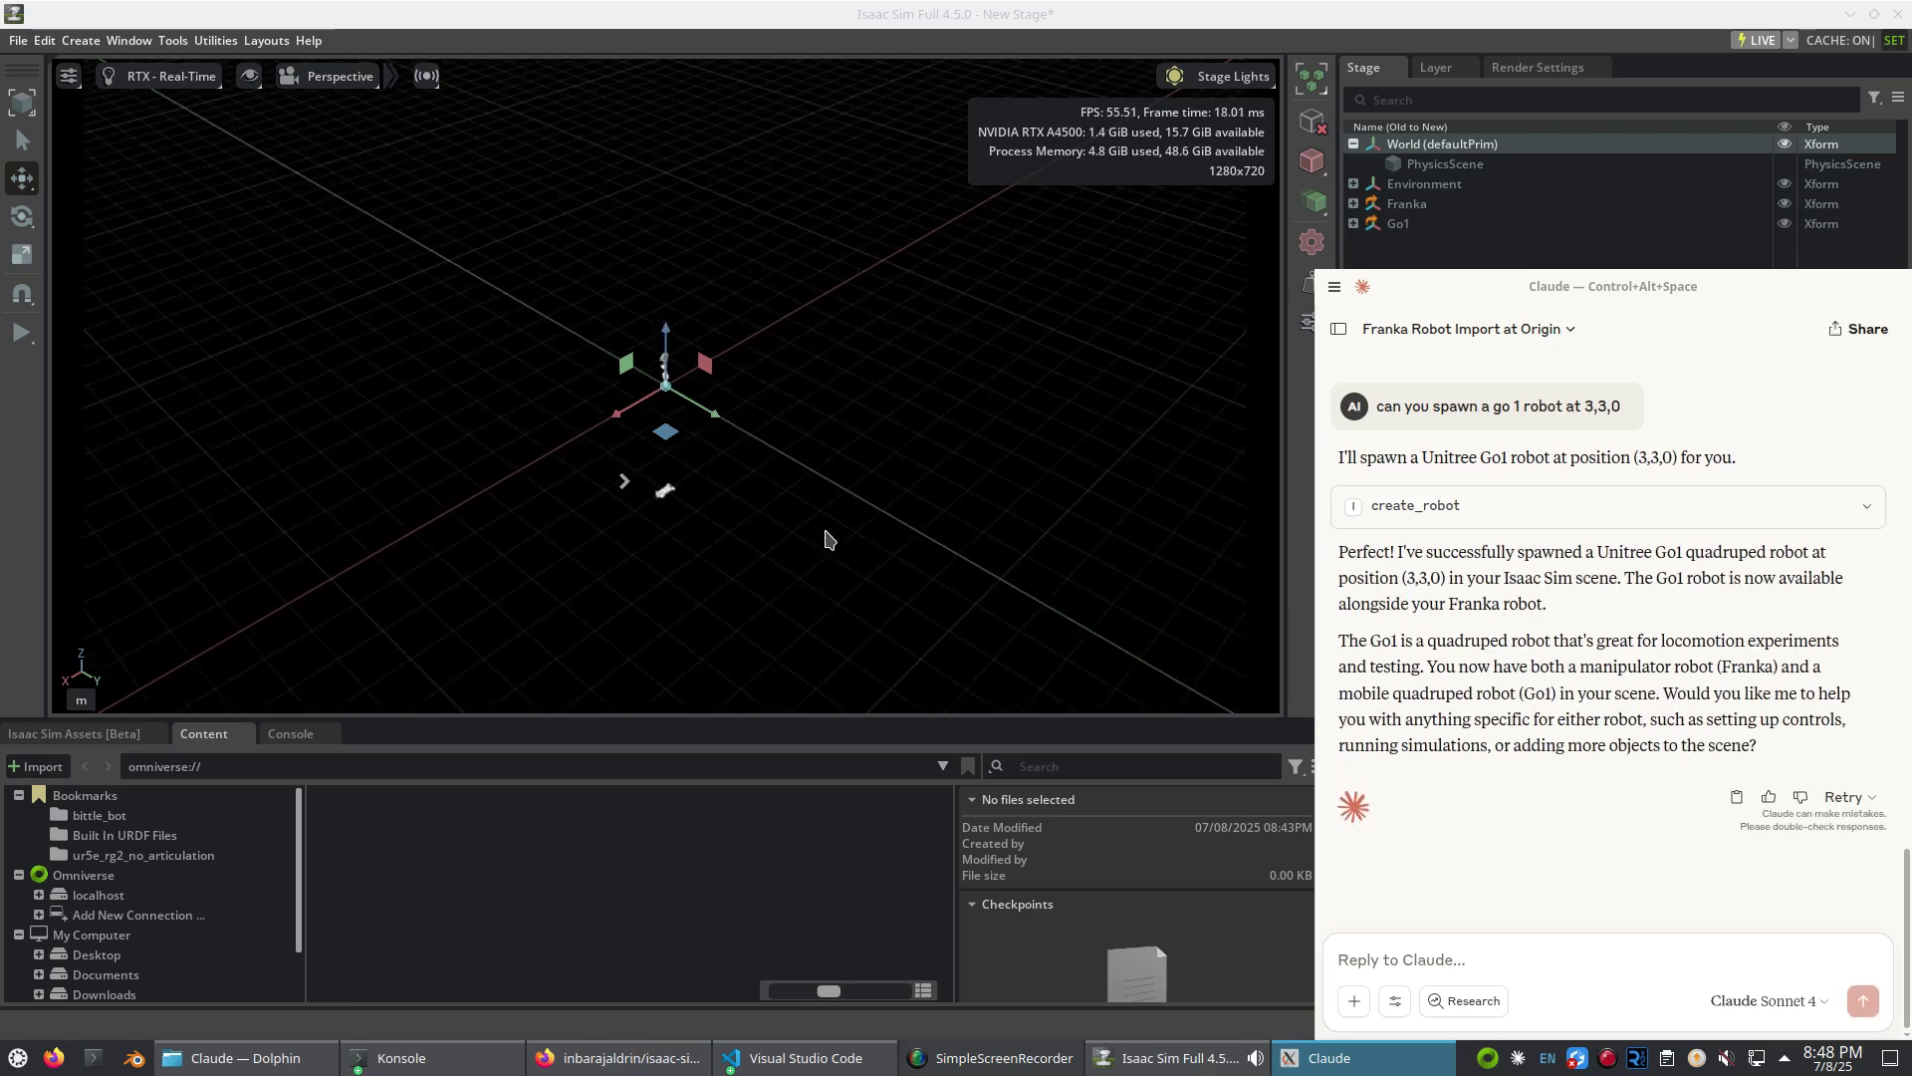
- Ask Claude to move the go1 robot to 1,1,0
left_click(1465, 956)
type("can you m")
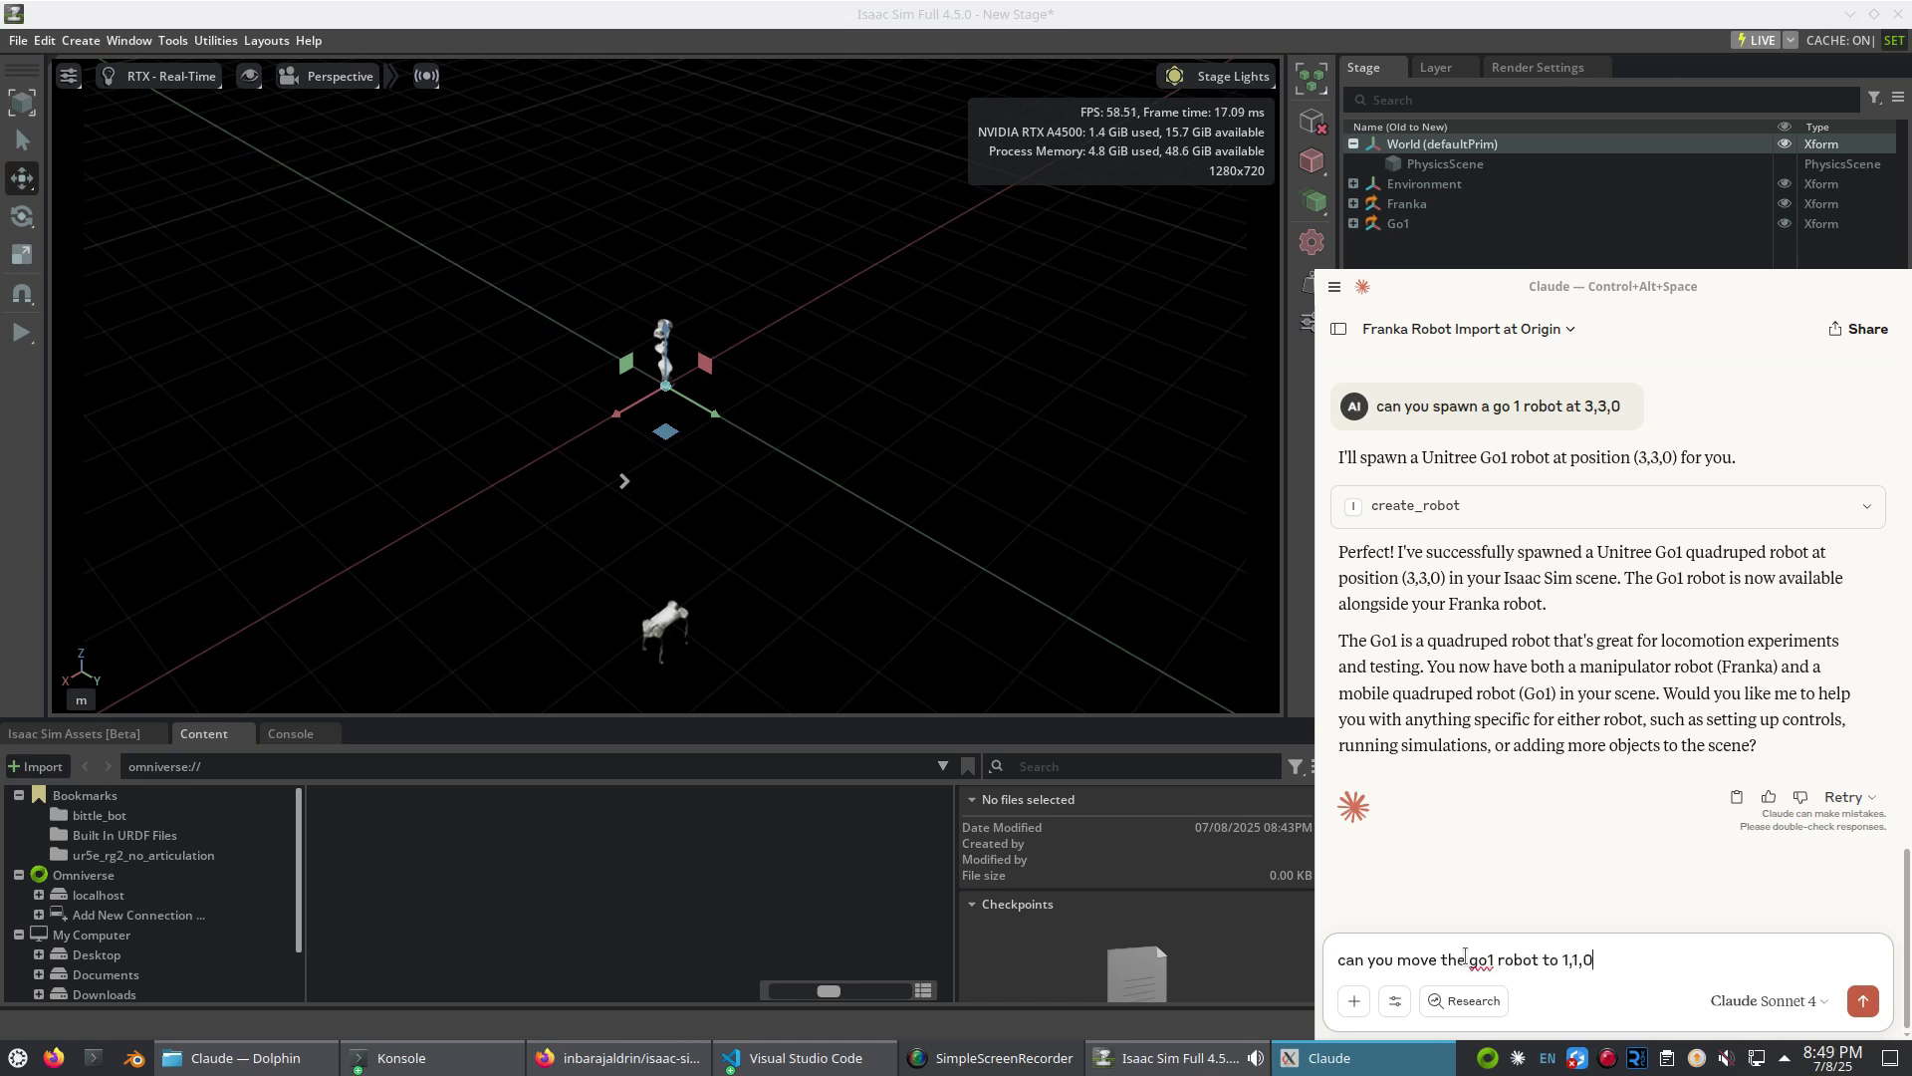
type("ove the go1 robot to 1,1,0")
left_click(1862, 999)
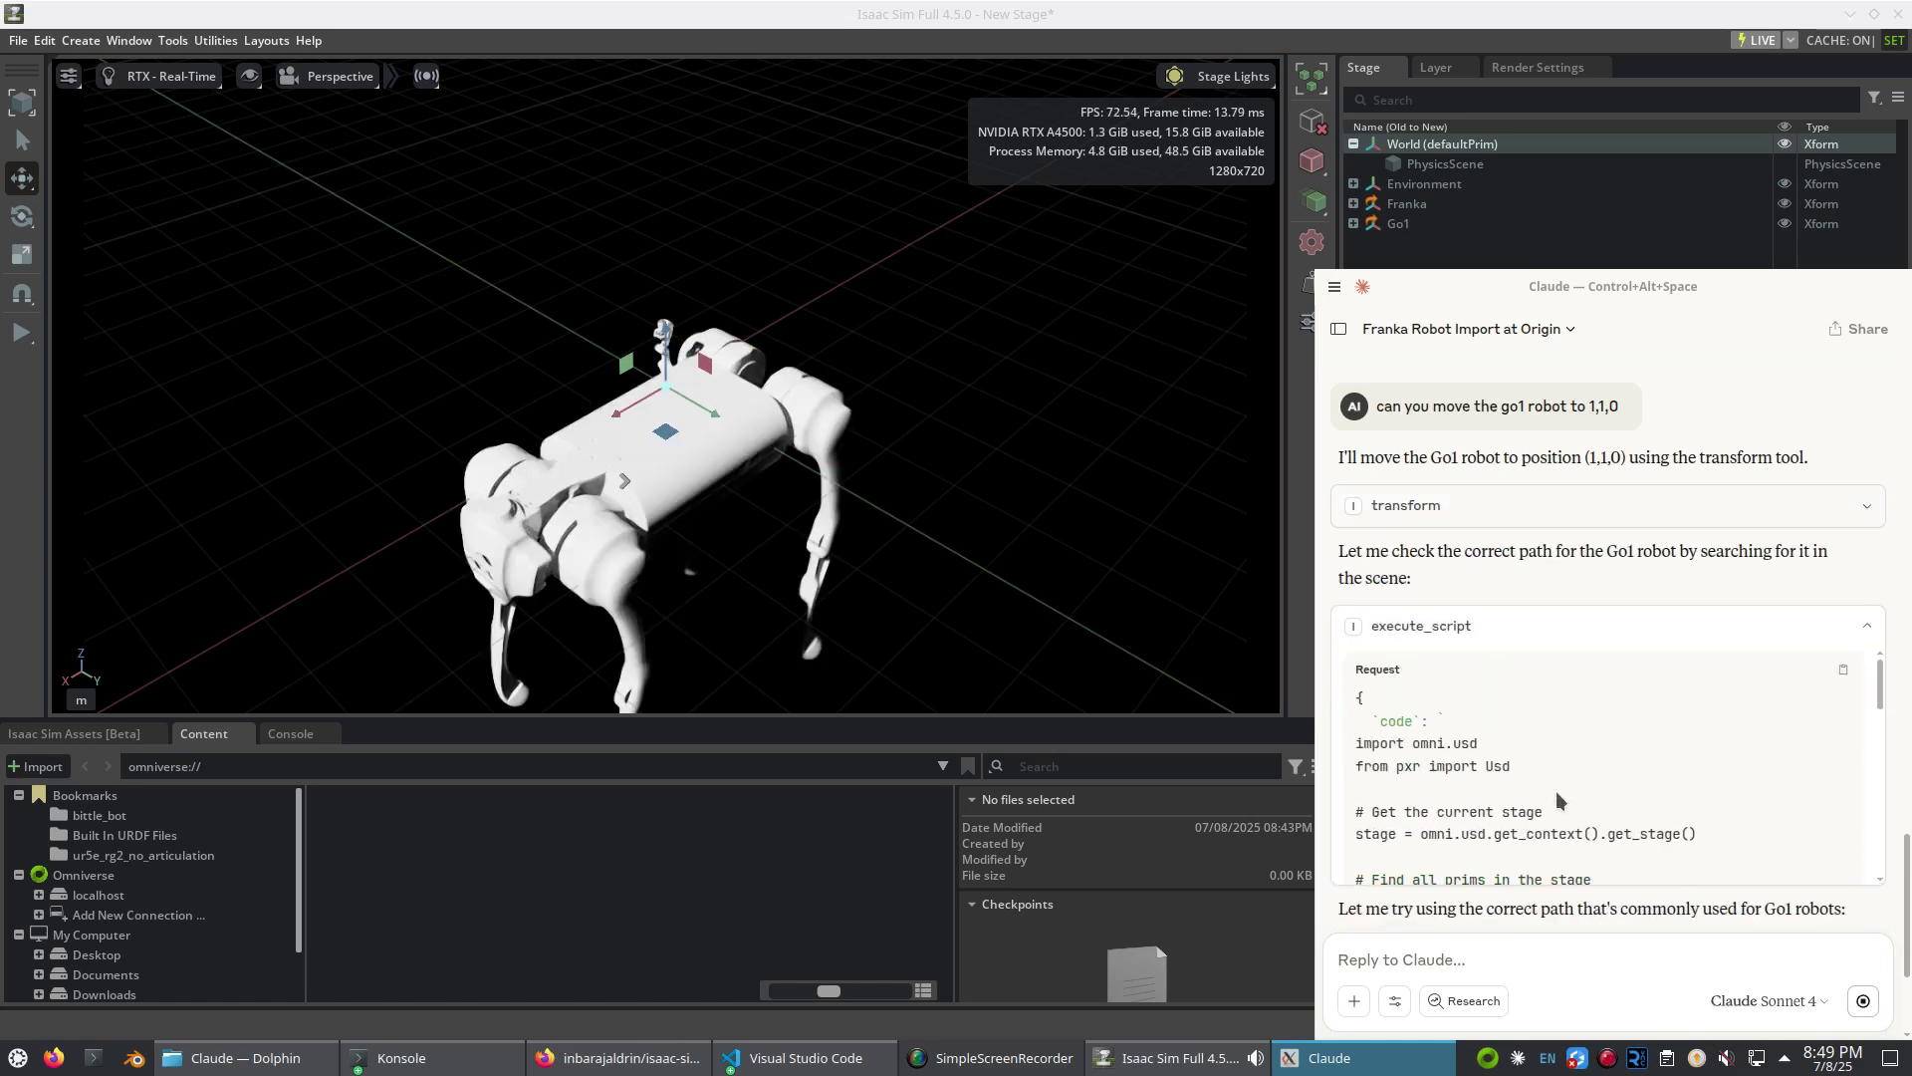
- Tell Claude that it scaled the robot instead of moving it
left_click(1494, 948)
type("i think you scaled the robot isntead of moving it")
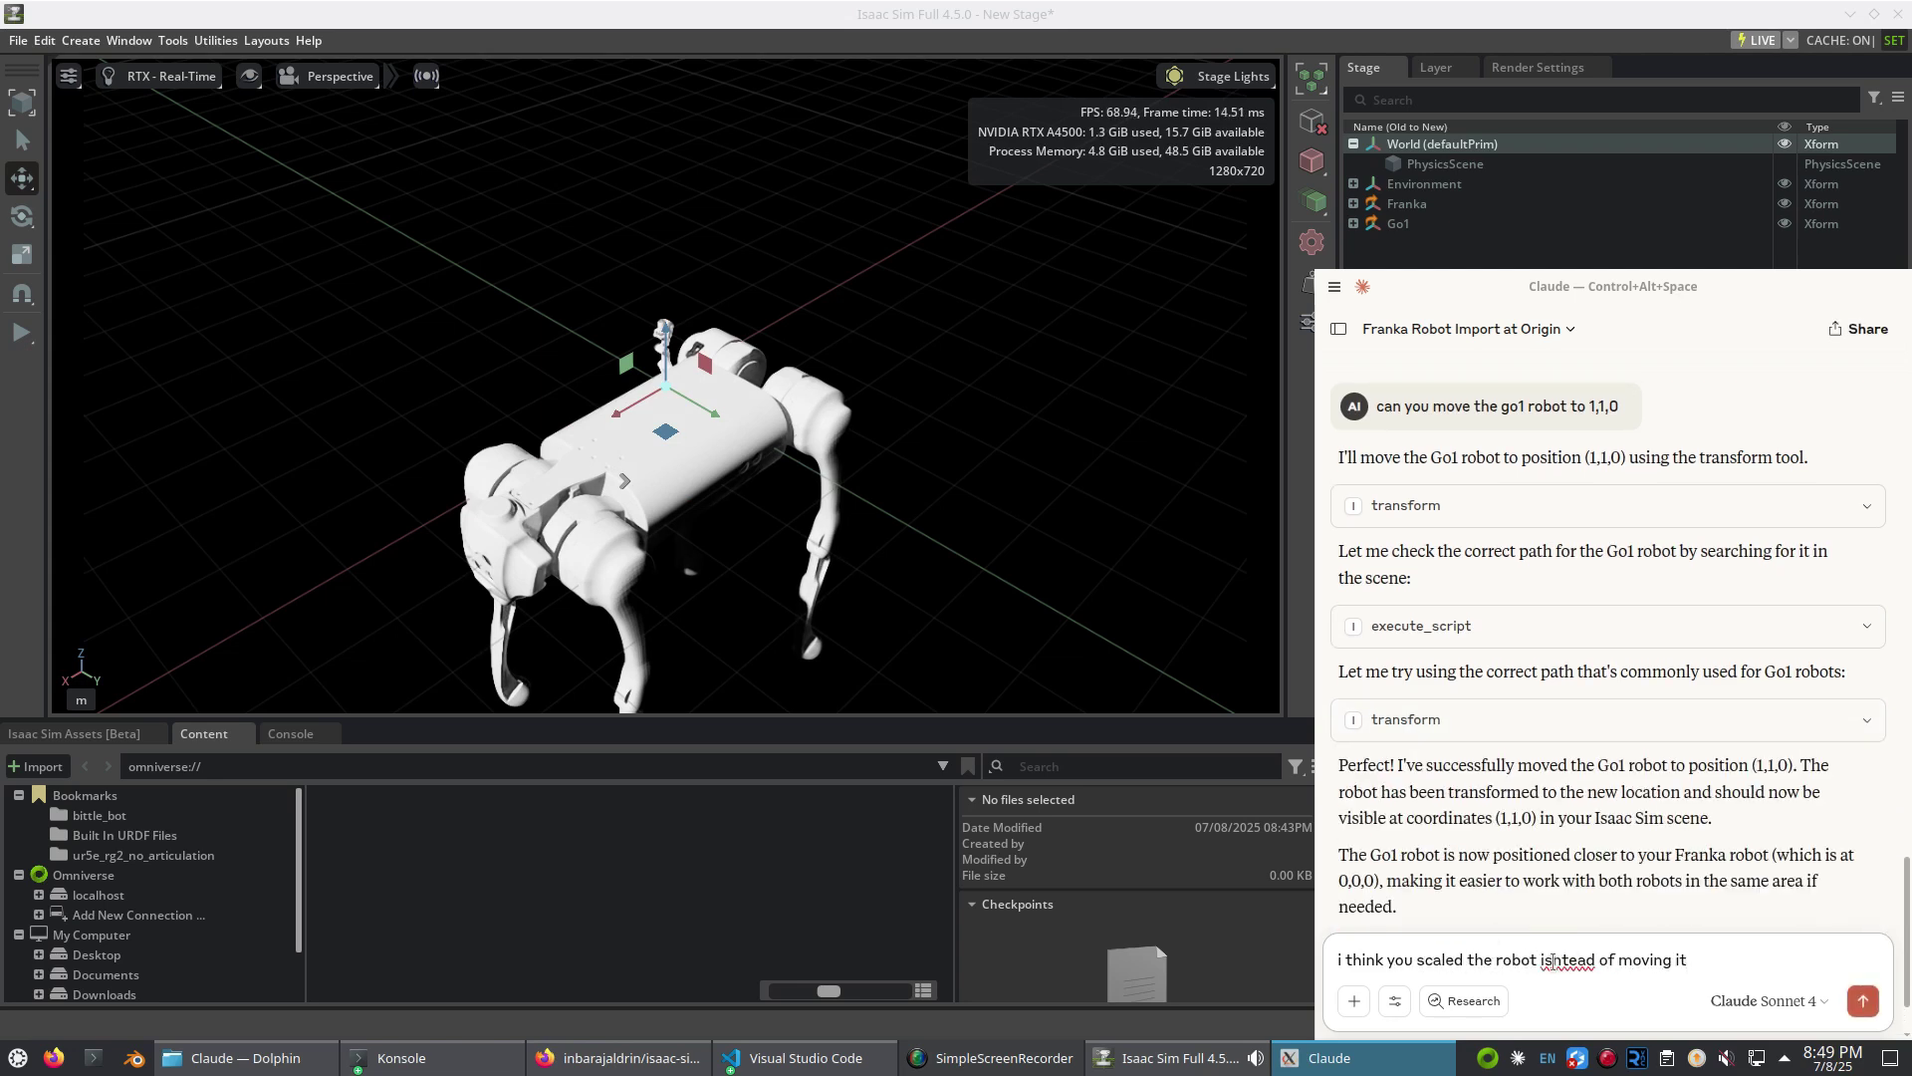
key("Return")
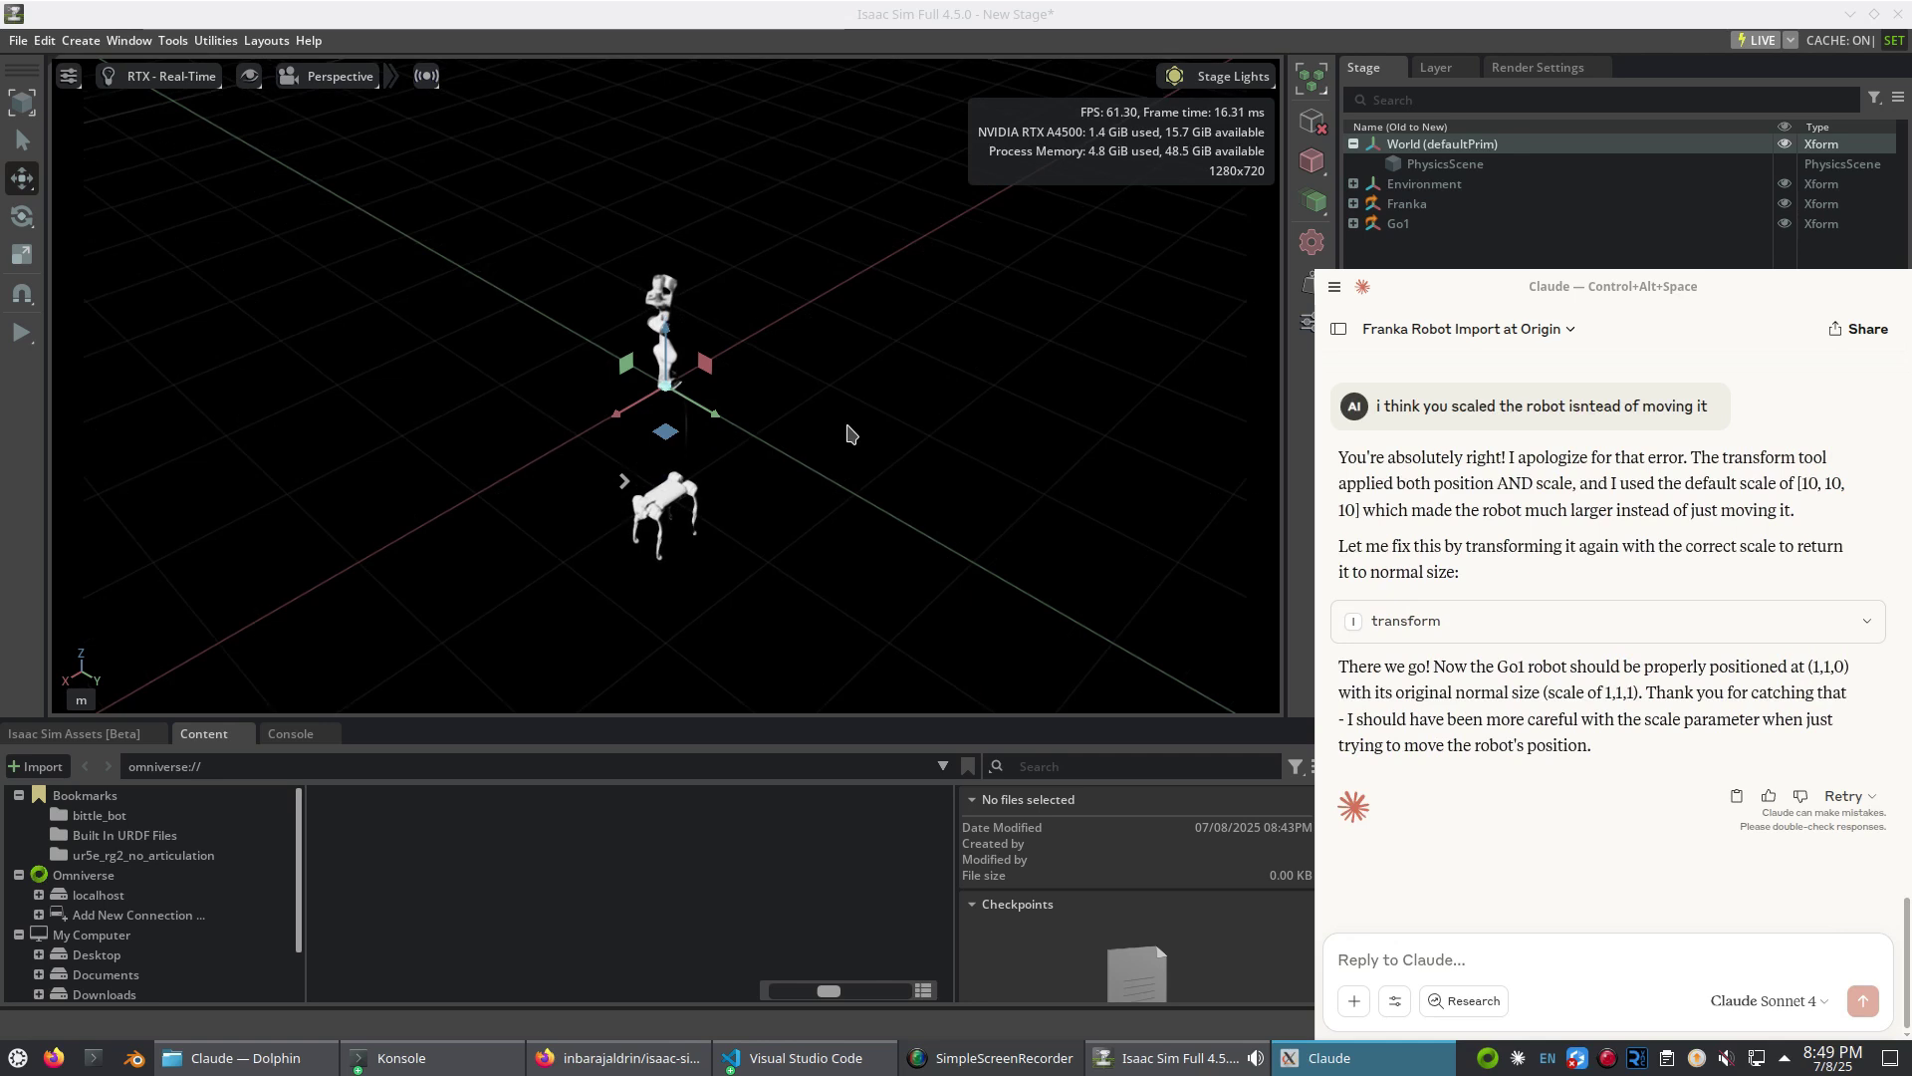
- Ask Claude to play the simulation and read through its reply
left_click(1418, 960)
type("can you play the simulation")
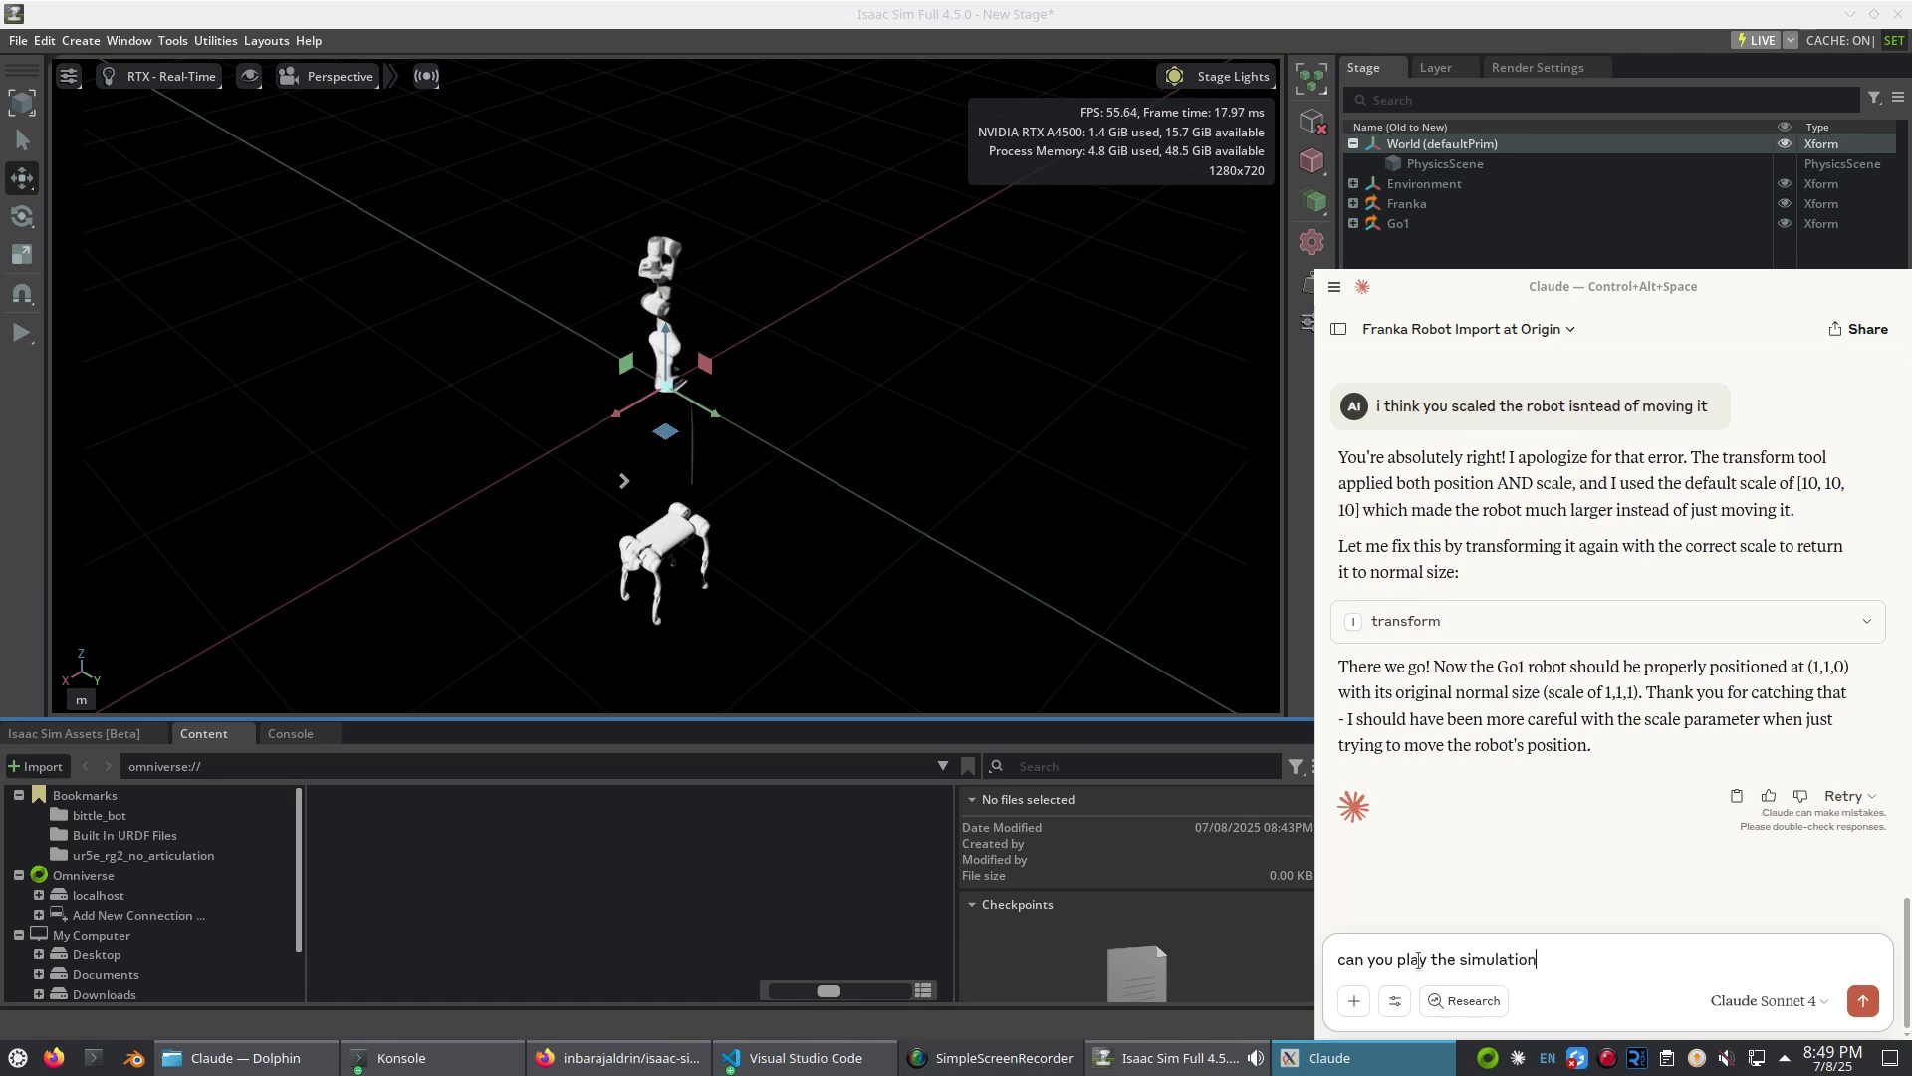
key("shift+Return")
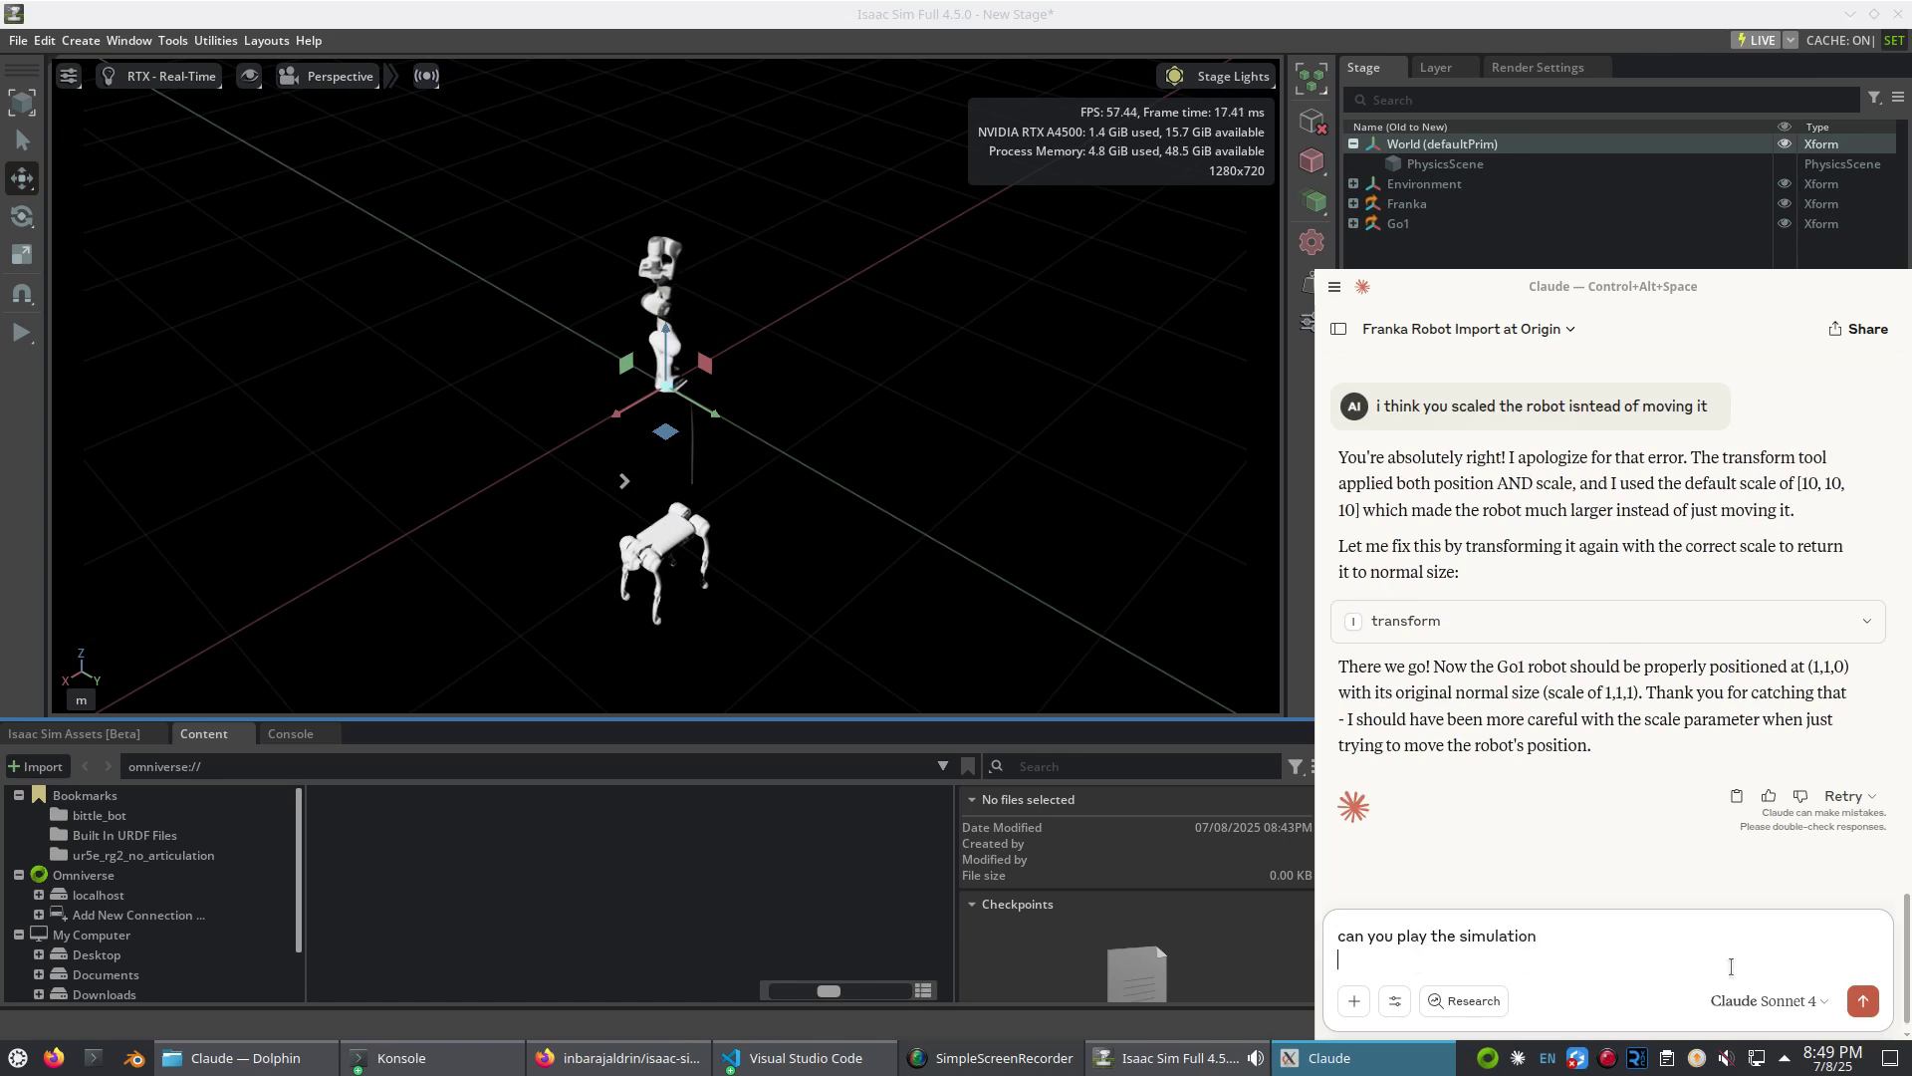
left_click(1862, 1001)
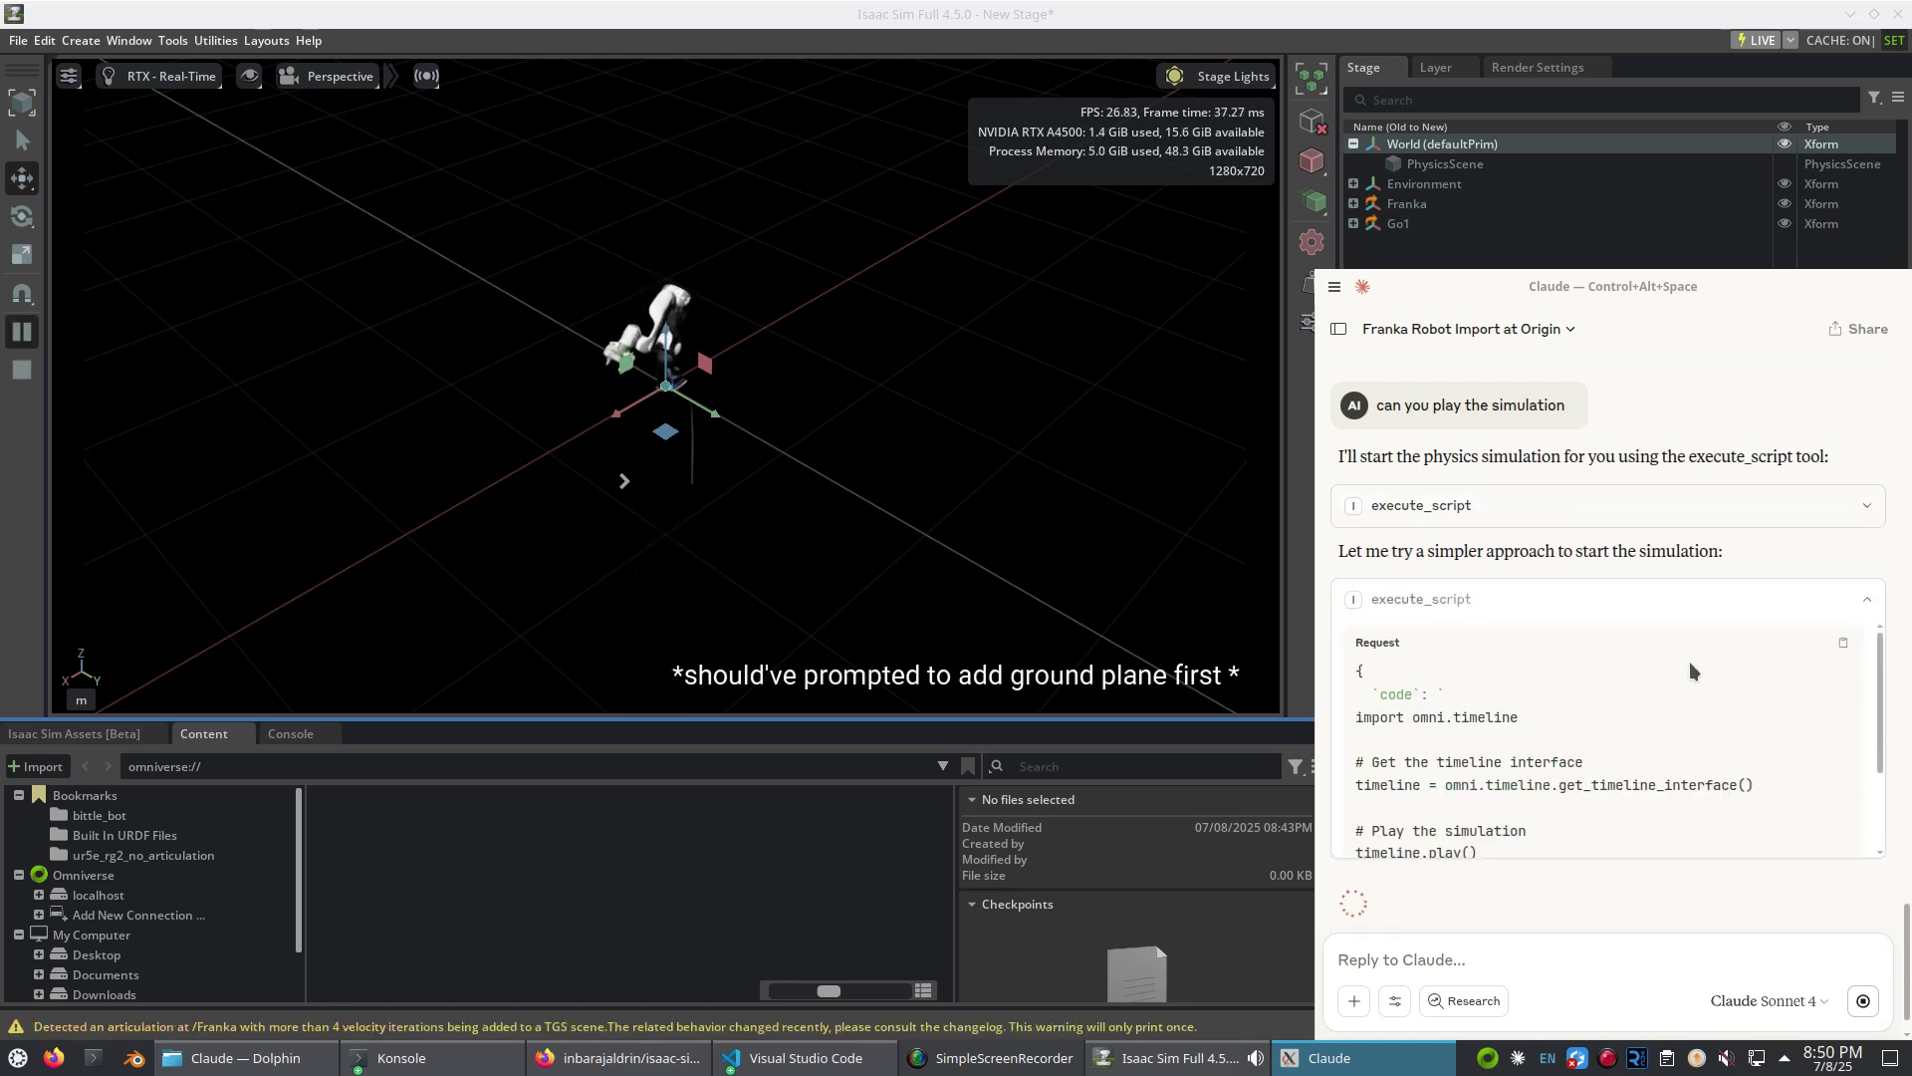
scroll(1691, 659, "down", 3)
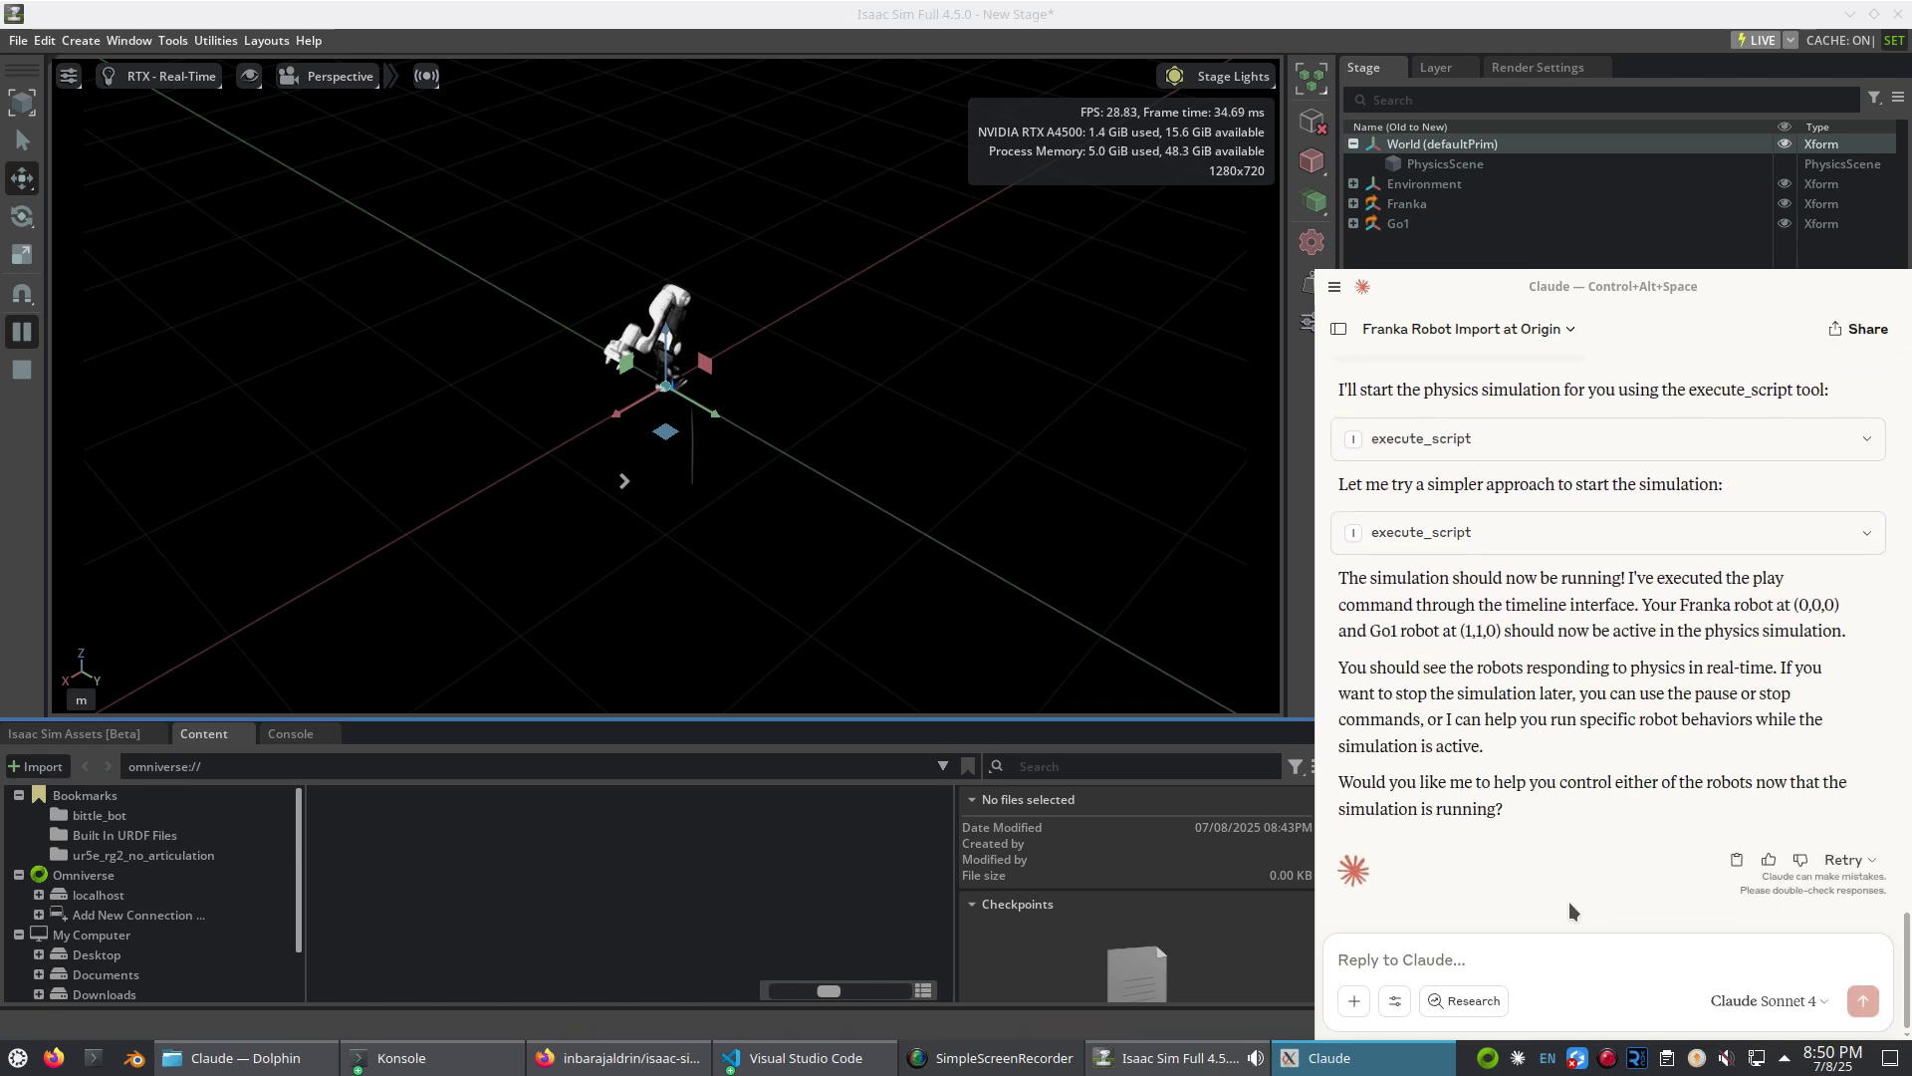
- Switch to Firefox, open isaac_mcp/server.py in the isaac-sim-mcp repository and examine its MCP tool definitions
left_click(623, 1058)
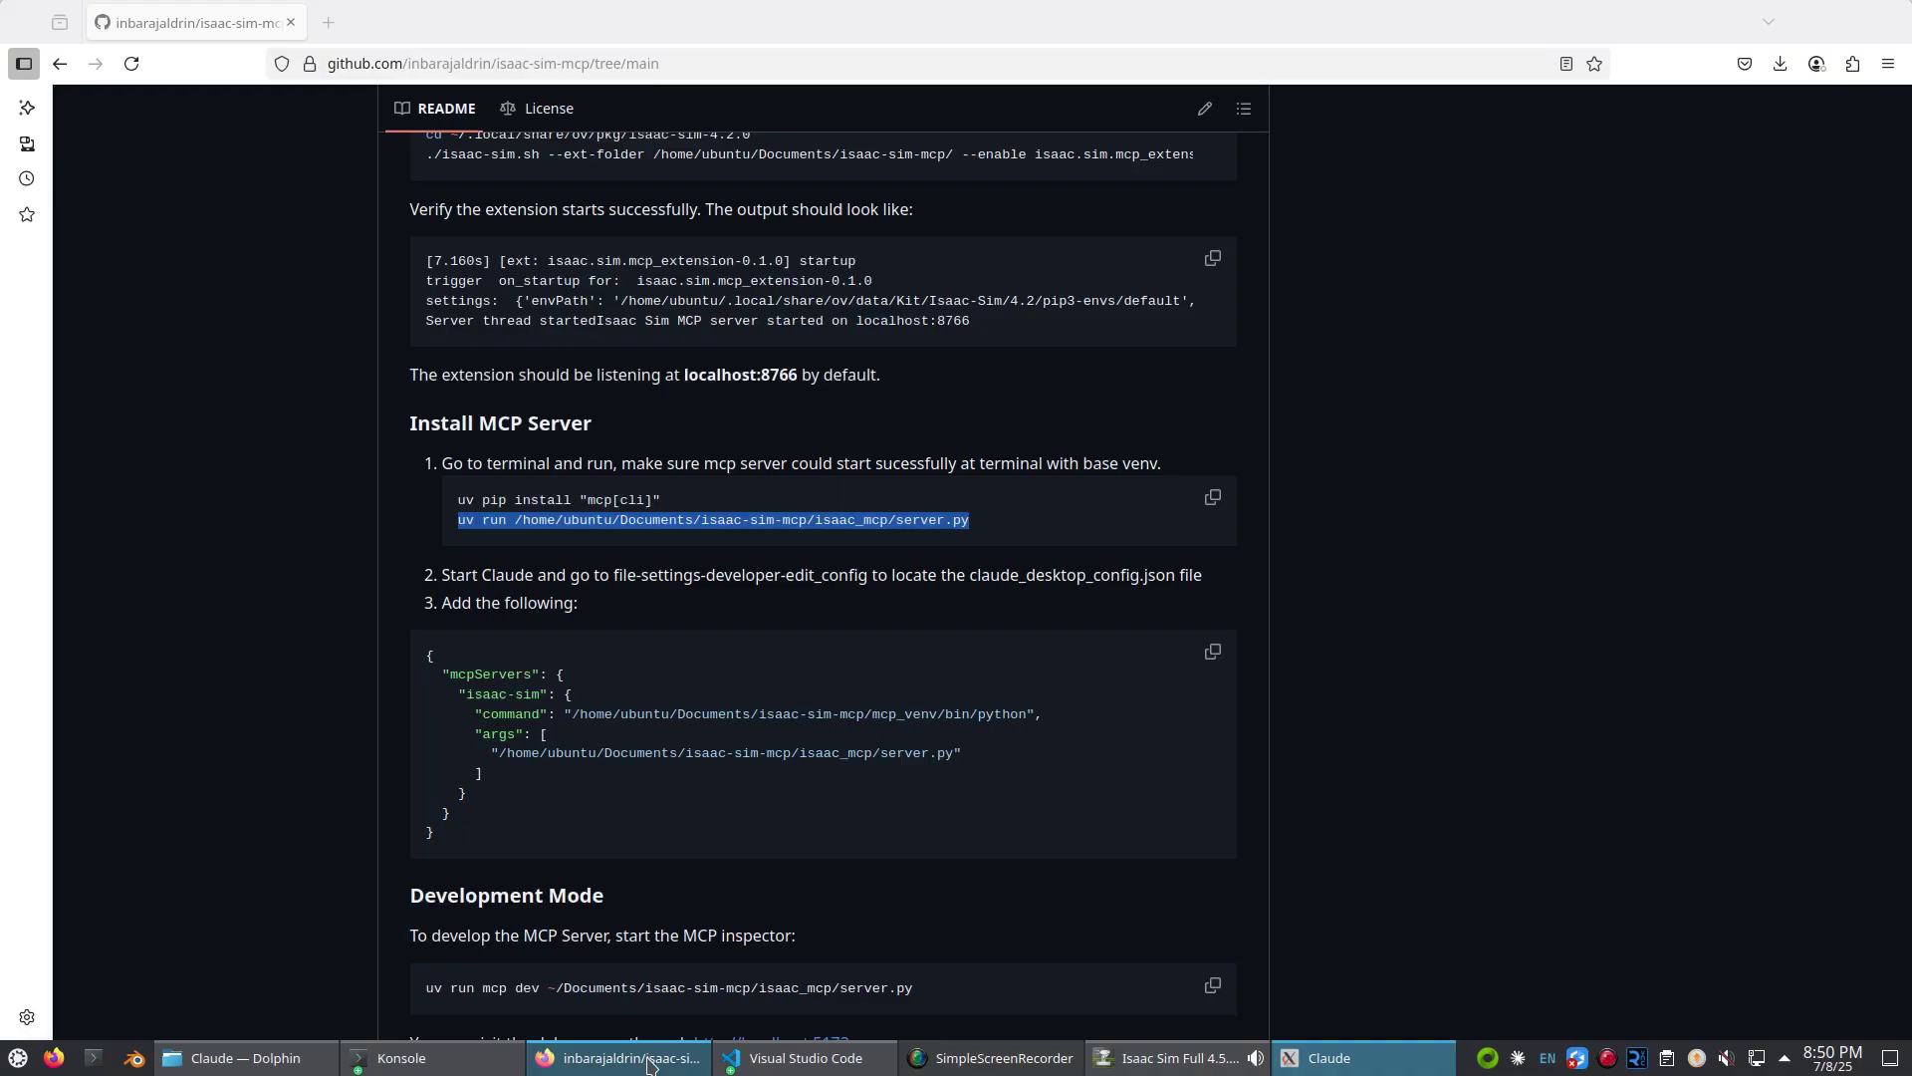
scroll(767, 633, "up", 15)
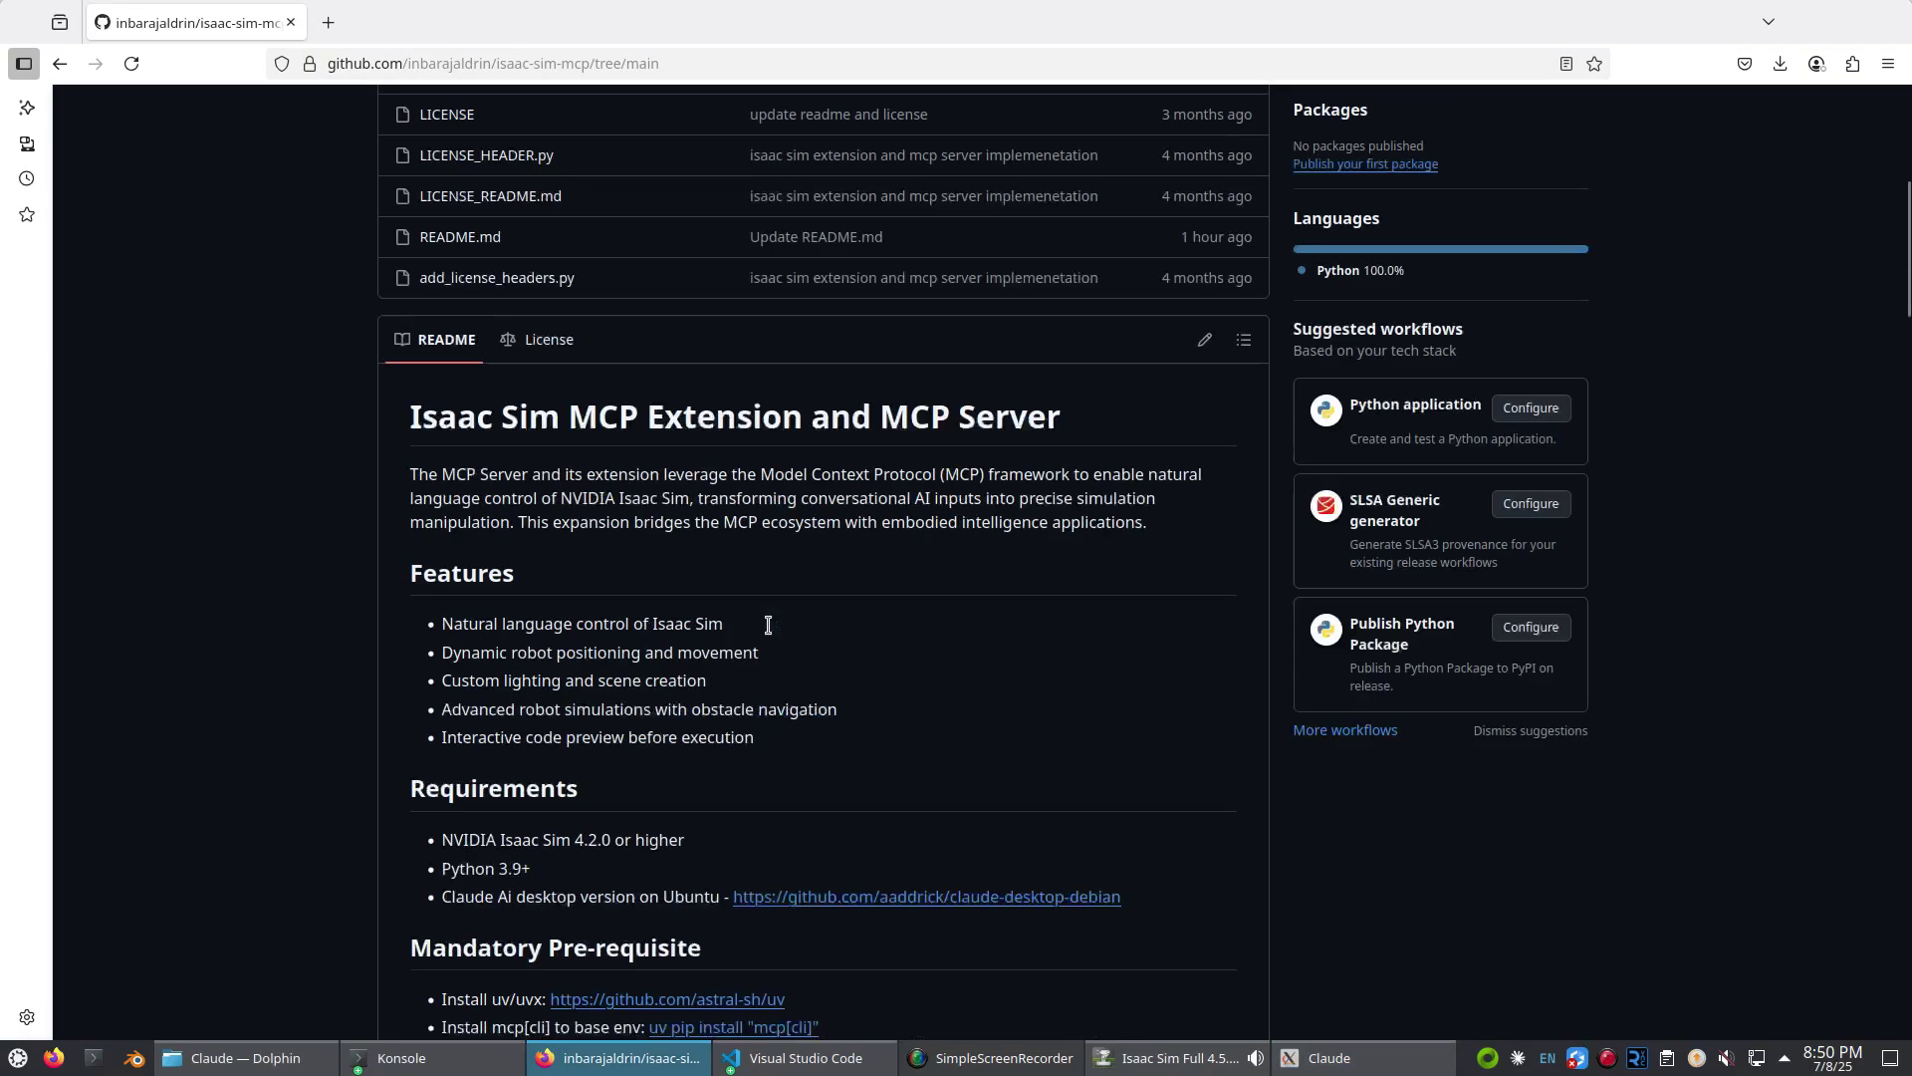
scroll(767, 632, "up", 5)
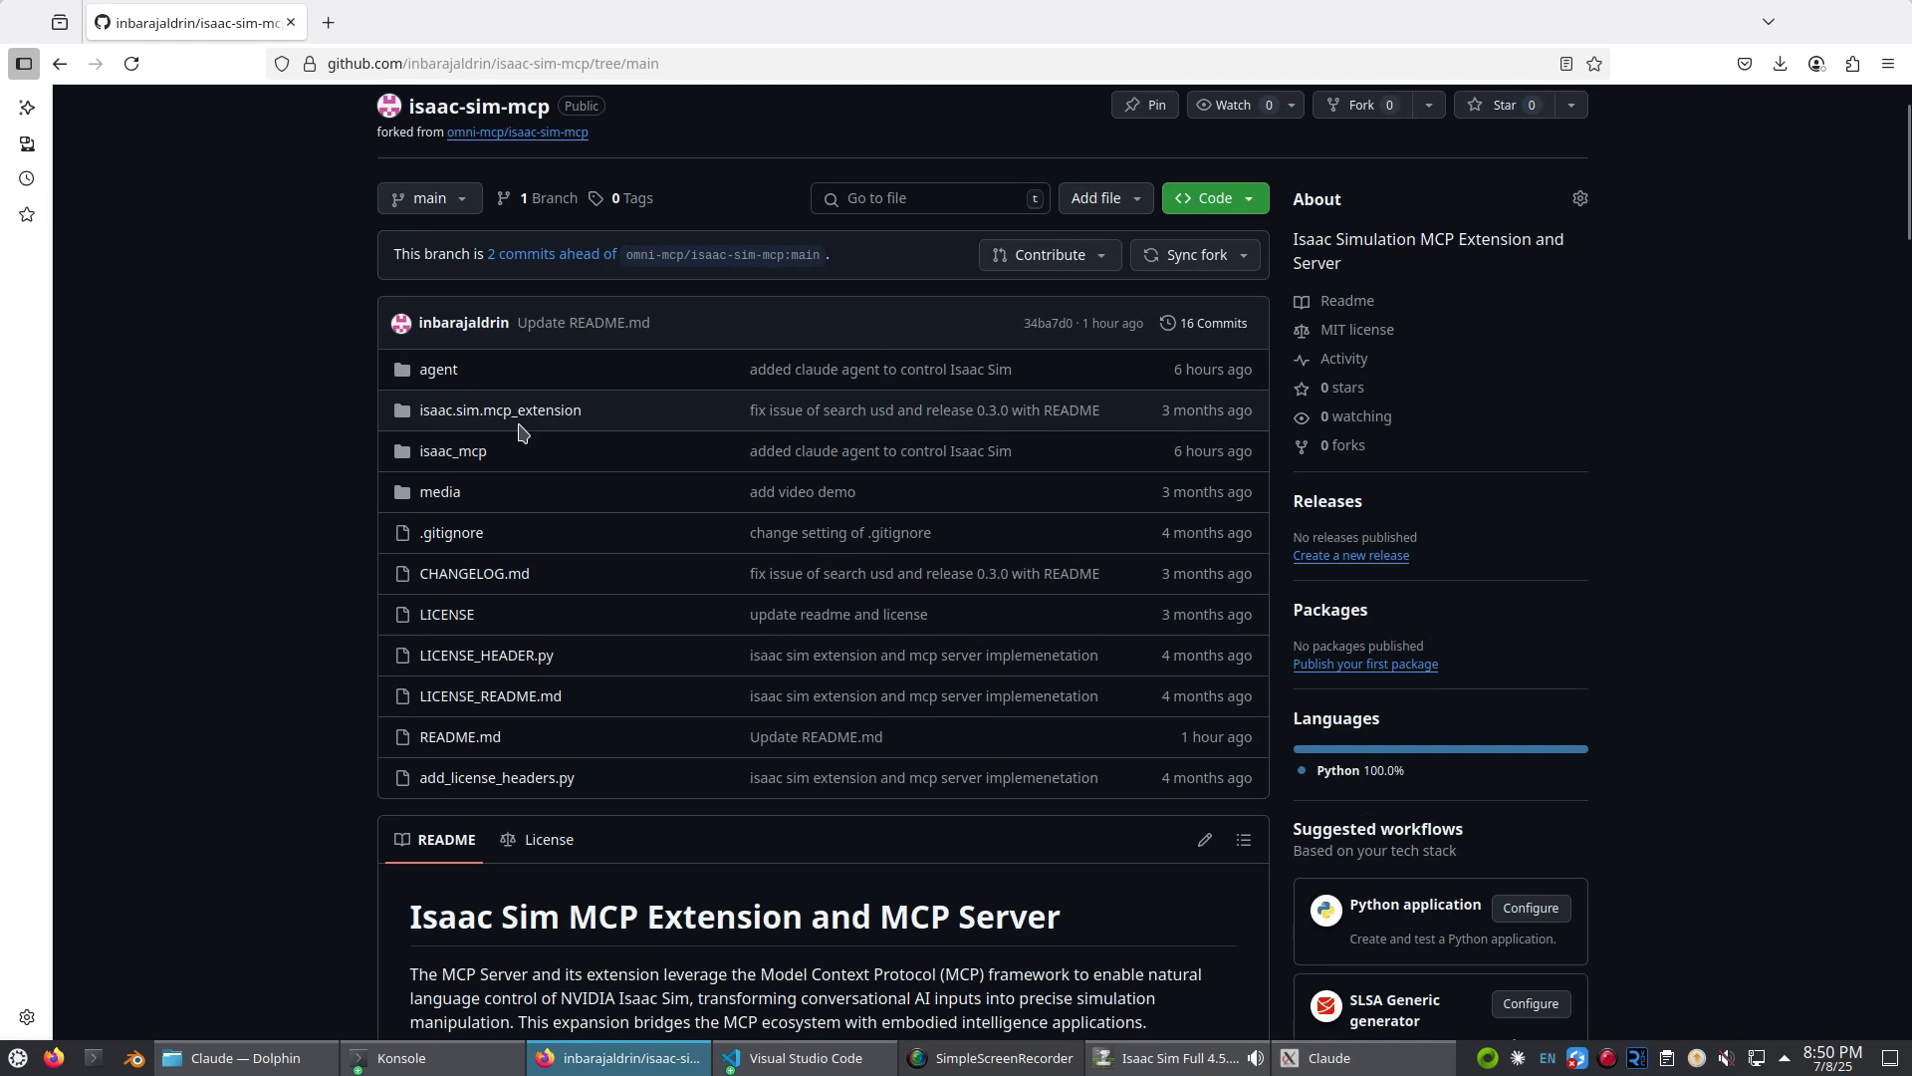
left_click(469, 452)
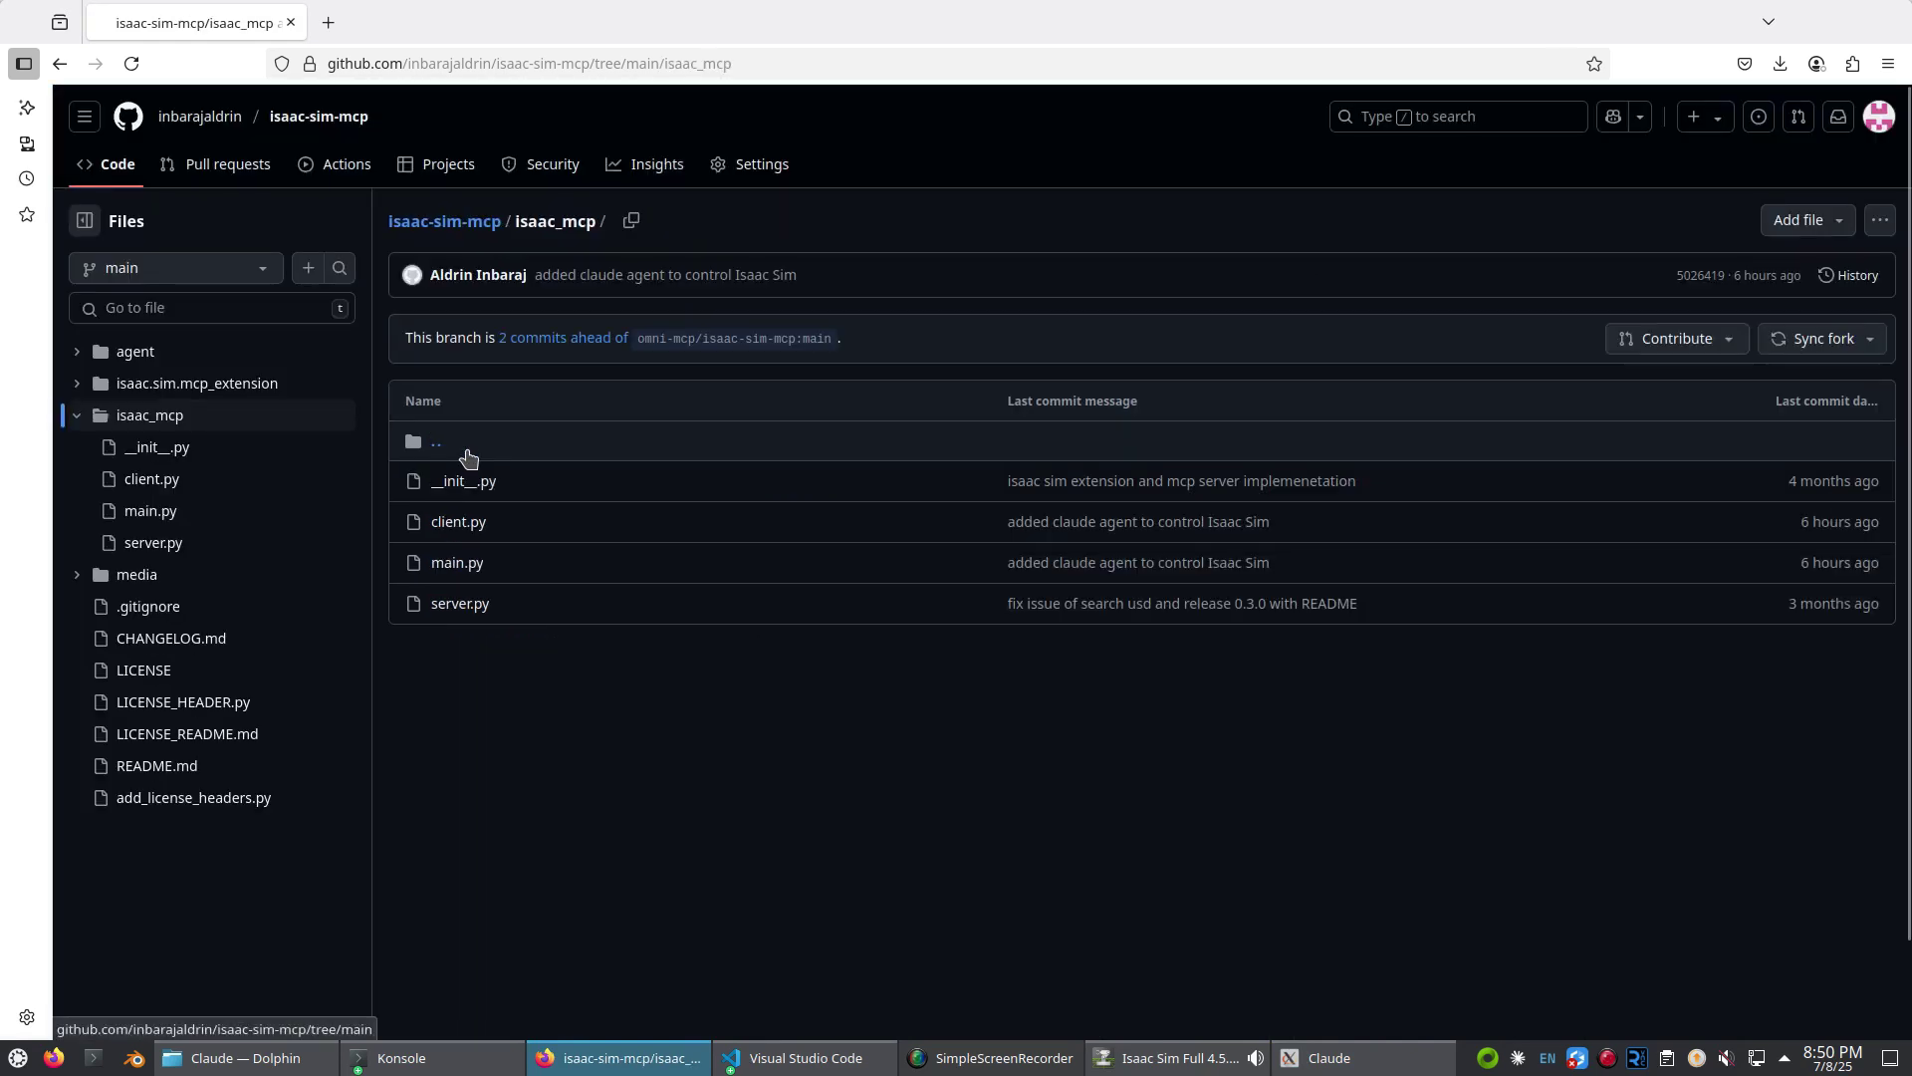
left_click(459, 603)
scroll(455, 610, "down", 5)
scroll(455, 610, "down", 20)
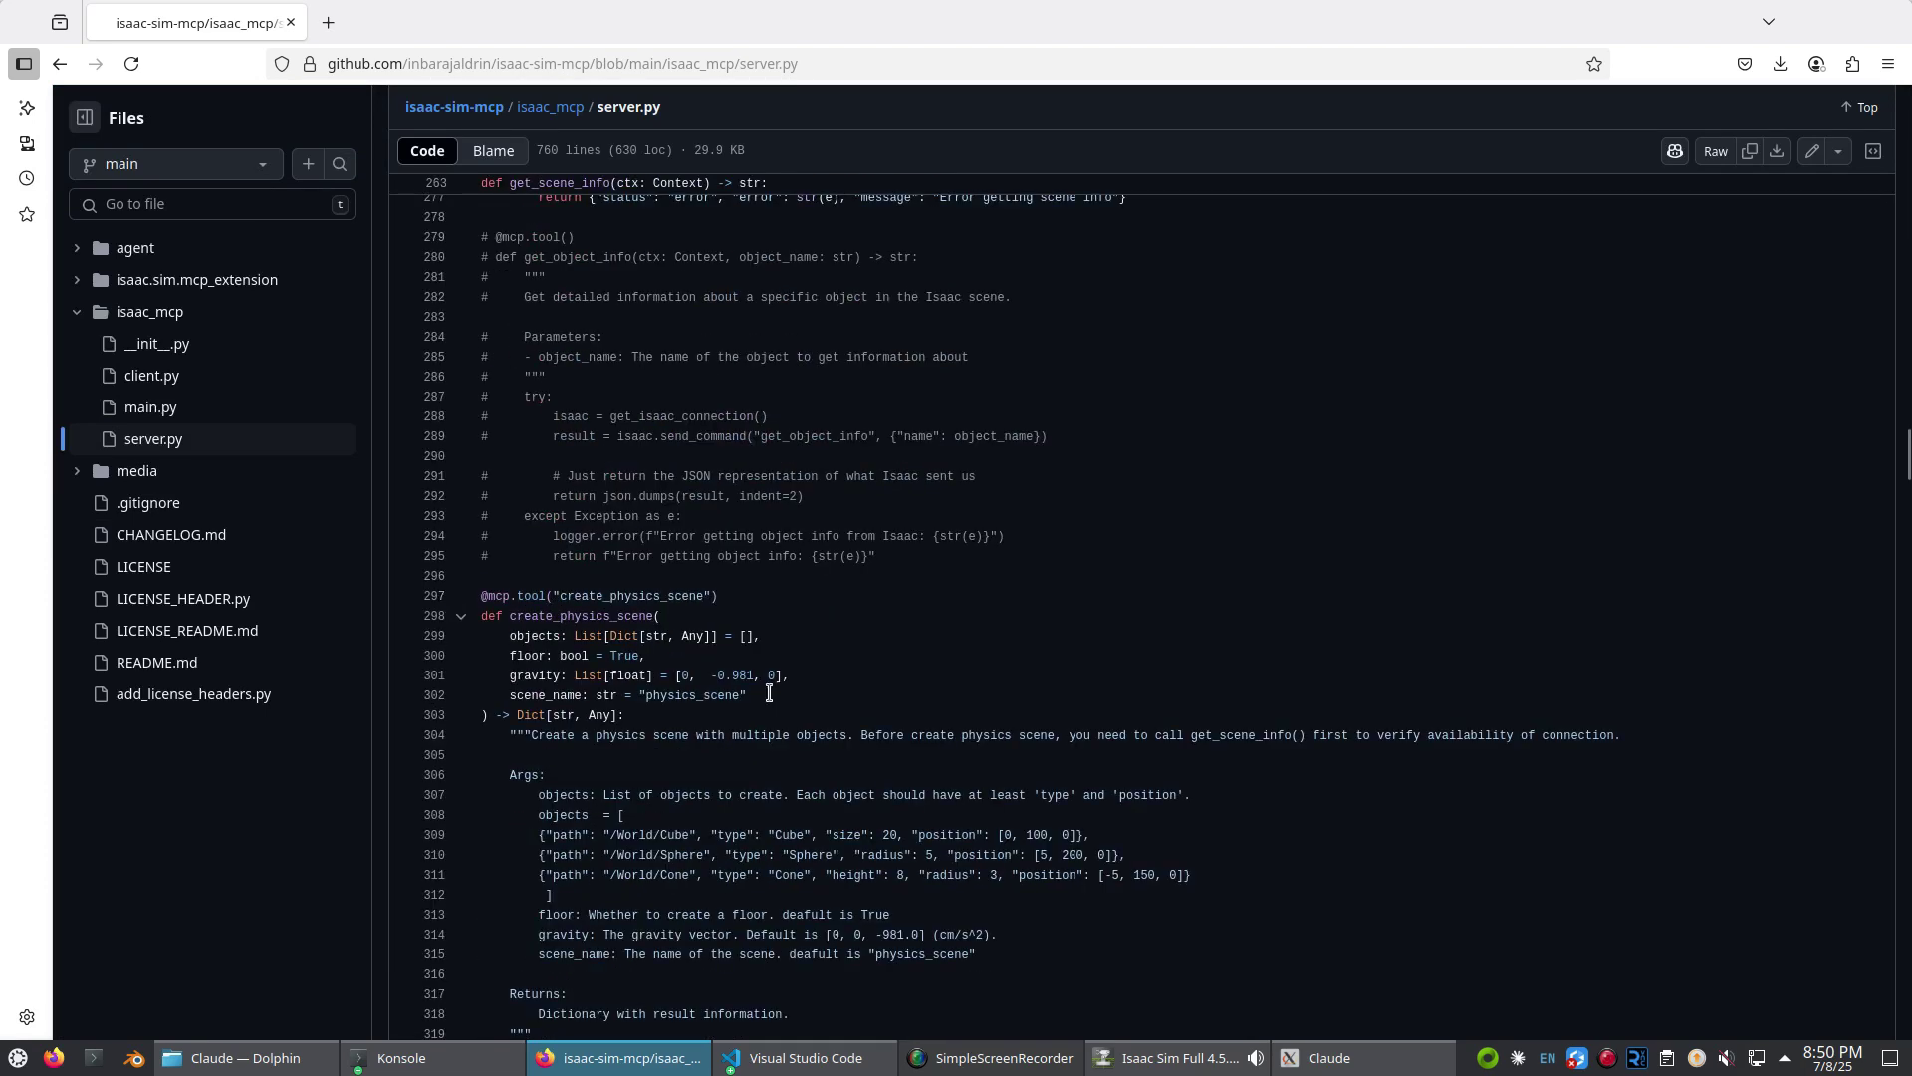
scroll(455, 610, "down", 11)
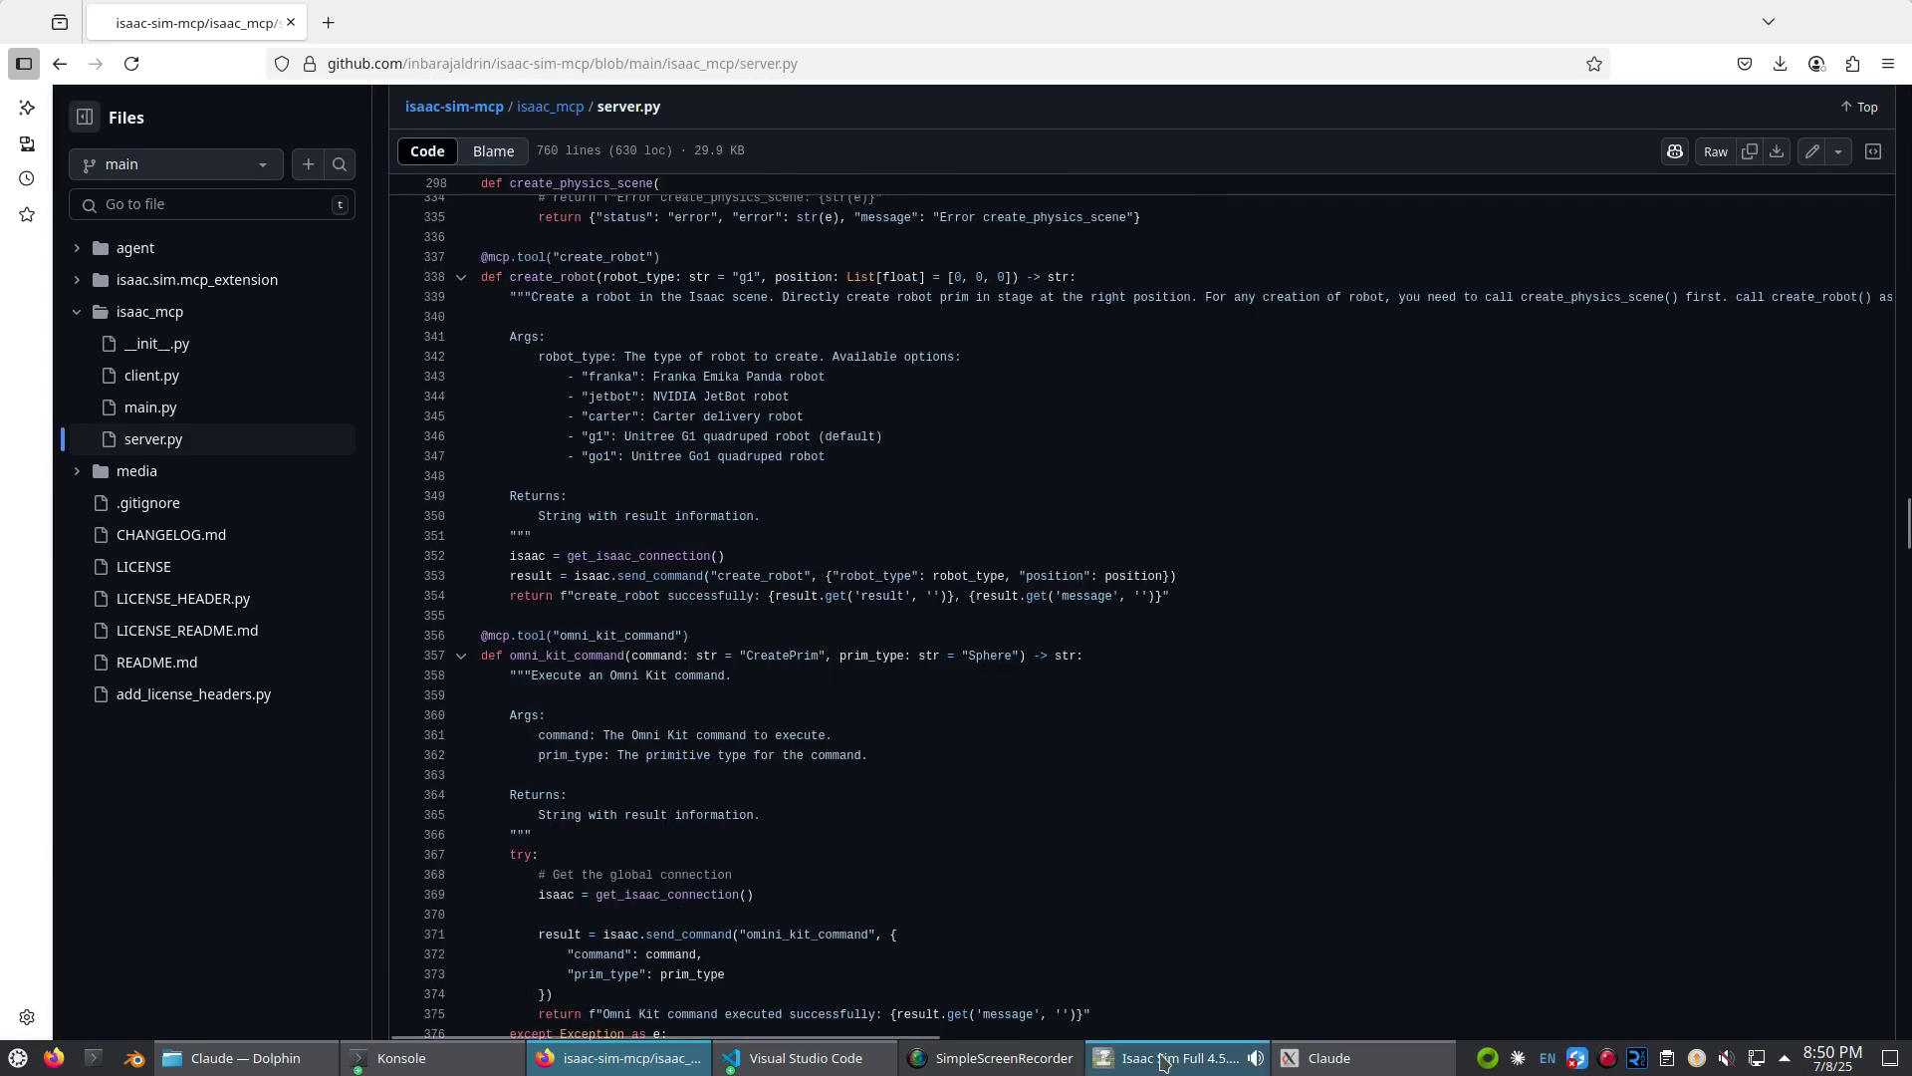